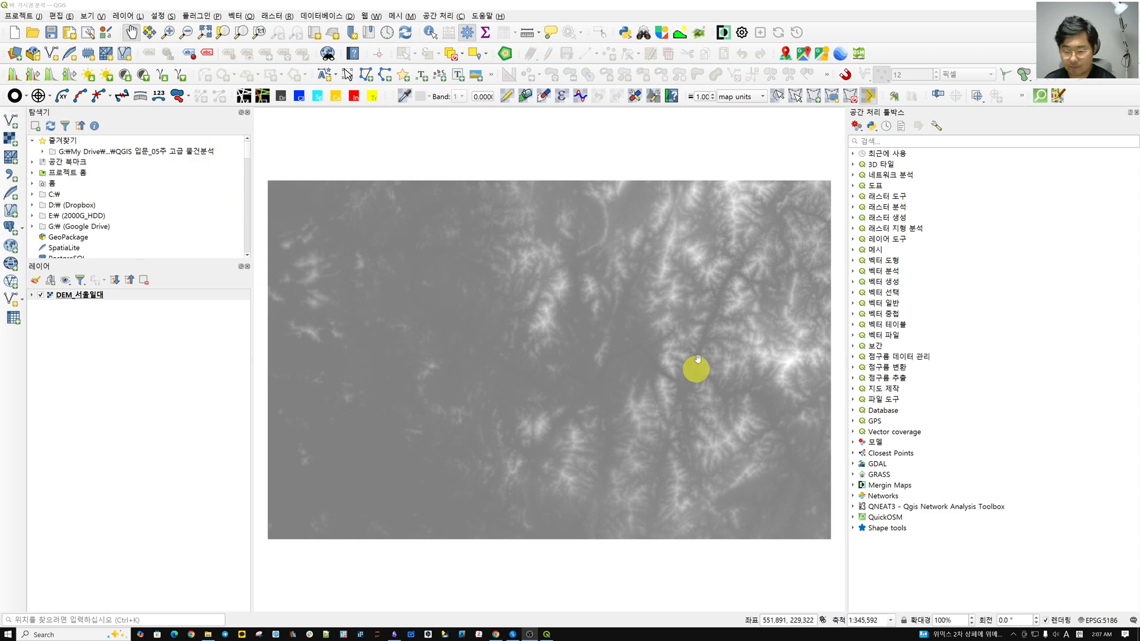
Add the VWorld Hybrid basemap from TMS for Korea beneath the DEM_서울일대 layer and dismiss the Python error message.
left_click(78, 297)
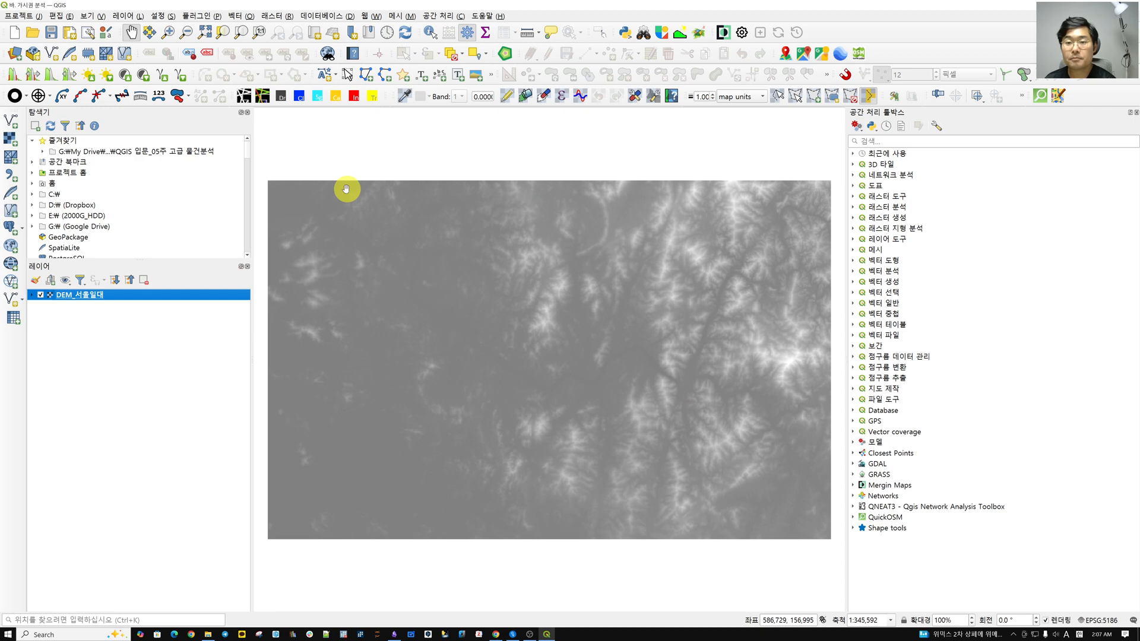
left_click(237, 16)
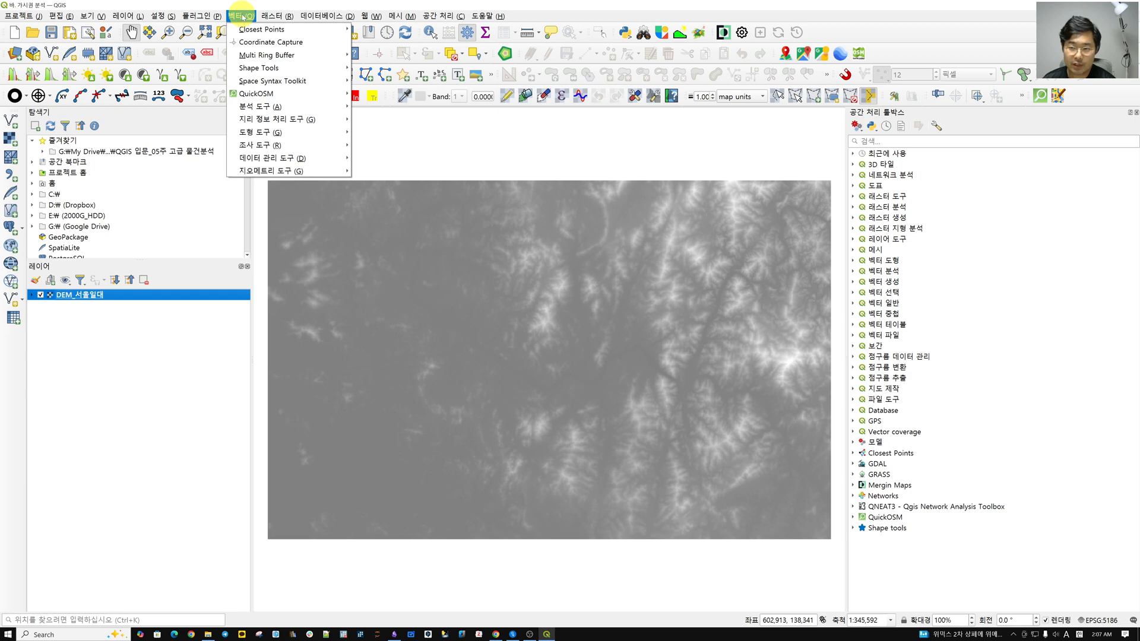
left_click(243, 16)
left_click(368, 16)
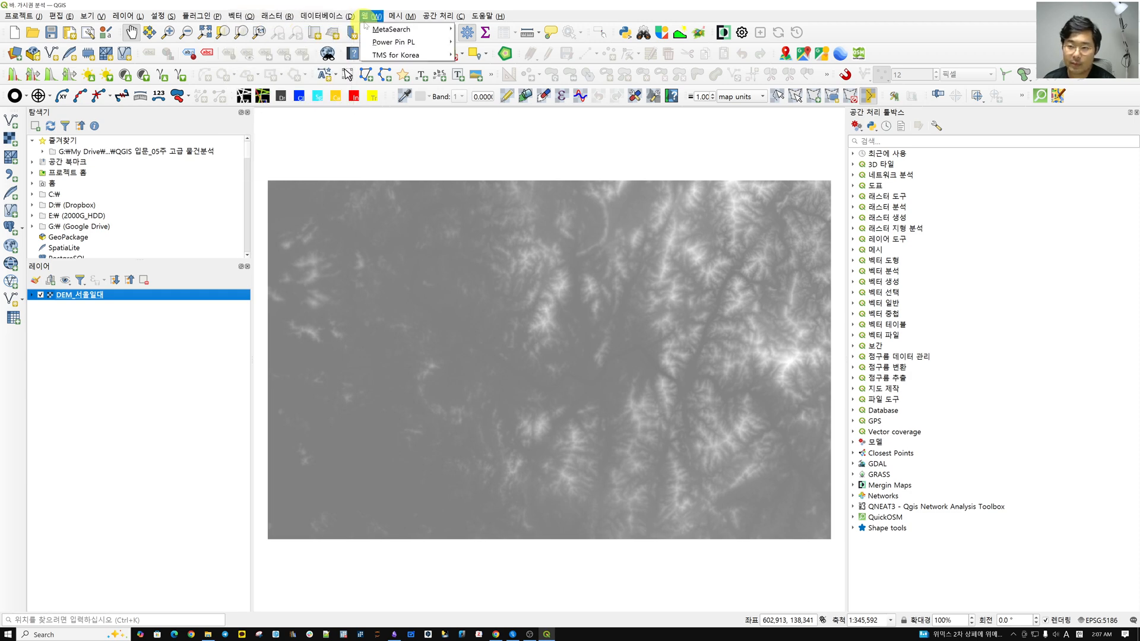
mouse_move(410, 55)
left_click(512, 95)
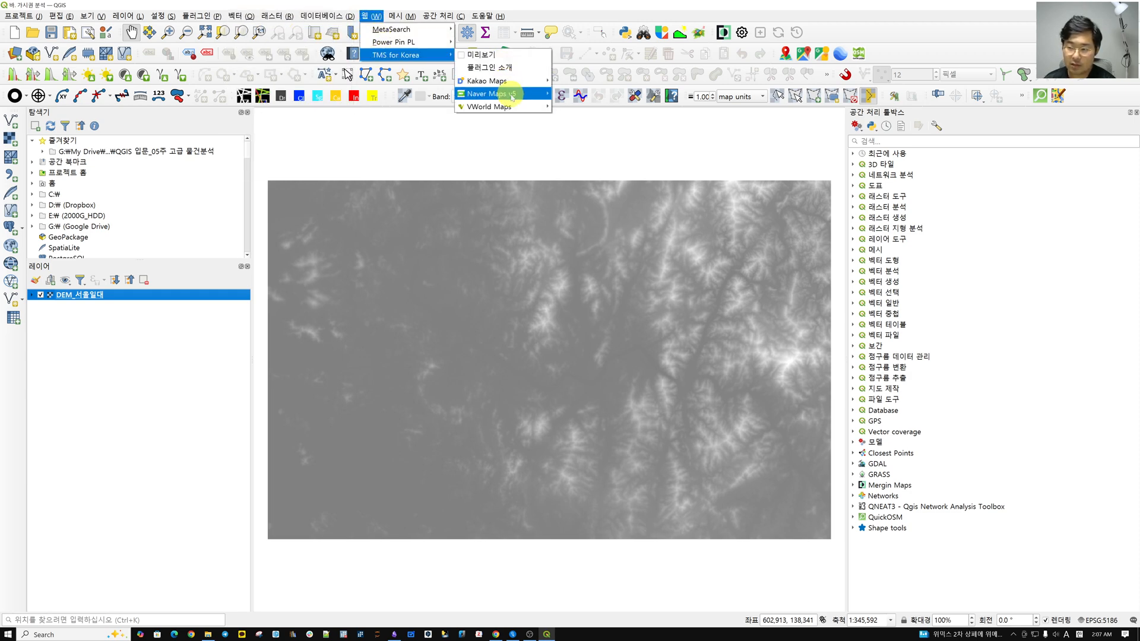
left_click(604, 143)
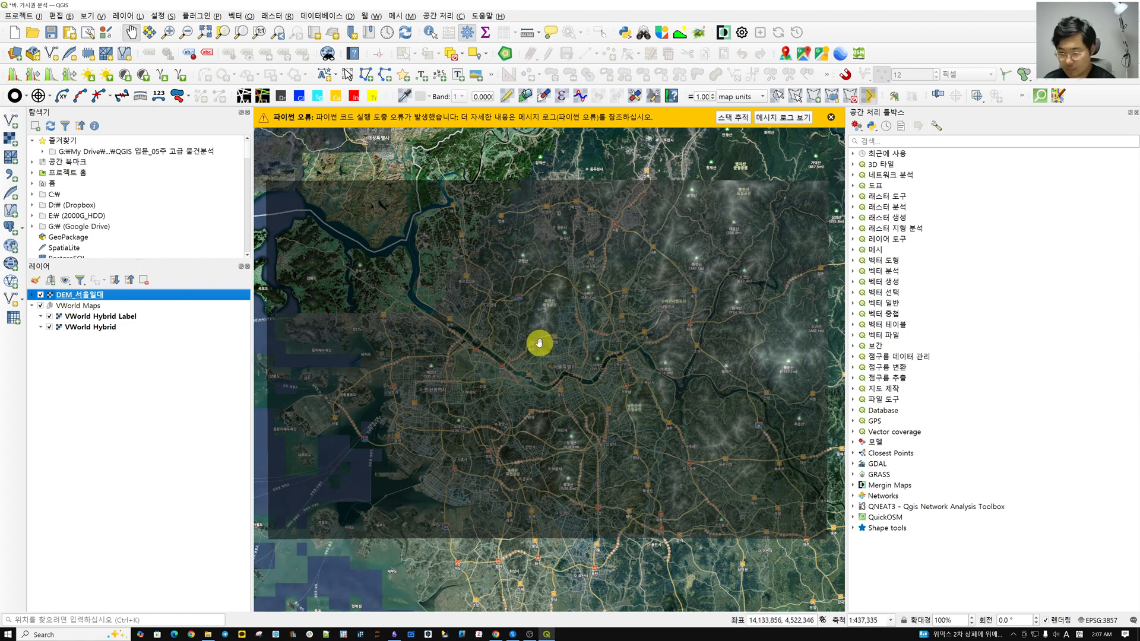
scroll(539, 343, "up", 2)
left_click_drag(440, 469, 584, 426)
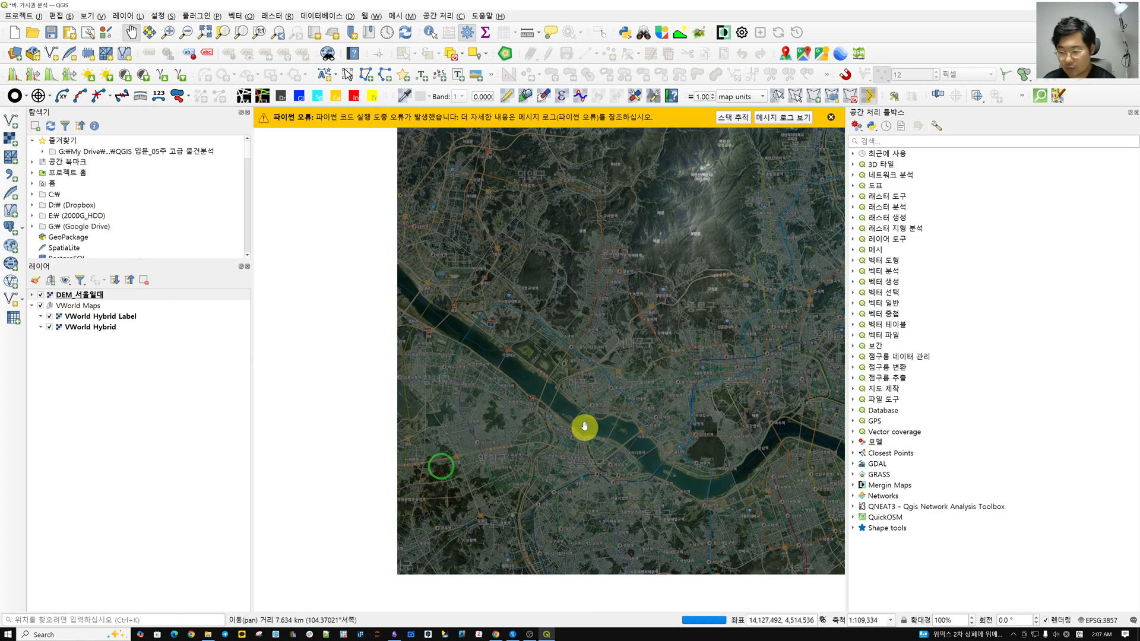
scroll(547, 371, "up", 1)
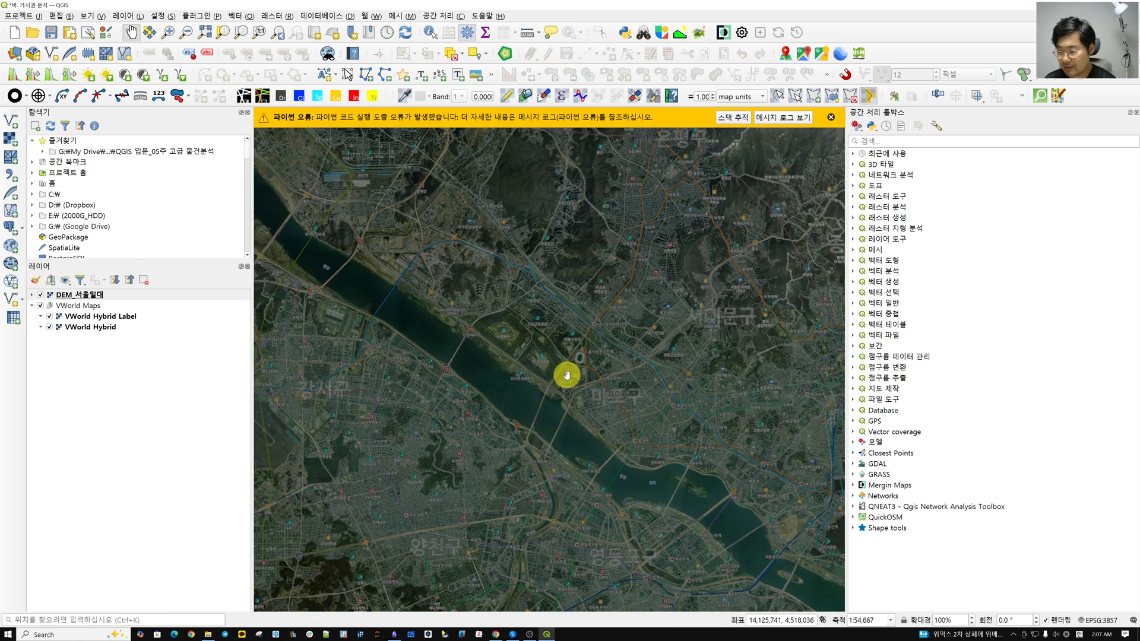
left_click(831, 118)
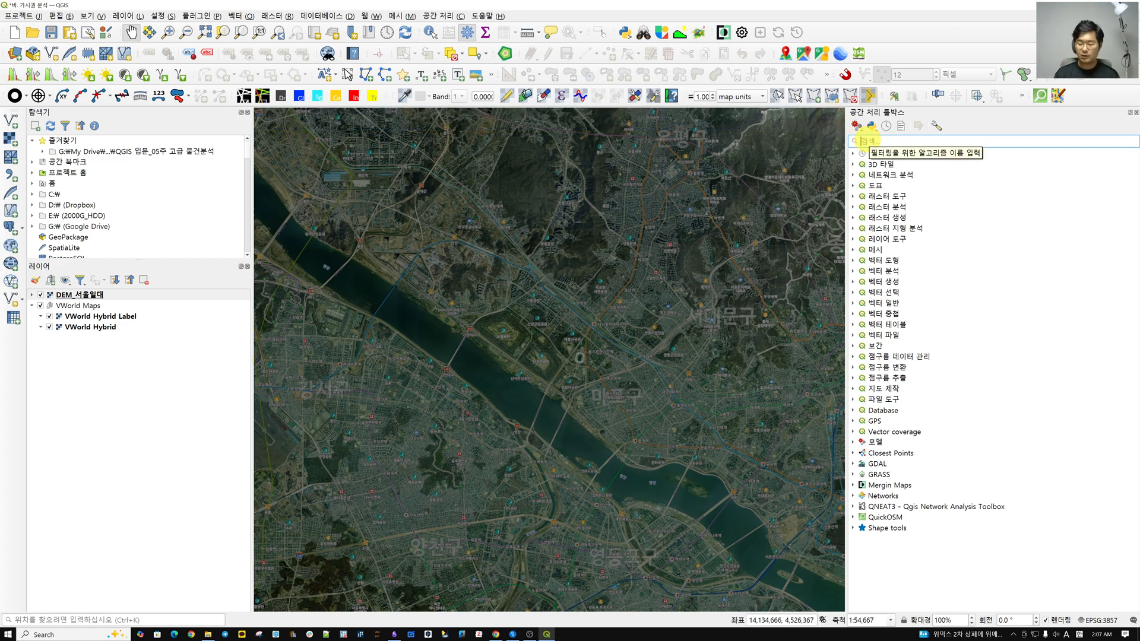
Find the GDAL viewshed tool (가시권 분석) by searching "view" and open it with DEM_서울일대 as the input layer.
type("view")
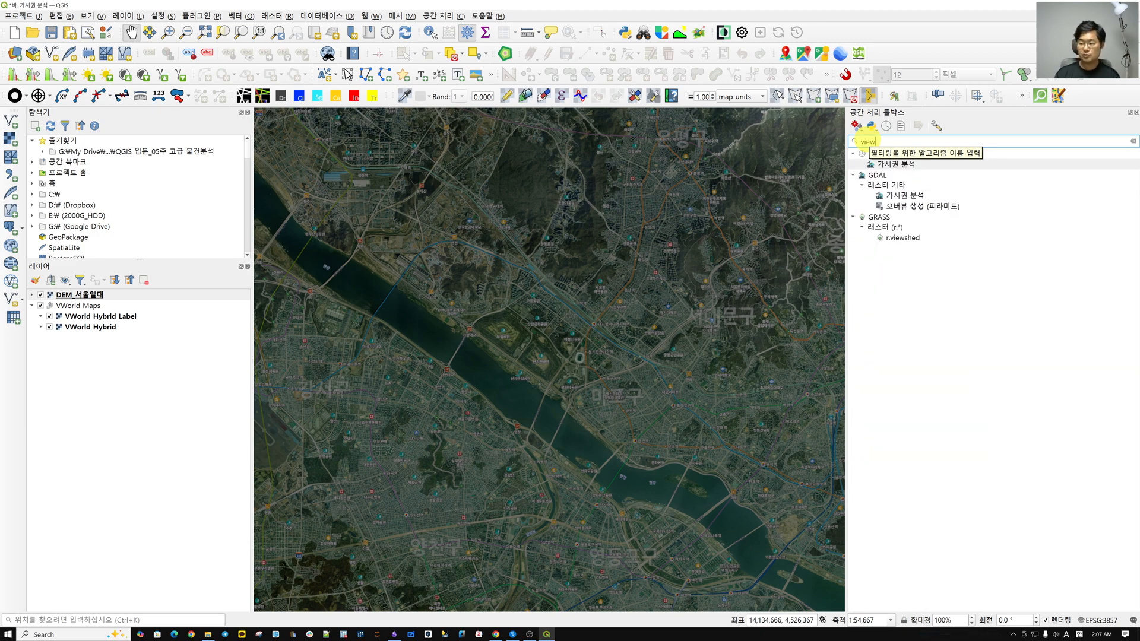
left_click(924, 196)
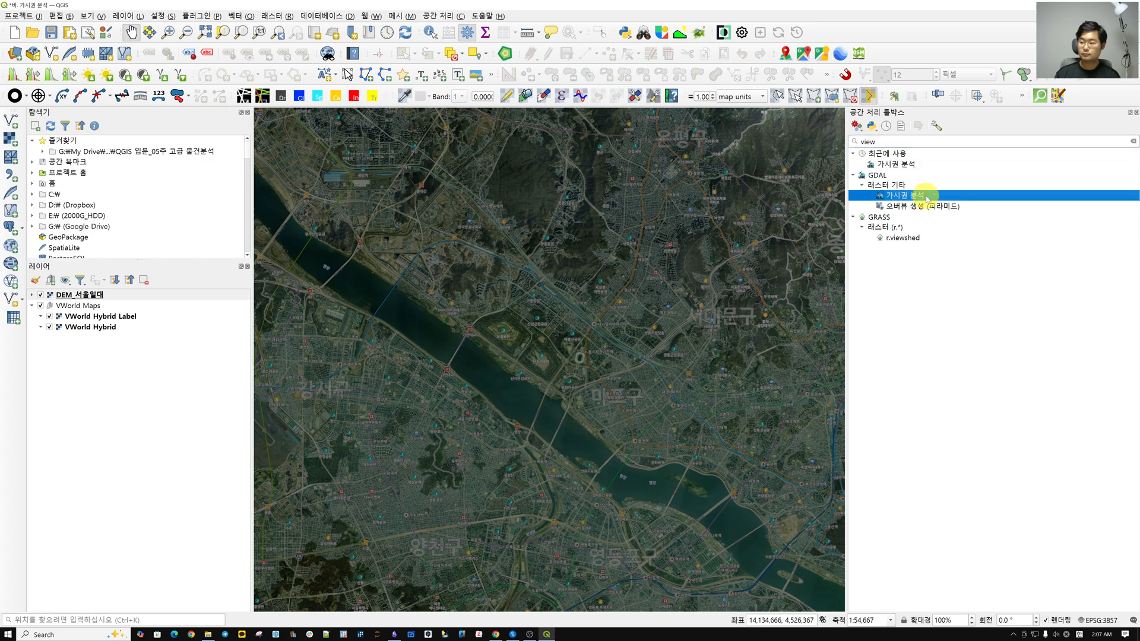
double_click(927, 196)
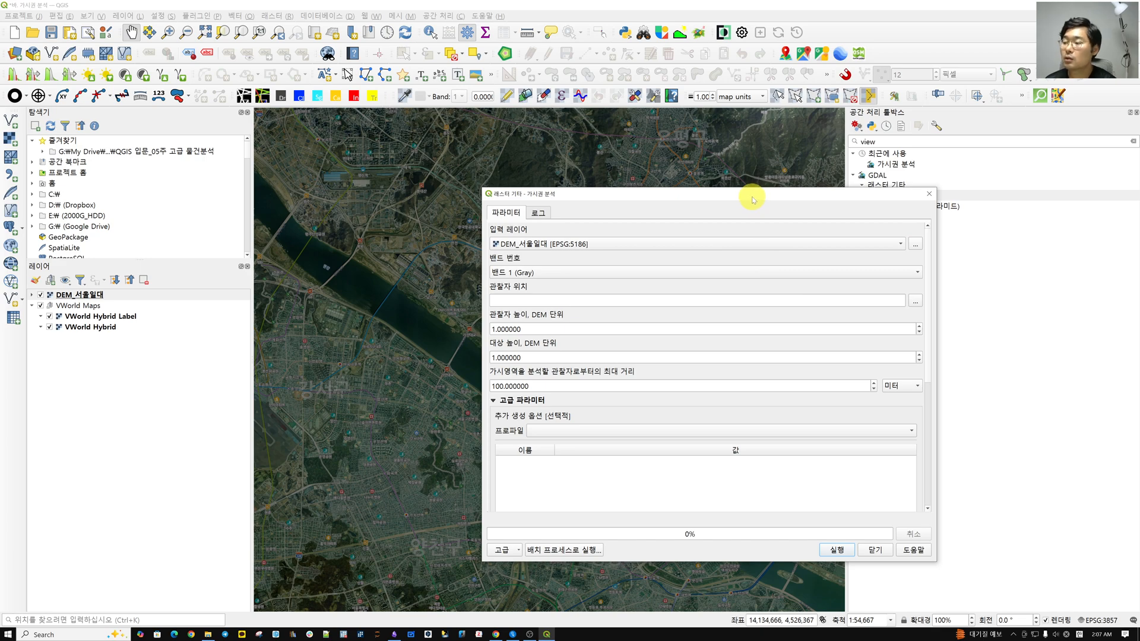
left_click_drag(751, 199, 795, 205)
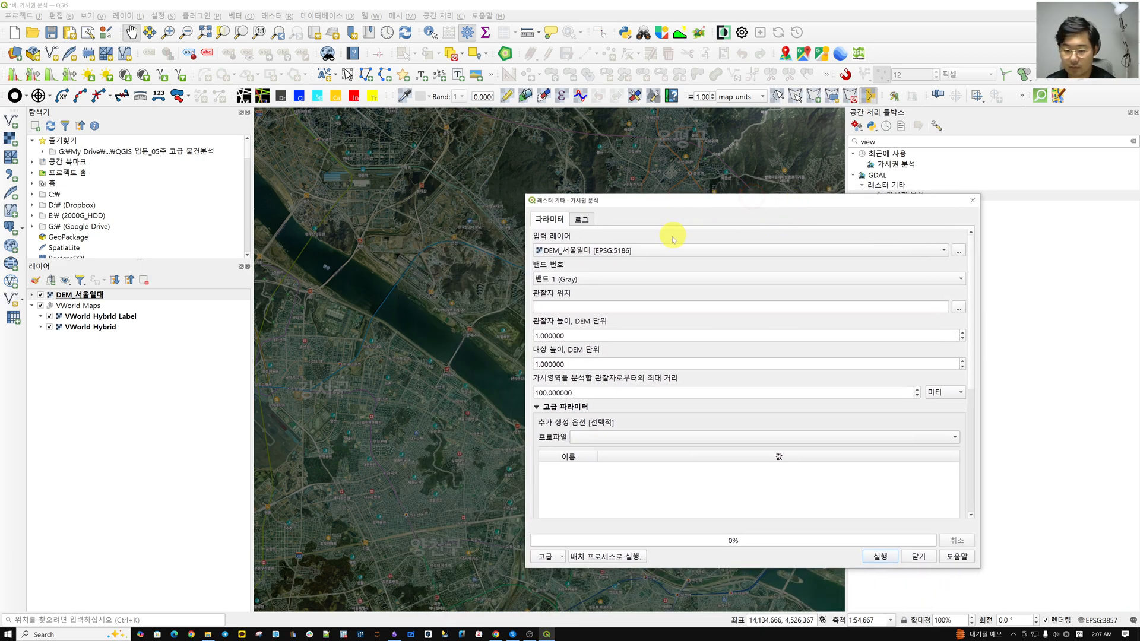
left_click(616, 249)
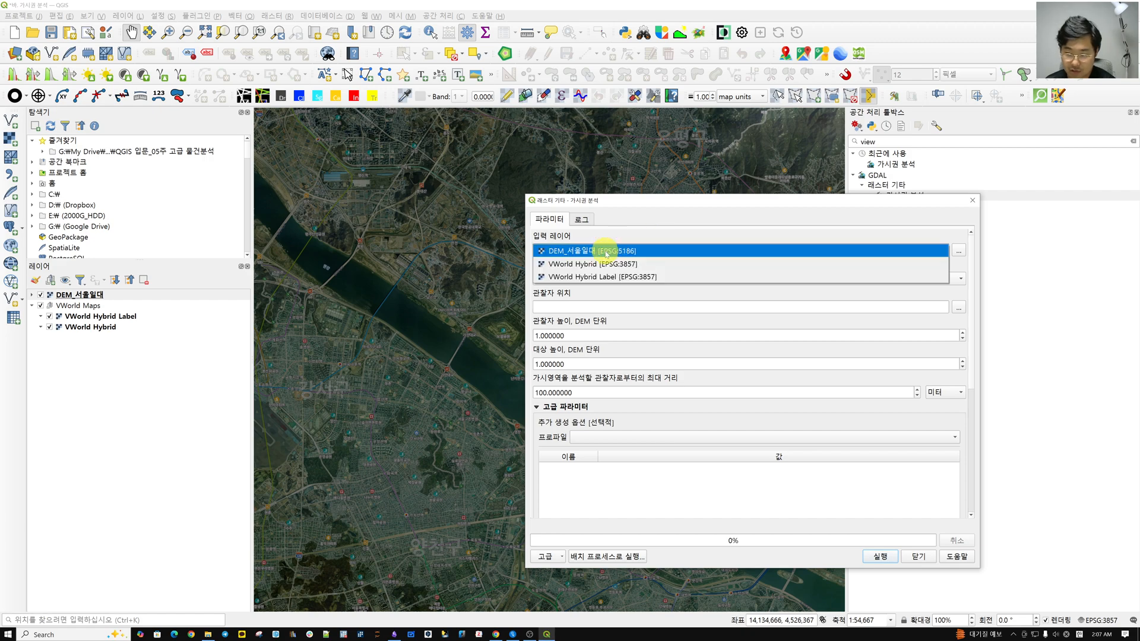
left_click(555, 254)
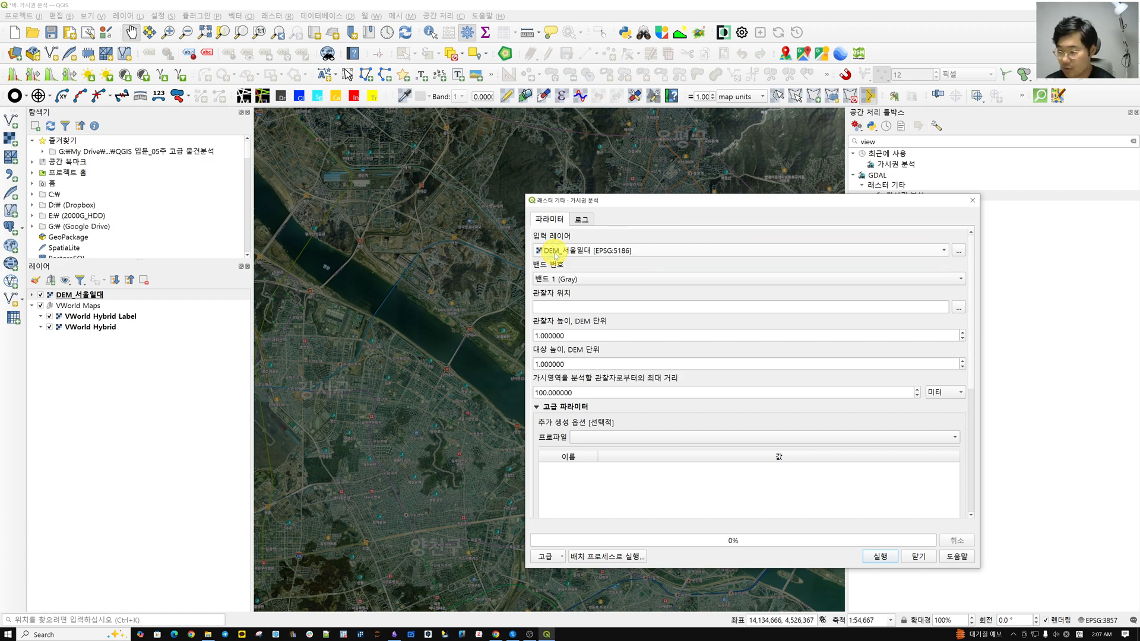
Pick the observer position on the map, on the plateau park between the Han River and the World Cup stadium.
left_click(549, 306)
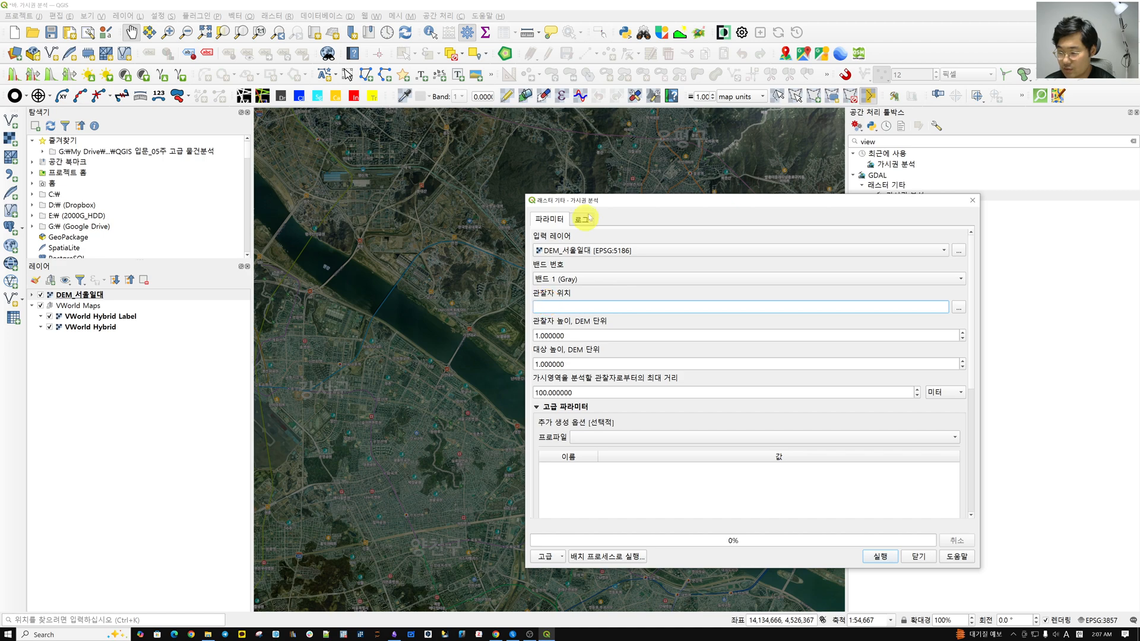
left_click_drag(526, 195, 561, 232)
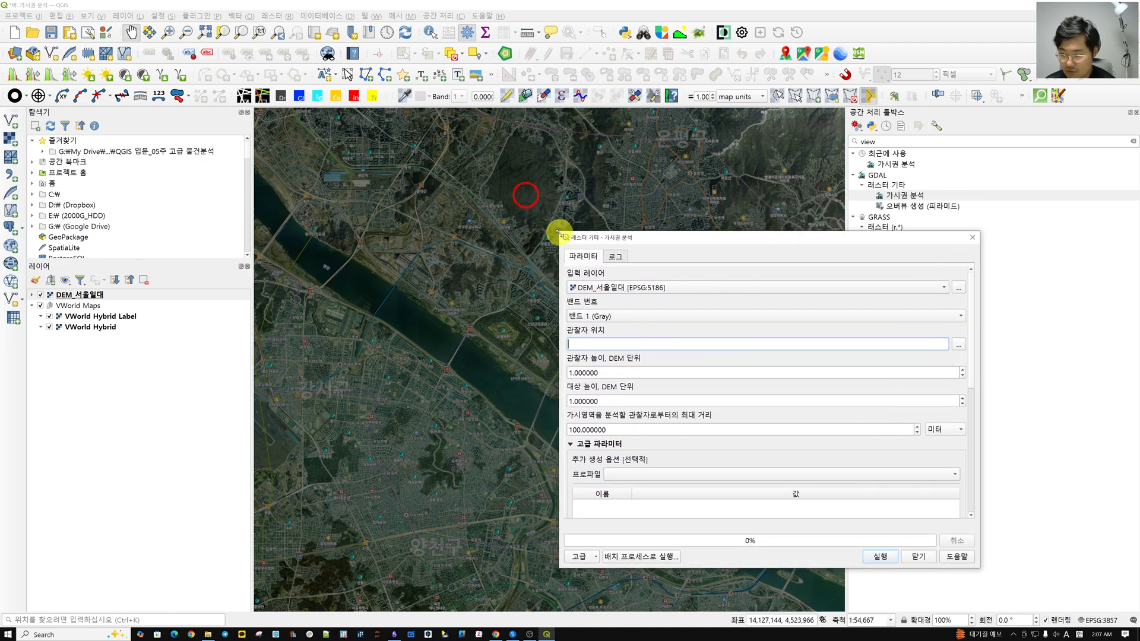
left_click(958, 347)
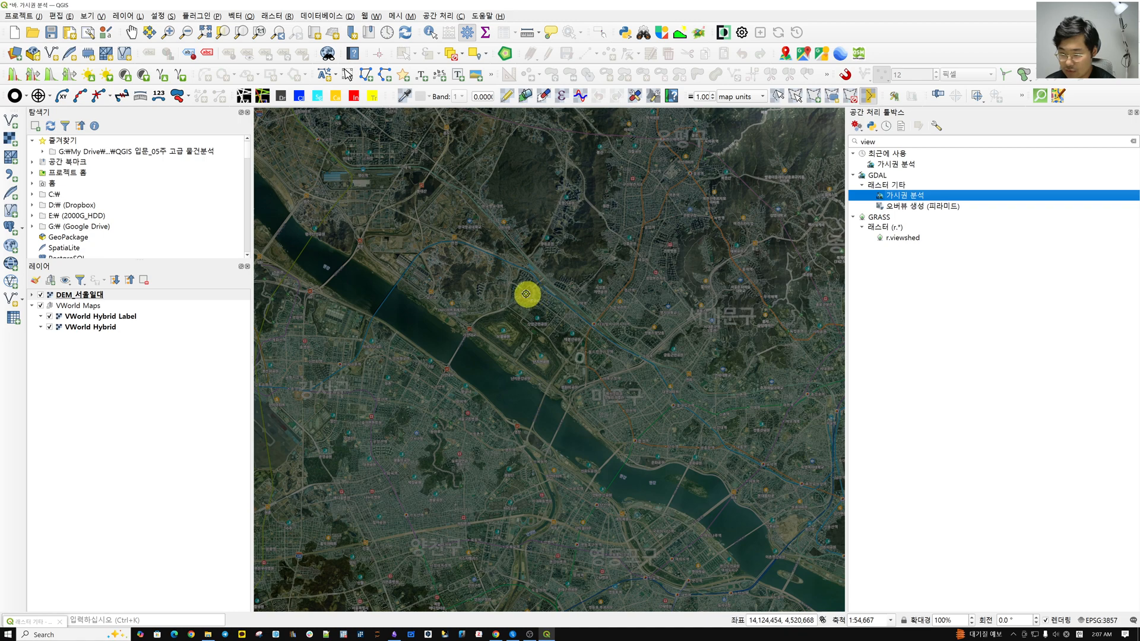
scroll(570, 348, "up", 1)
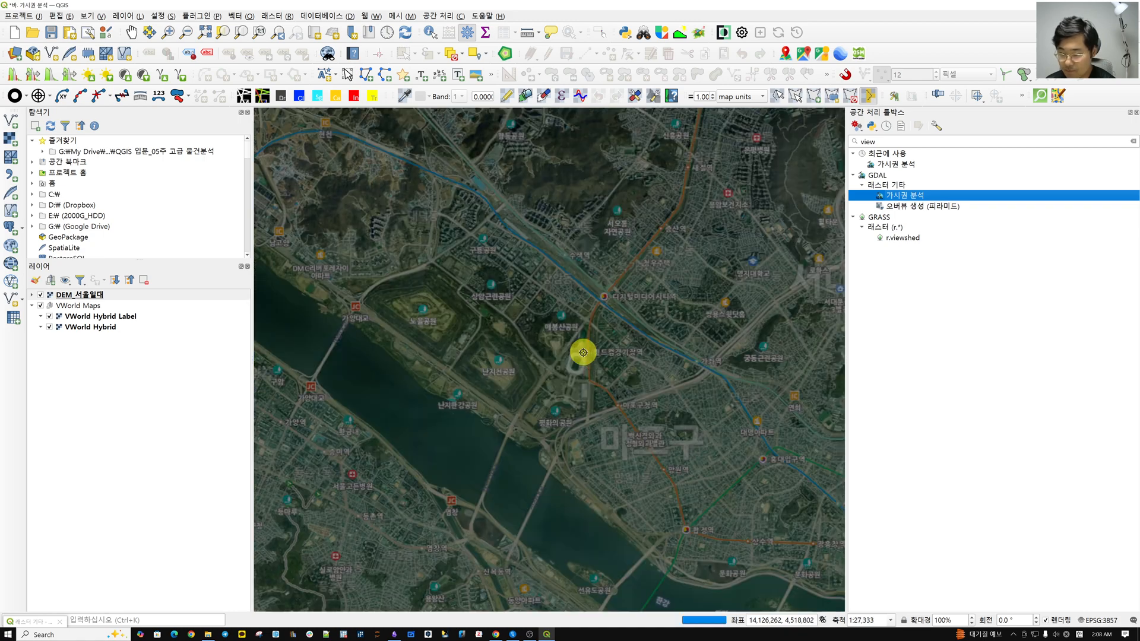
scroll(502, 383, "up", 1)
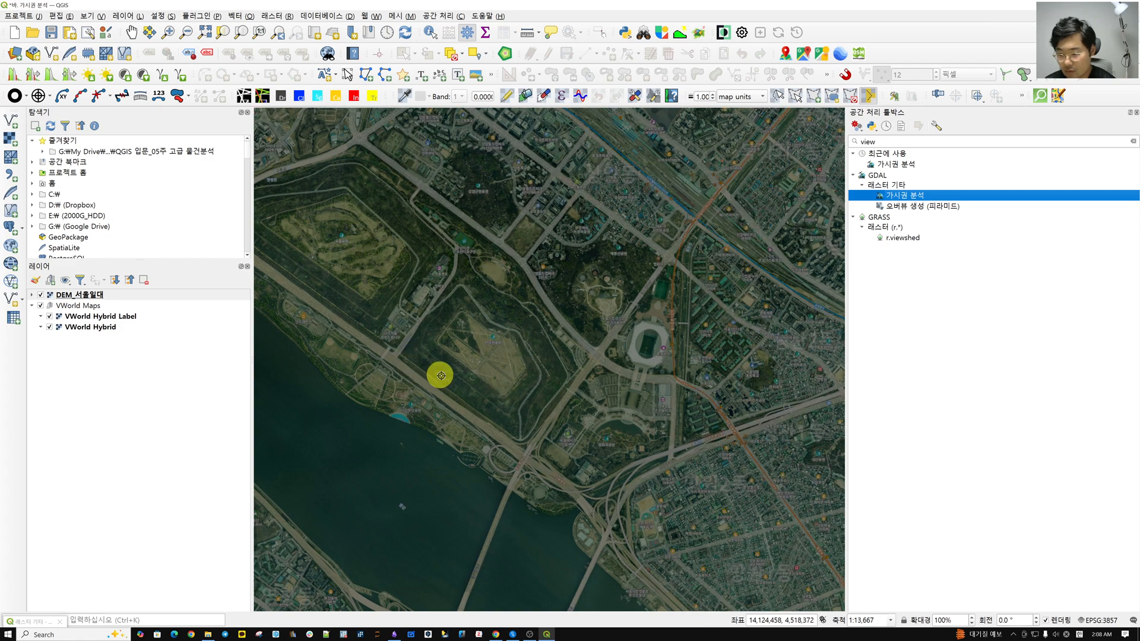
left_click(485, 359)
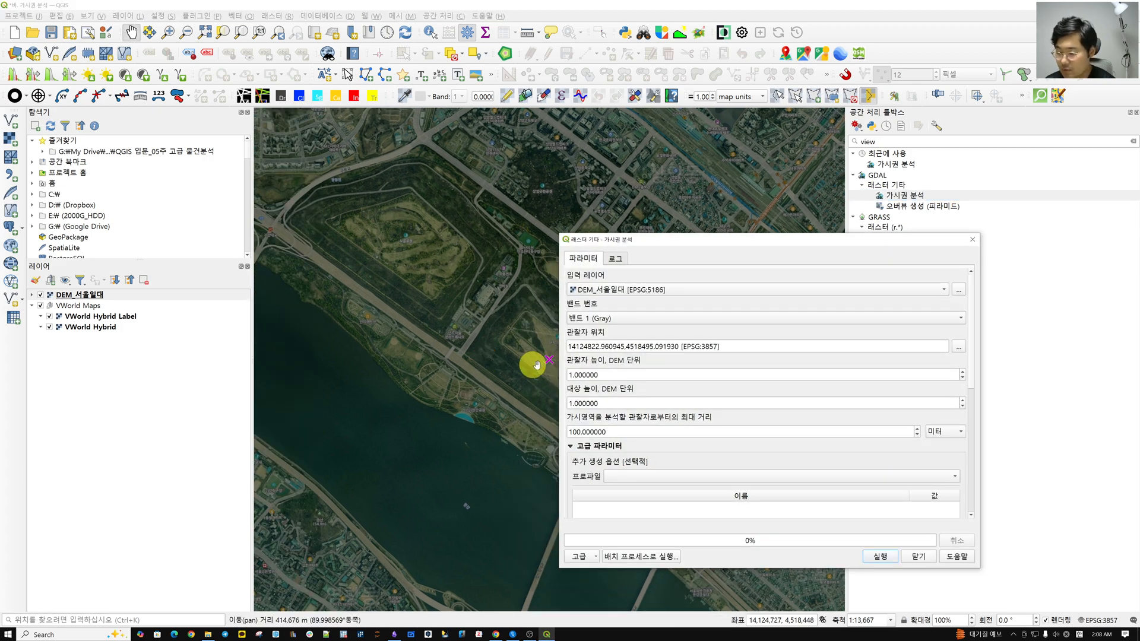
Set the observer height to 1.5 DEM units.
double_click(611, 374)
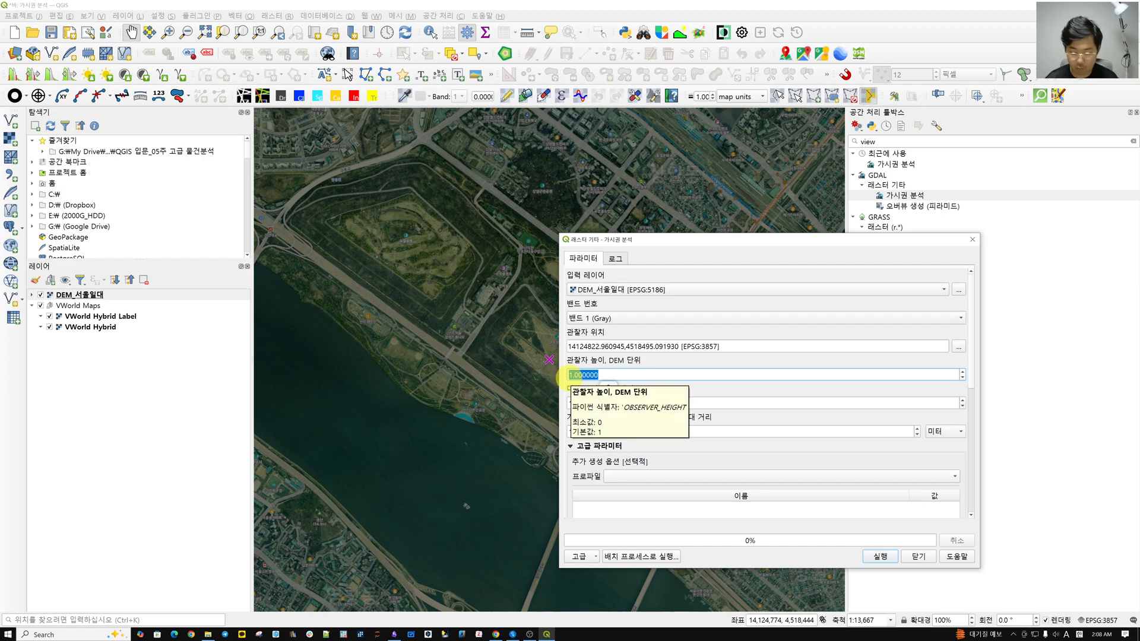
type("1")
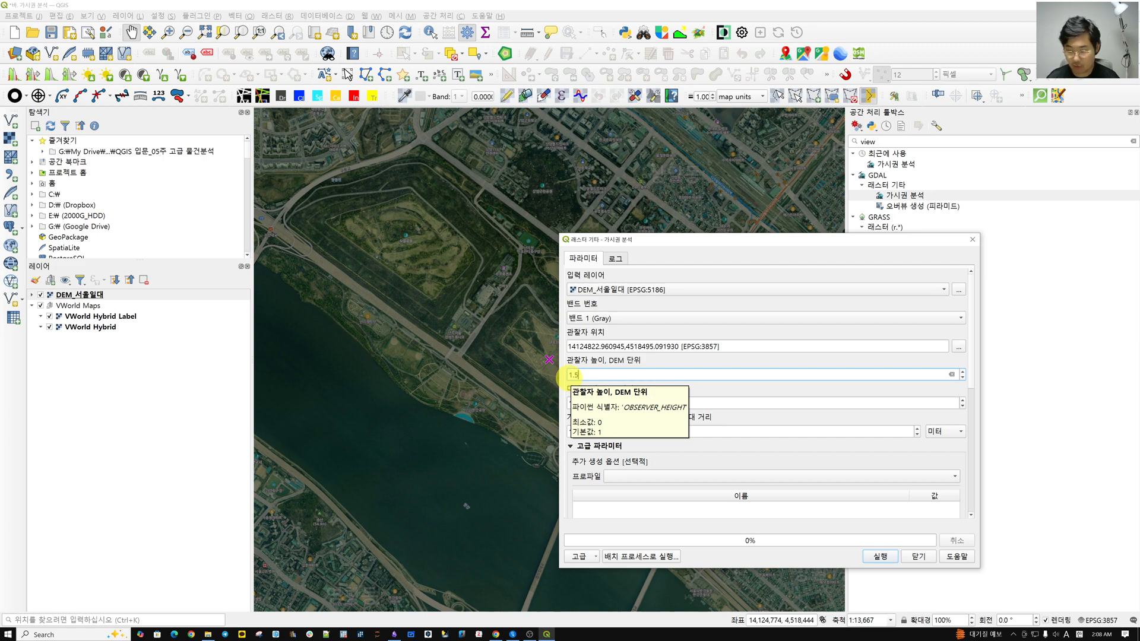
type(".5")
left_click(700, 362)
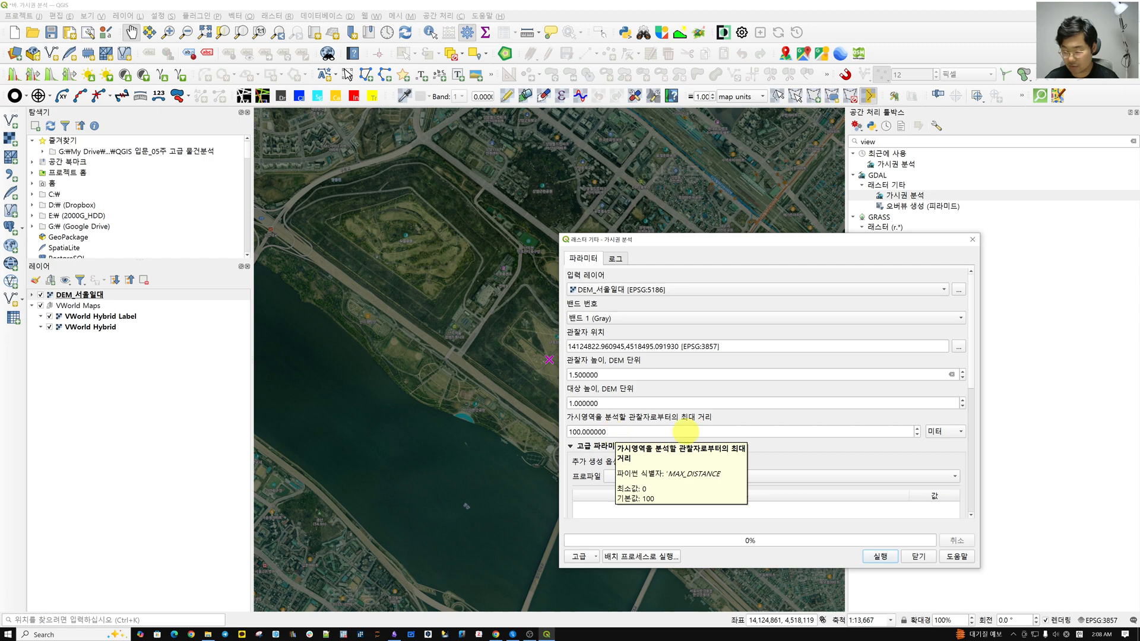
Set the maximum viewshed distance from the observer to 20 kilometres.
left_click(943, 432)
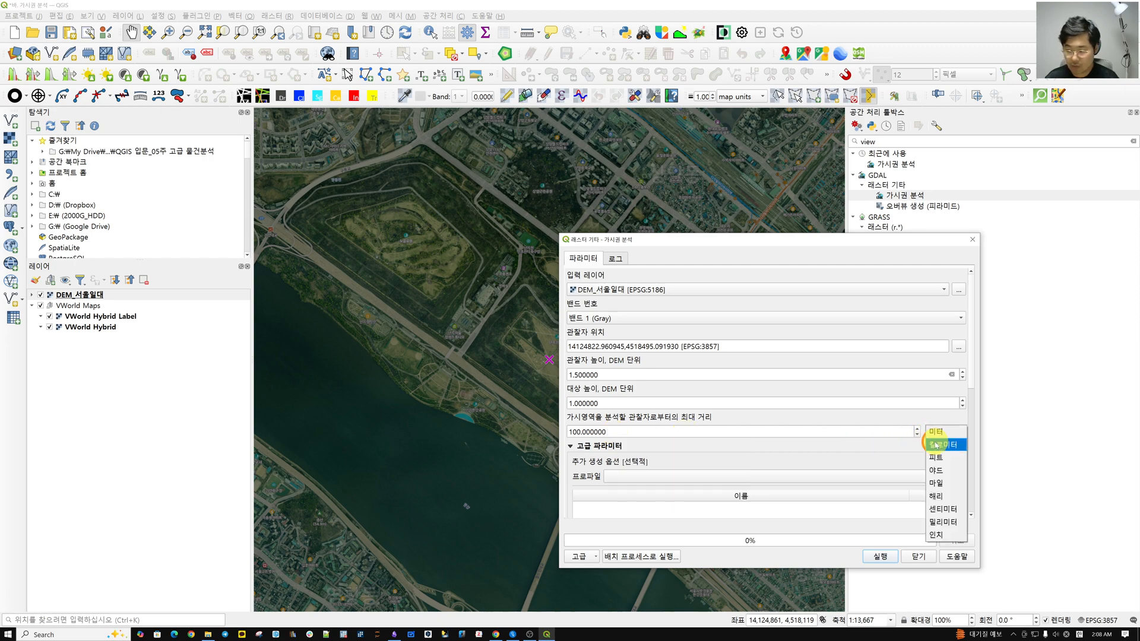
left_click(935, 445)
double_click(794, 429)
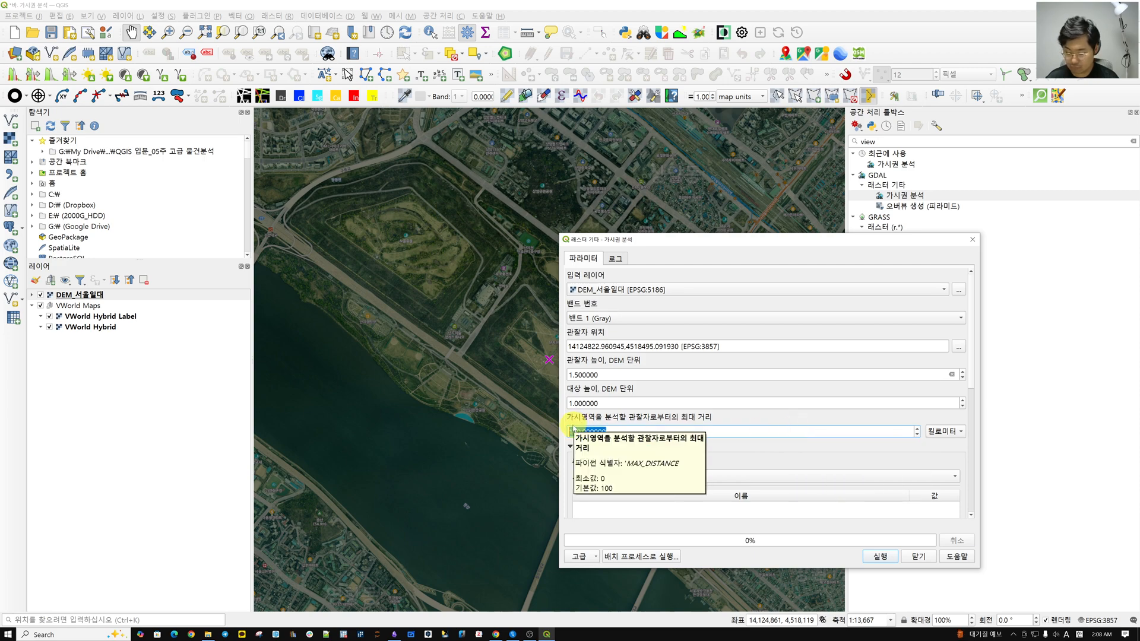
type("20")
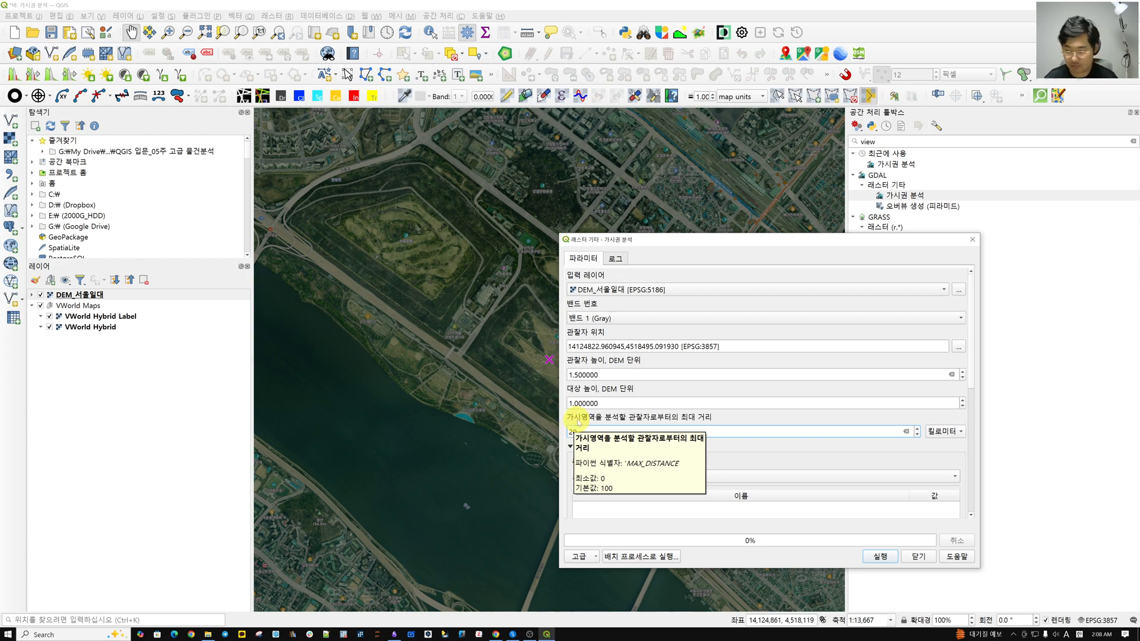
left_click(583, 421)
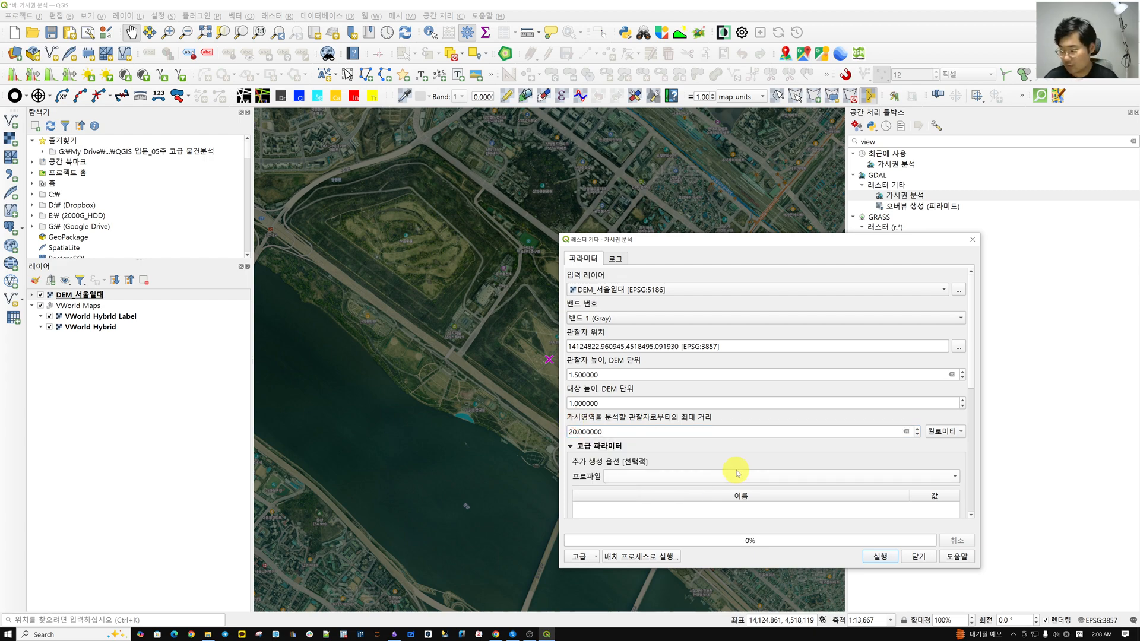
Run the viewshed analysis with output to a temporary file, close the tool and bring the whole result raster into view.
left_click_drag(914, 236, 906, 13)
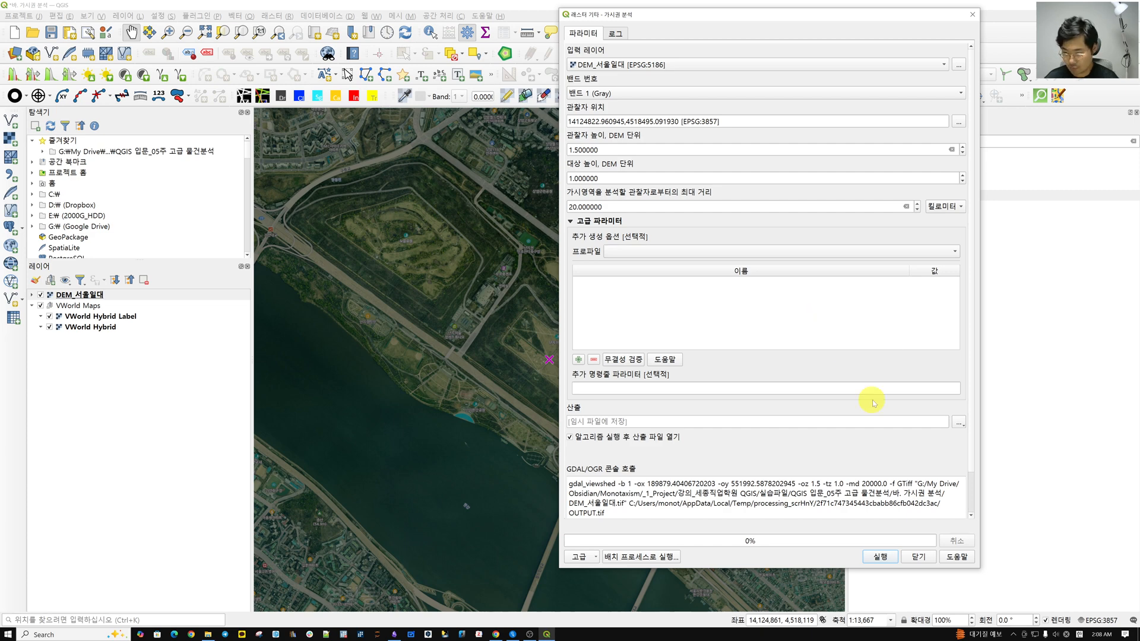
left_click(879, 556)
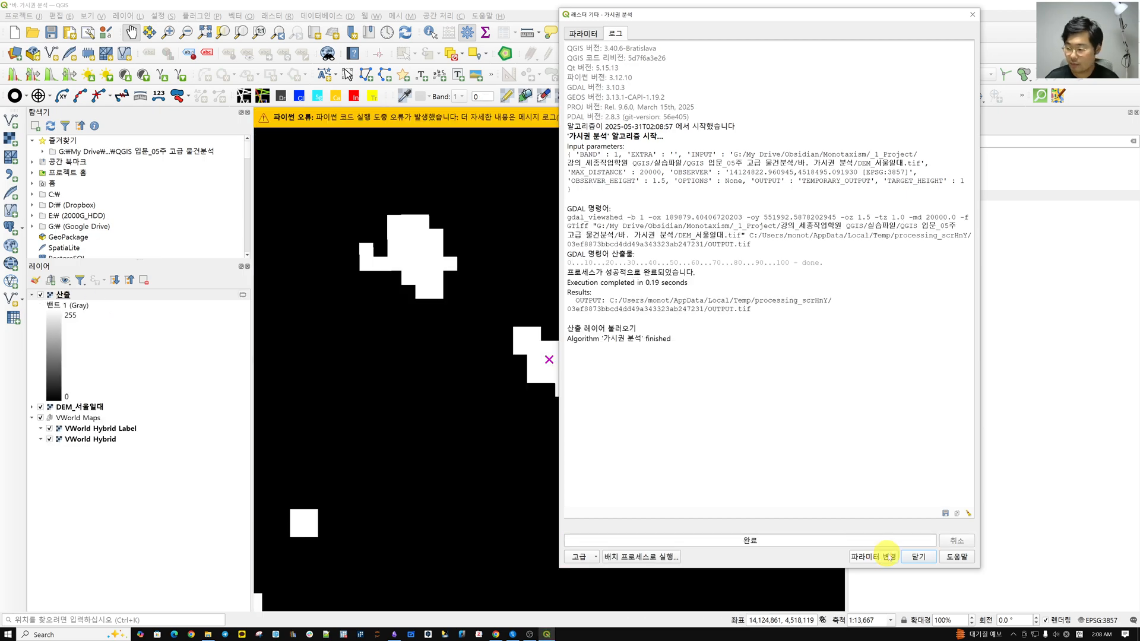
left_click(917, 557)
scroll(706, 483, "down", 4)
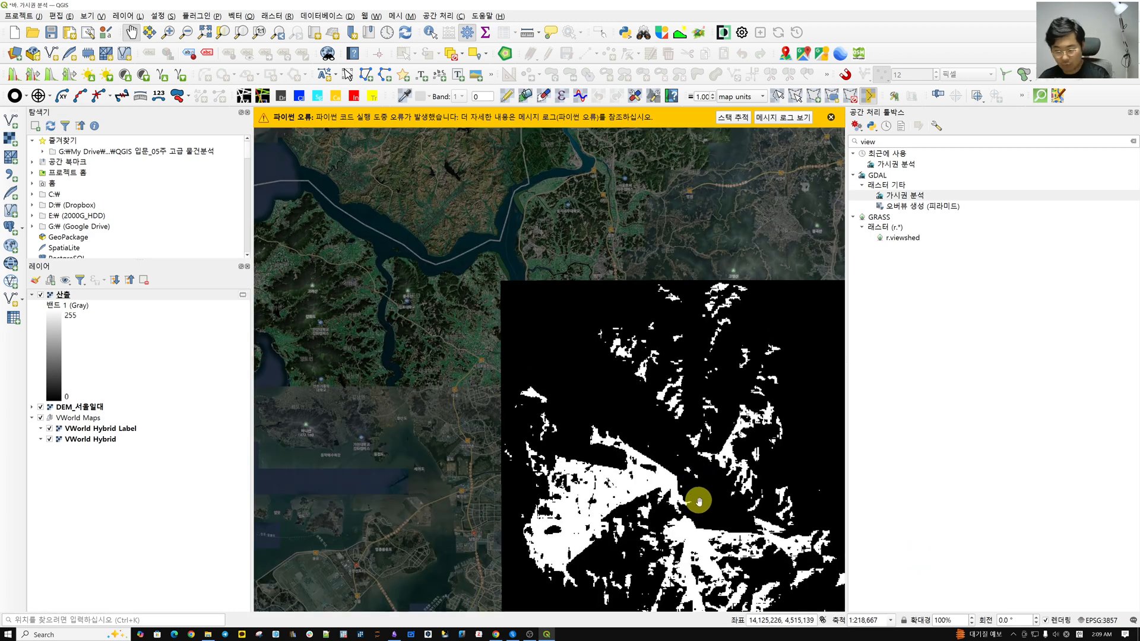
left_click_drag(740, 541, 580, 447)
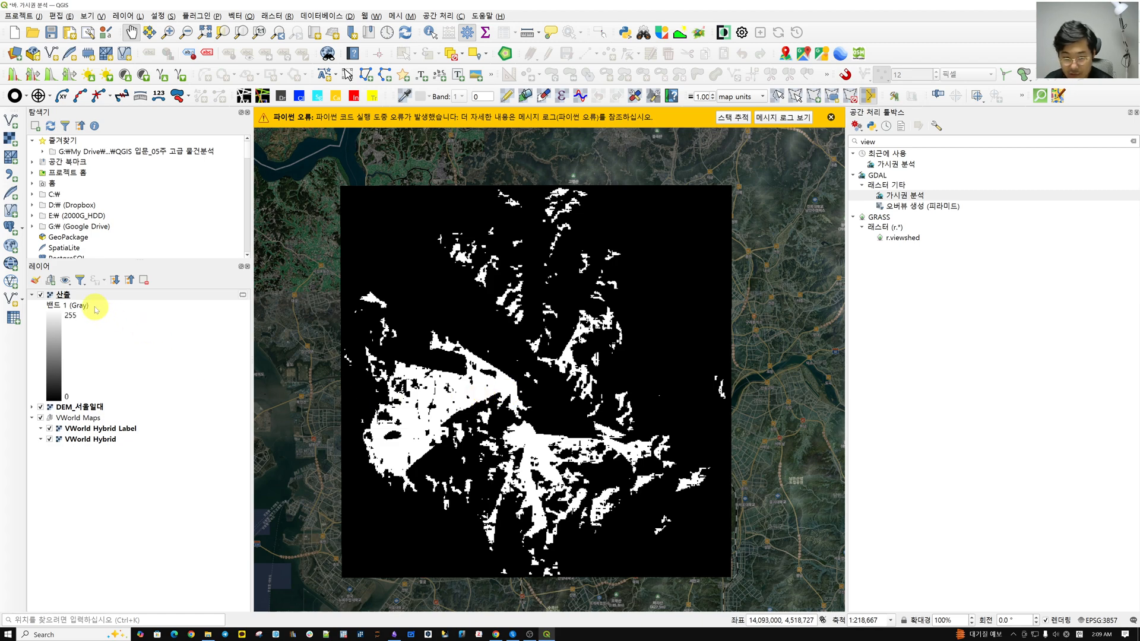
Switch the 산출 layer's rendering type to 팔레트/고유 값 (paletted/unique values) and classify band 1 with random colors.
left_click(72, 295)
double_click(72, 295)
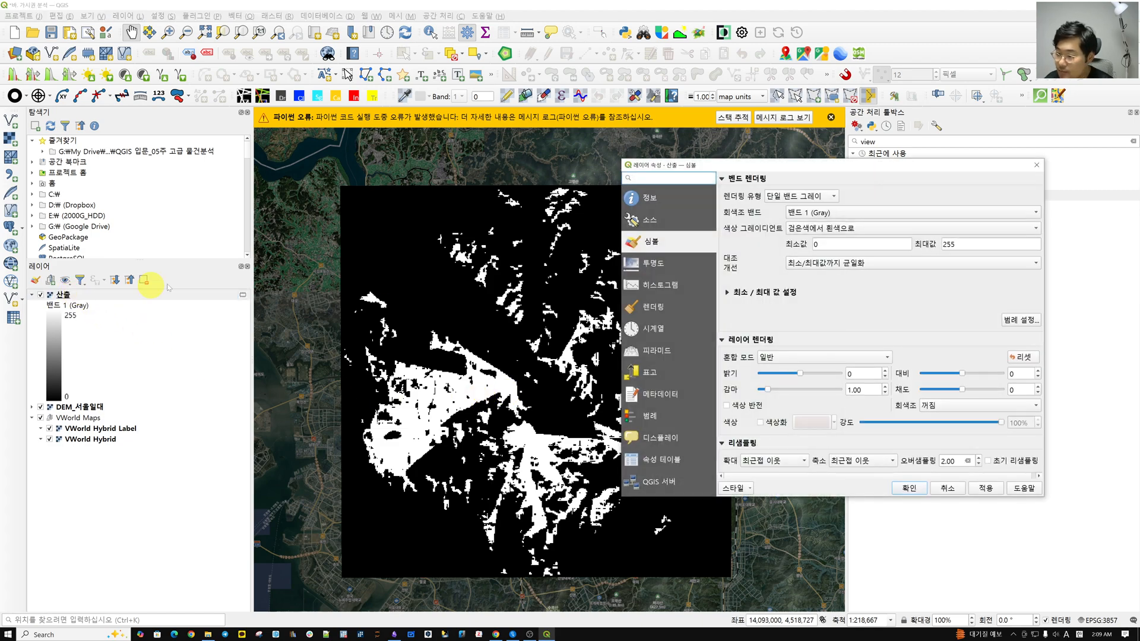
left_click(791, 197)
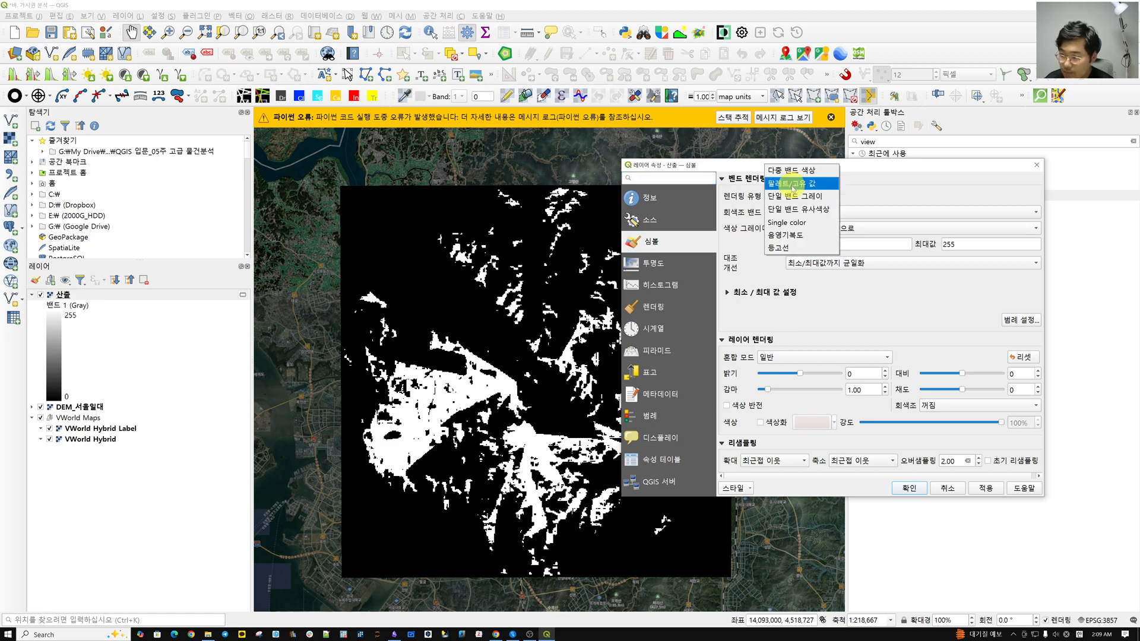
left_click(794, 185)
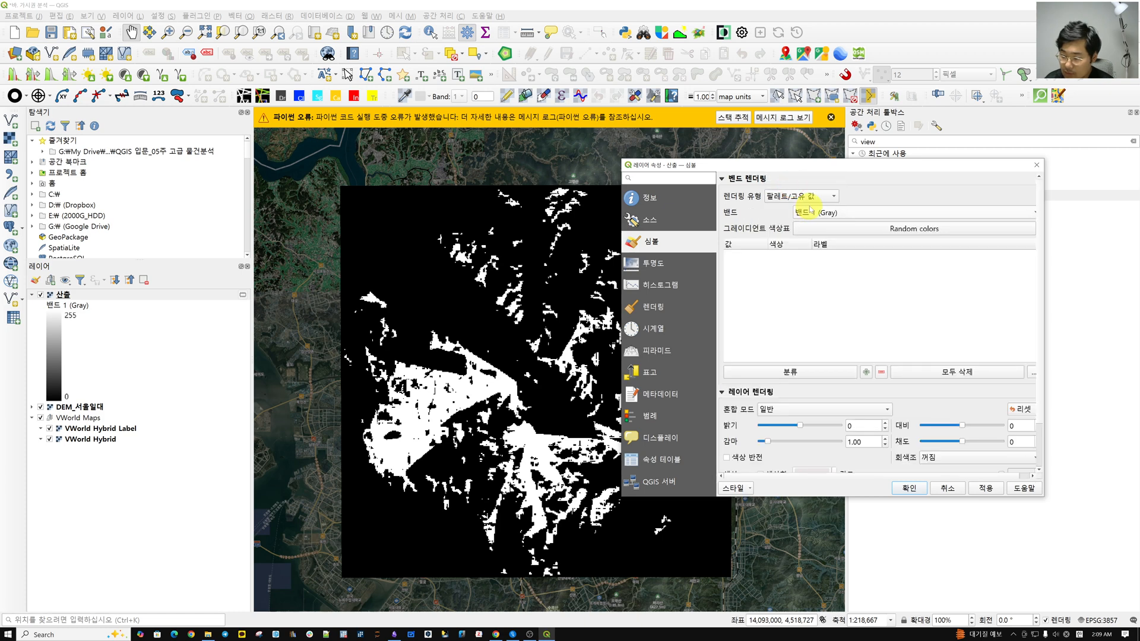
left_click(789, 373)
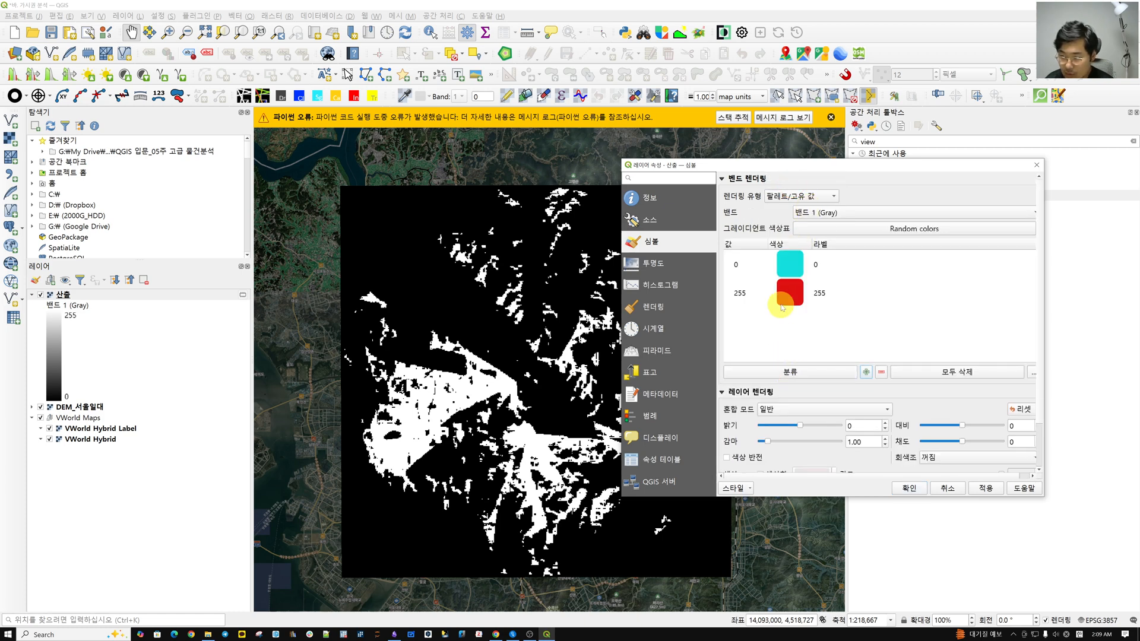
Apply the unique-value classification to the 산출 layer and dismiss the Python error message.
left_click(795, 249)
left_click(797, 268)
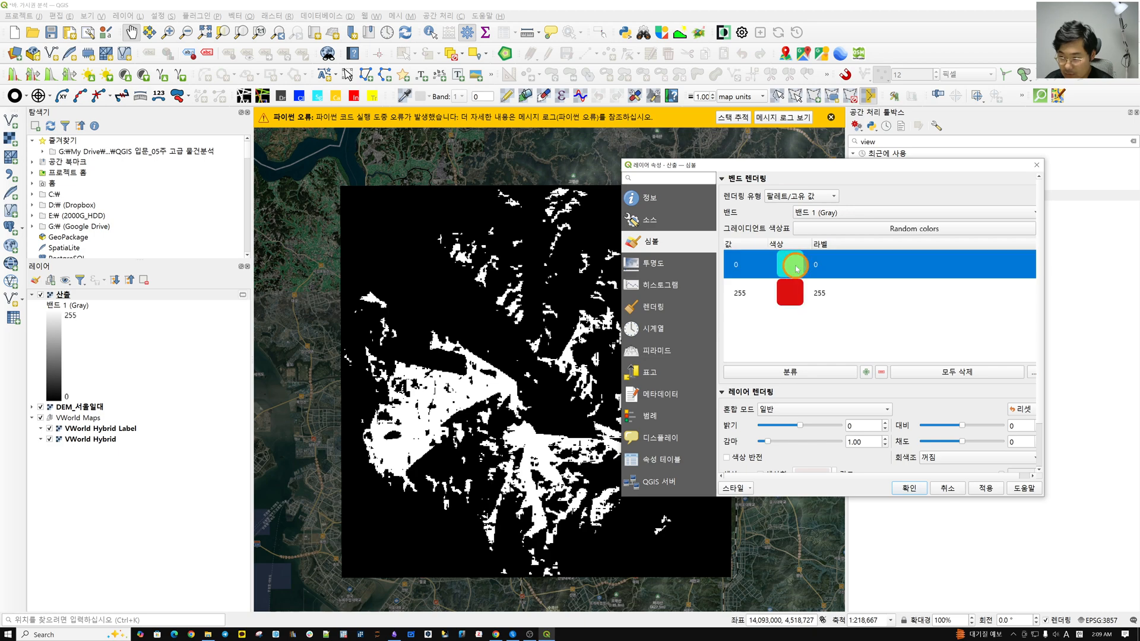
left_click(985, 488)
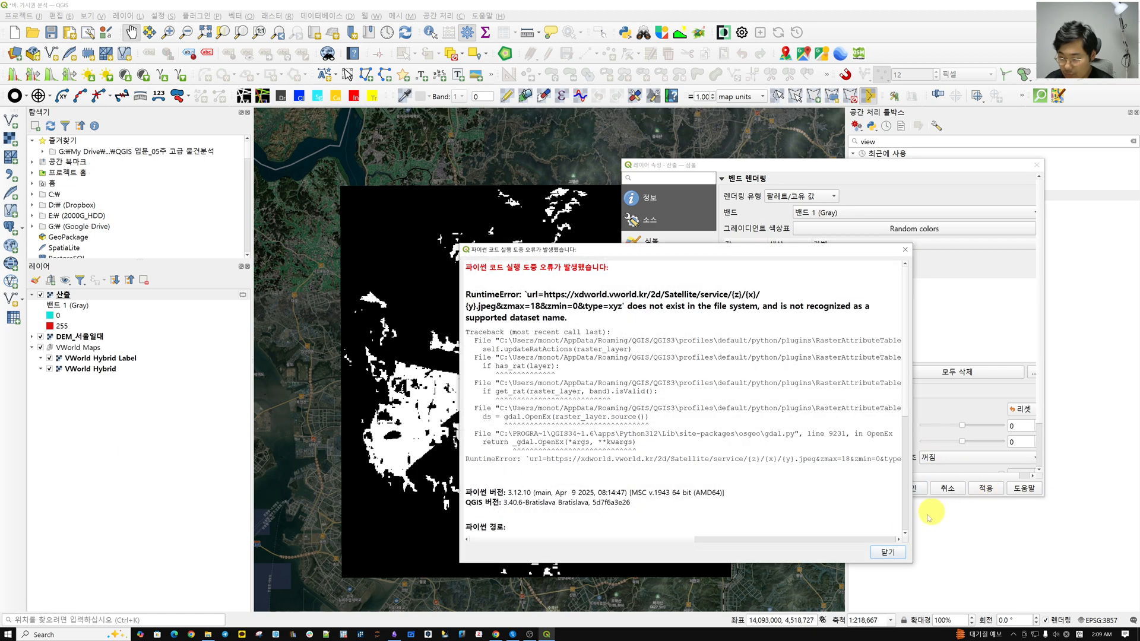
left_click(888, 553)
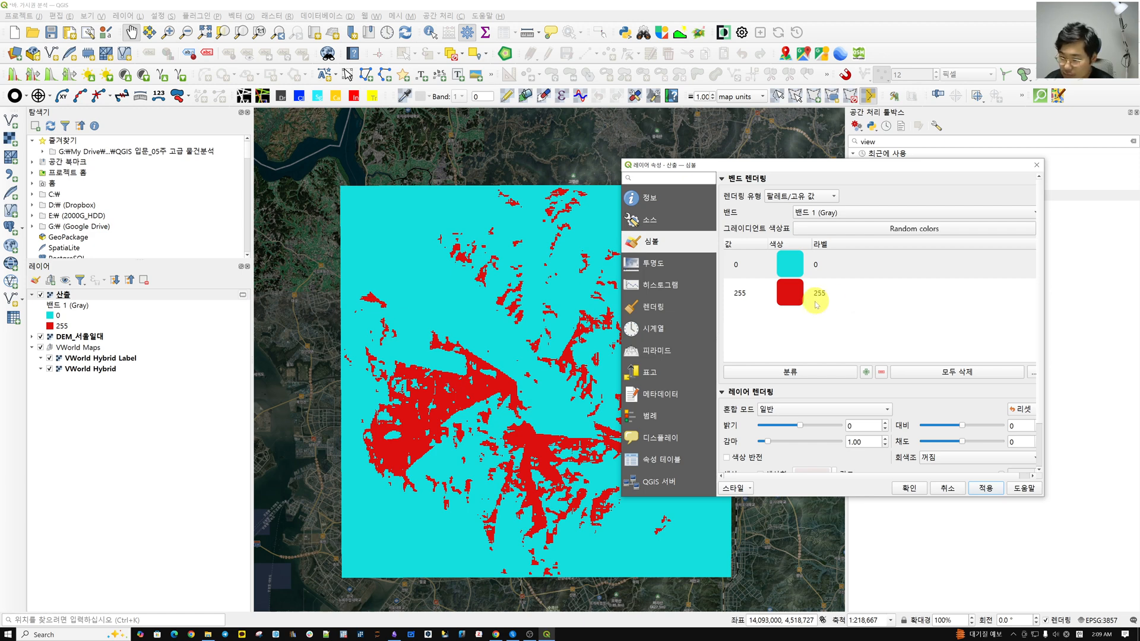
Set the color of the value 0 class to black (#000000) with 50% opacity.
double_click(792, 263)
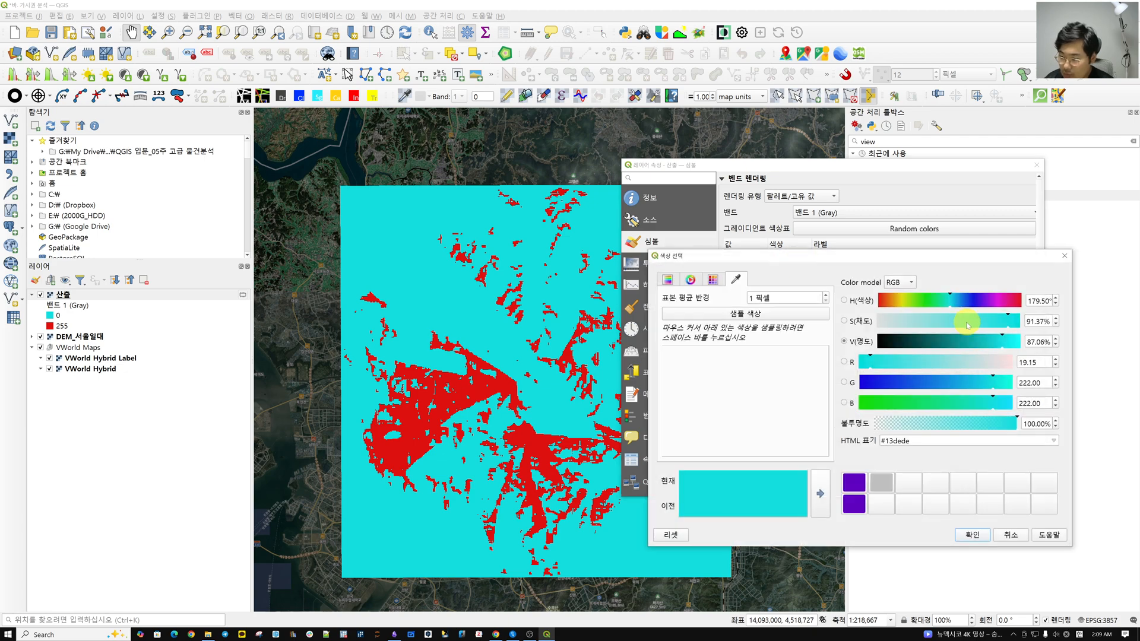
left_click(689, 280)
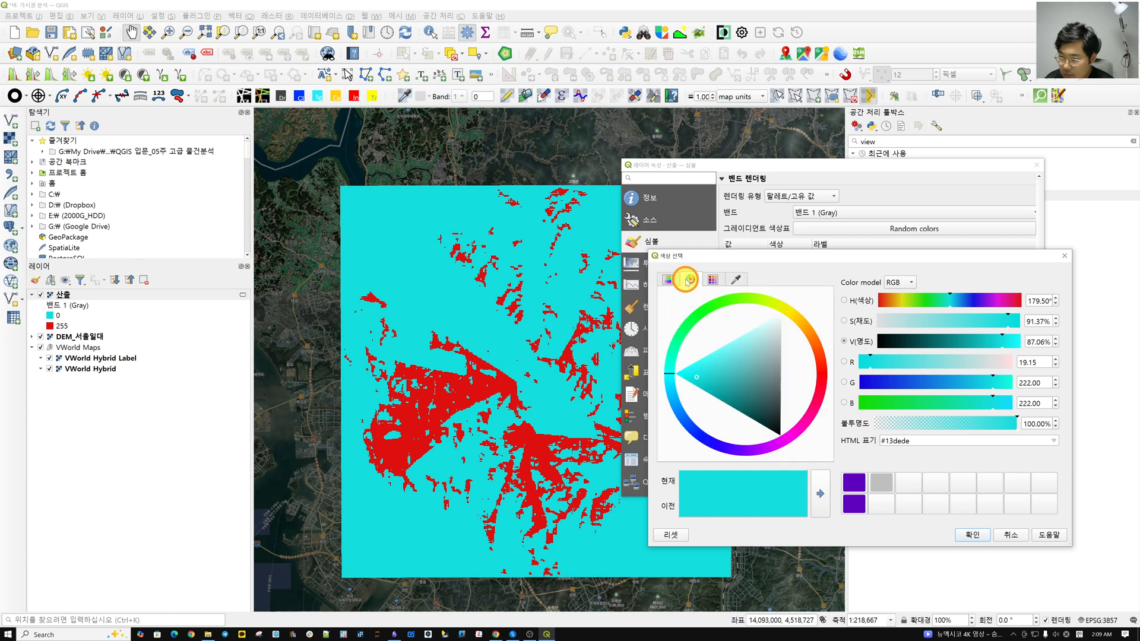
left_click_drag(729, 355, 818, 491)
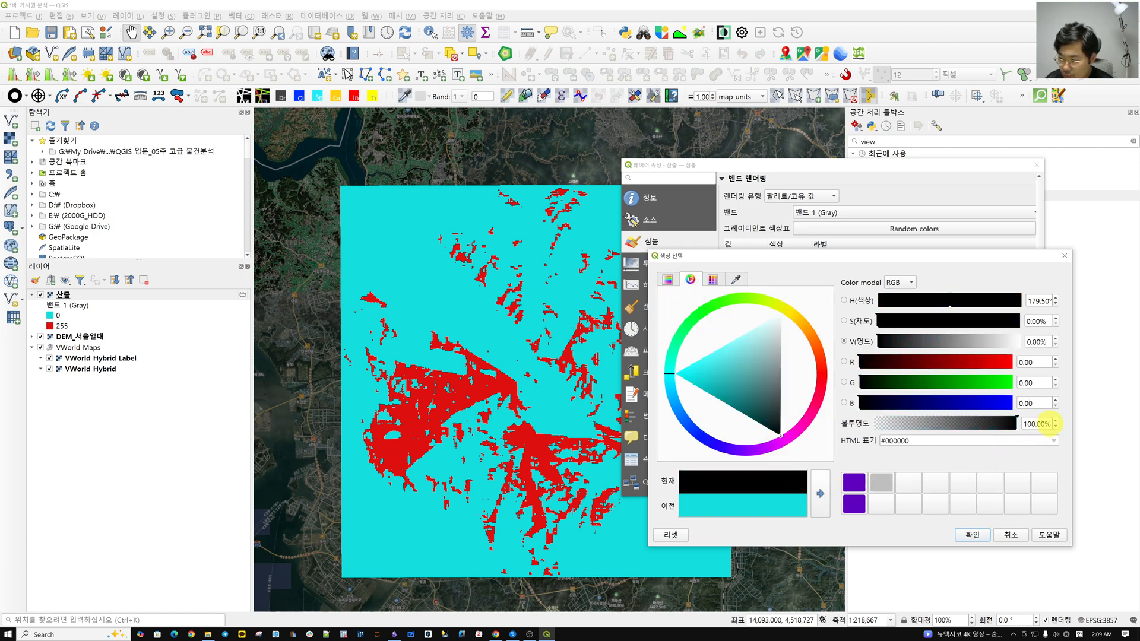
double_click(1049, 423)
type("50")
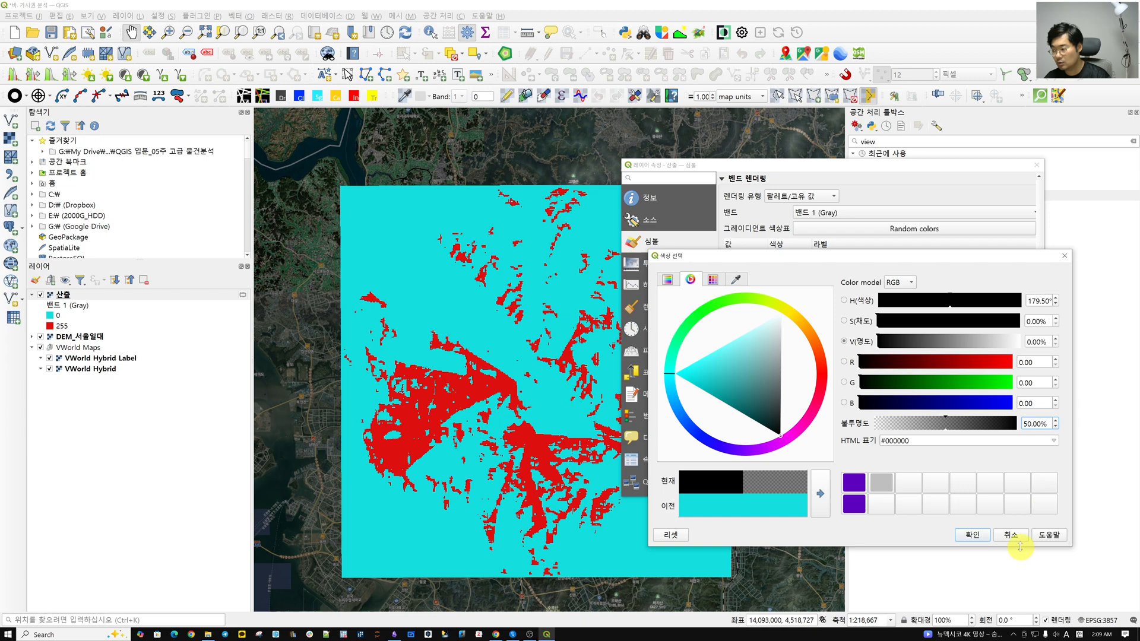
left_click(972, 535)
Set the value 255 class to white (#ffffff) with 0% opacity, apply the styling and close the layer properties, dismissing the Python errors.
left_click(797, 298)
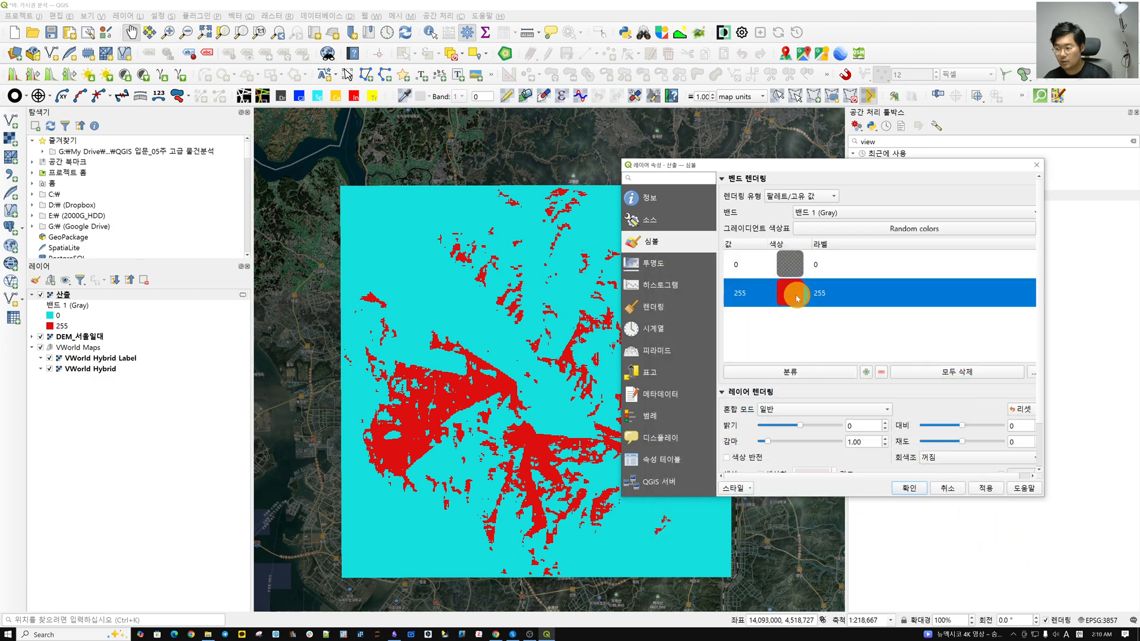
double_click(789, 299)
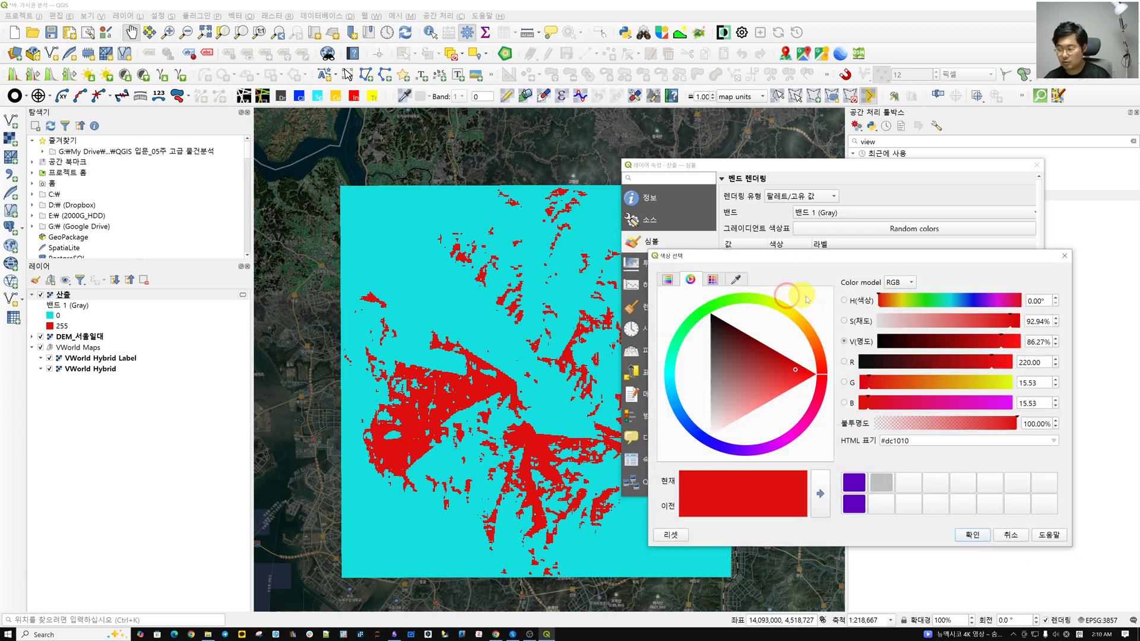
left_click_drag(746, 386, 664, 520)
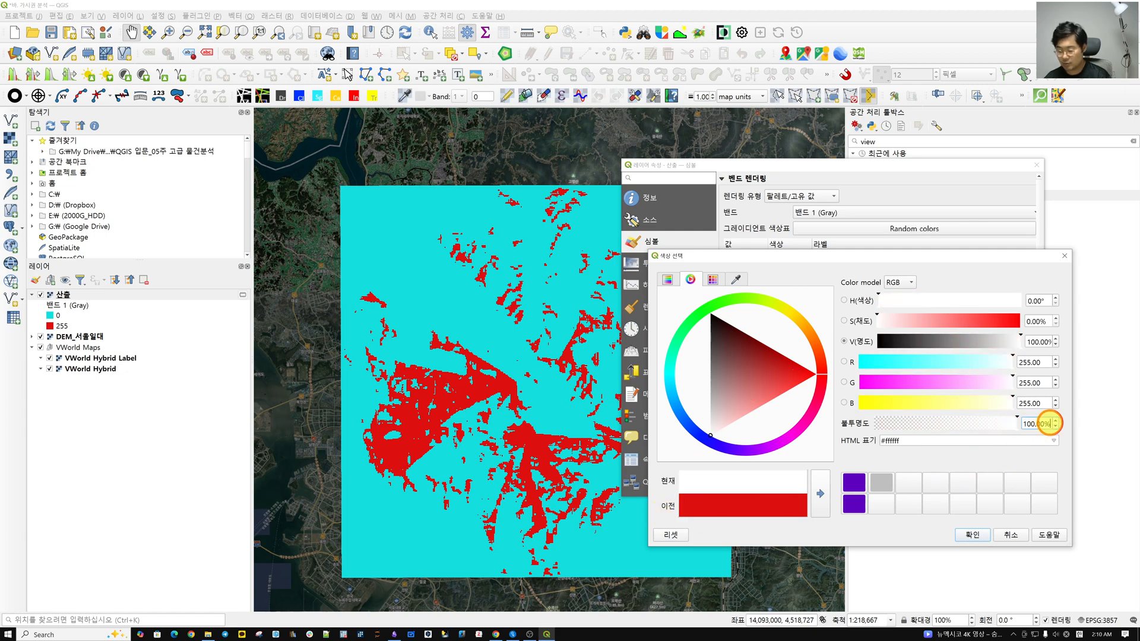
type("0")
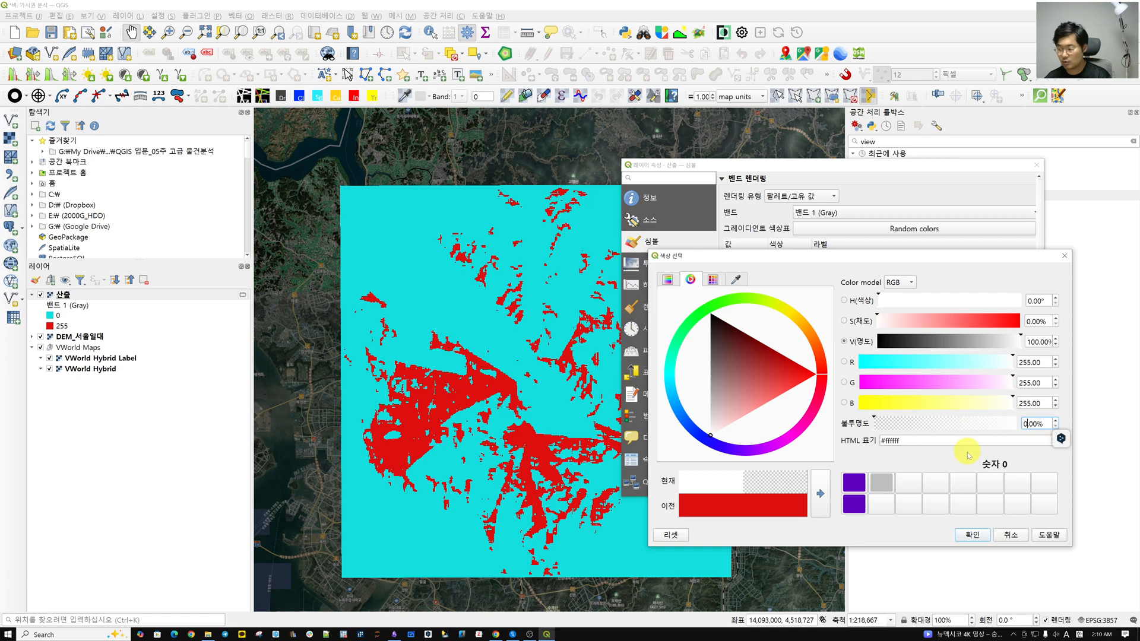
left_click(974, 535)
left_click(987, 488)
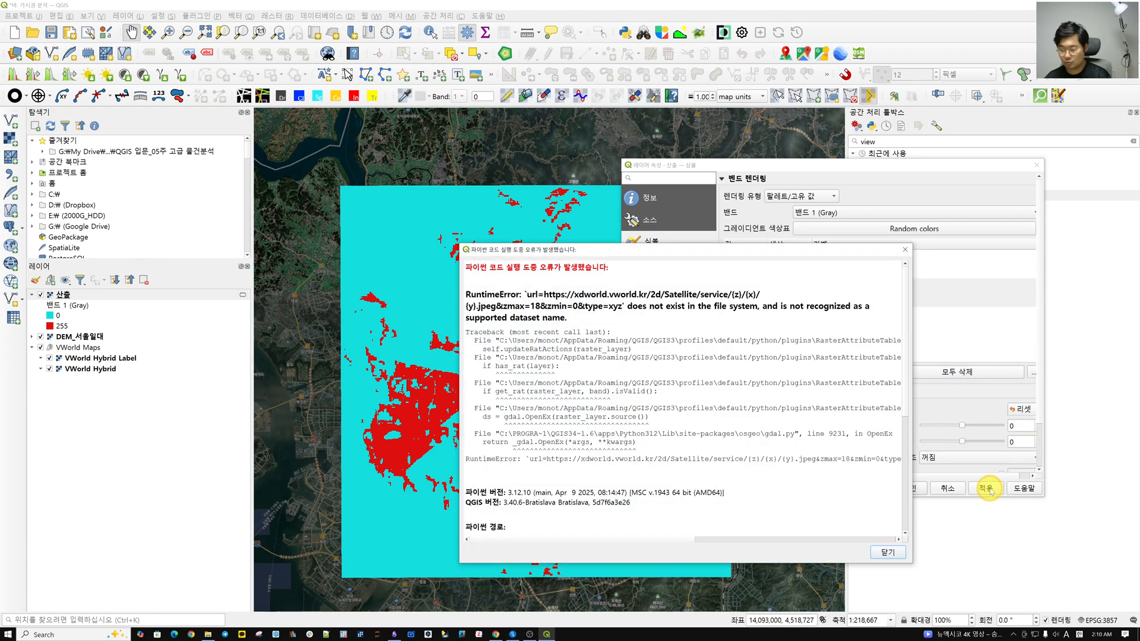
left_click(886, 552)
left_click(902, 489)
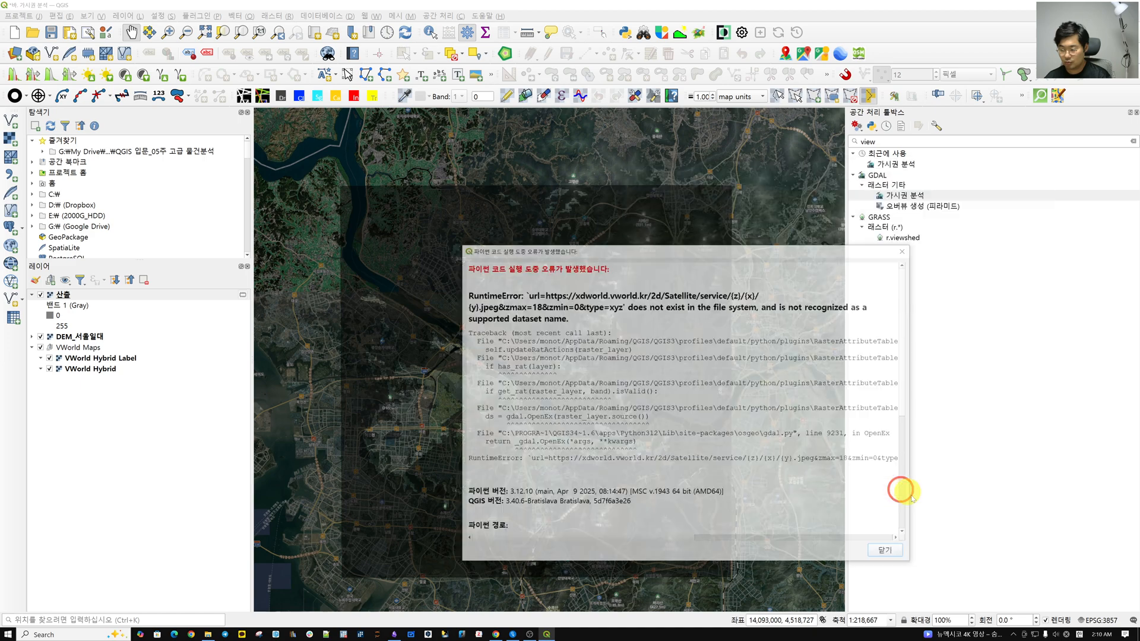
left_click(887, 552)
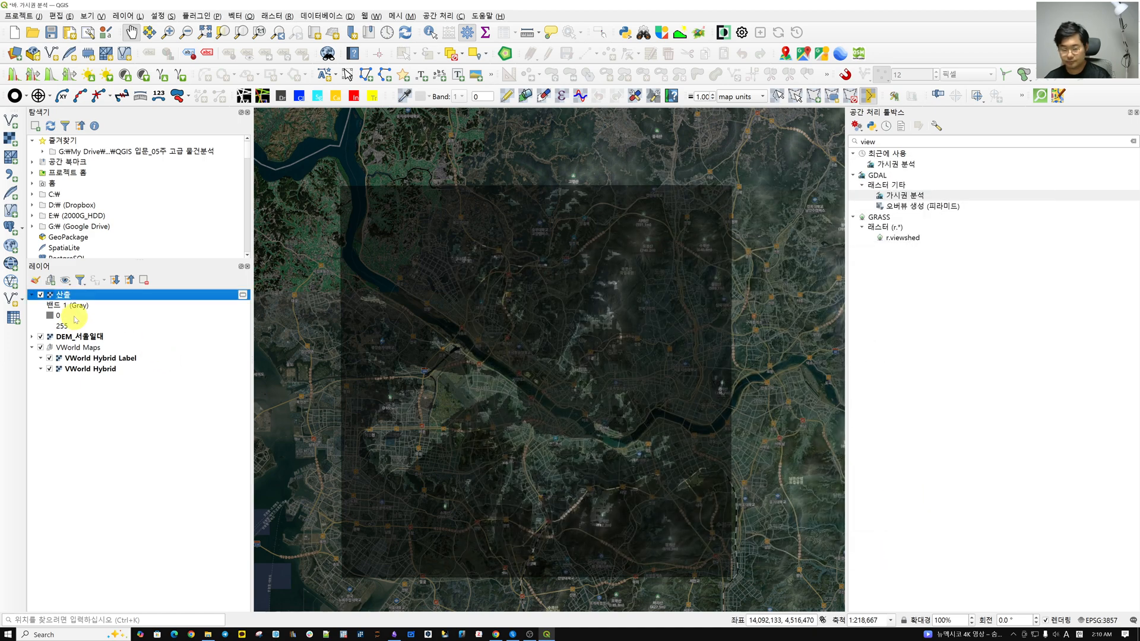
Raise the opacity of the 산출 layer's black value 0 class to about 73% and apply it, dismissing the Python error.
double_click(57, 316)
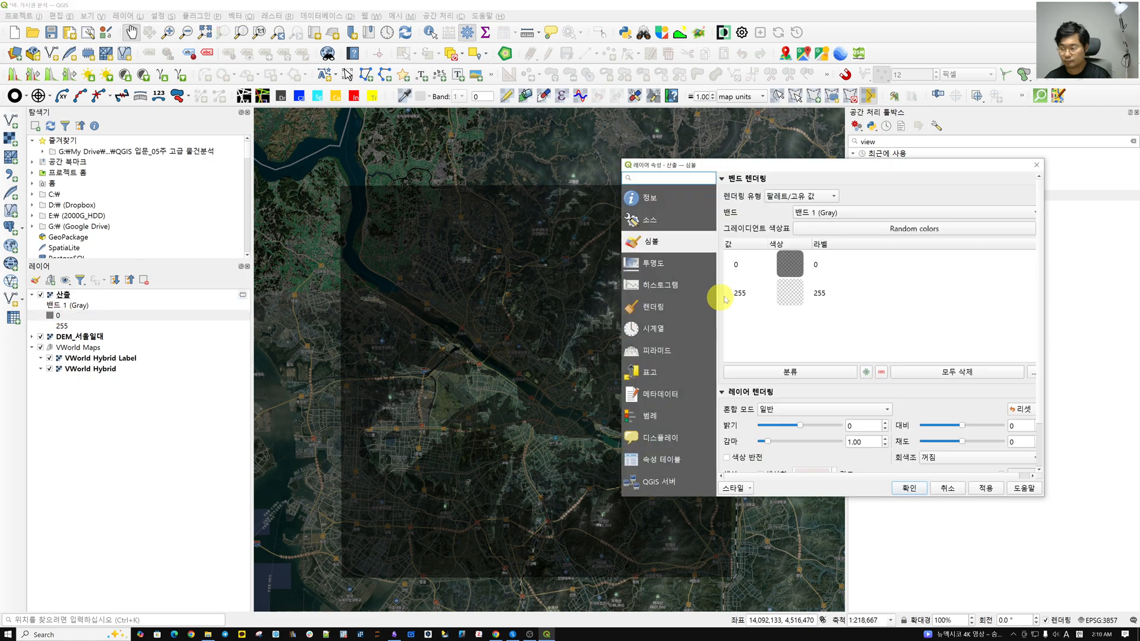
left_click(795, 266)
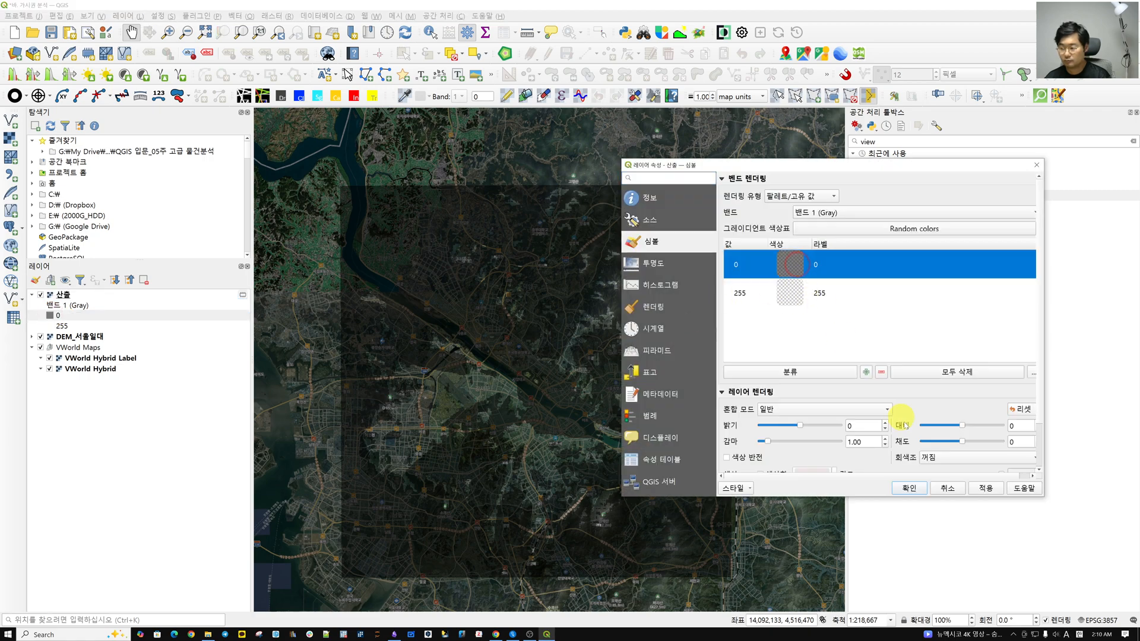
double_click(793, 262)
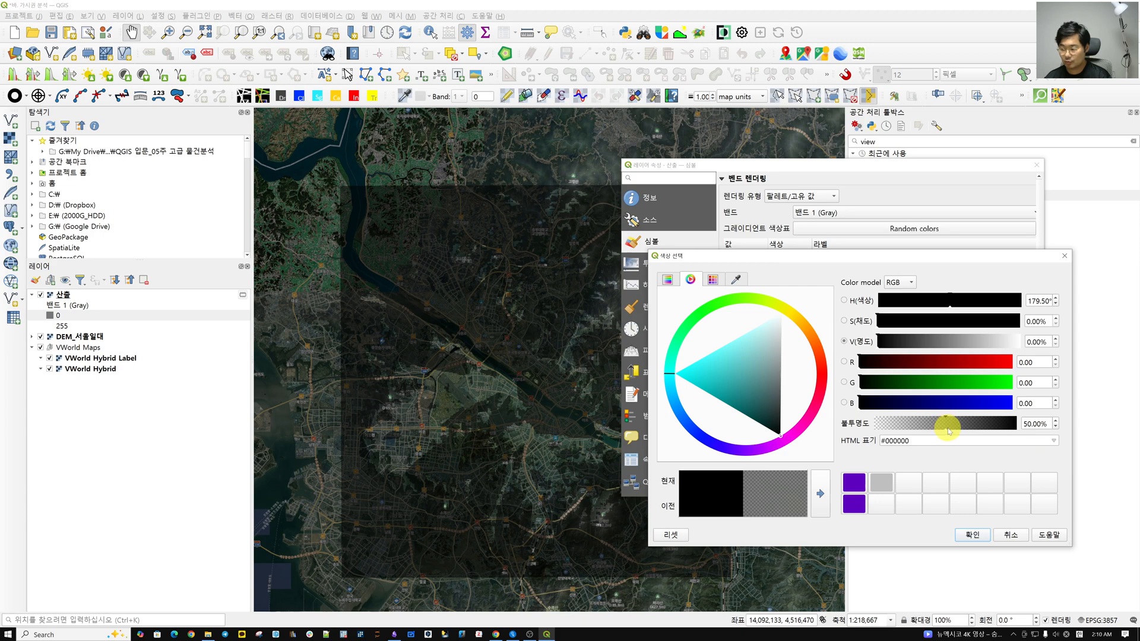
left_click_drag(946, 418, 978, 419)
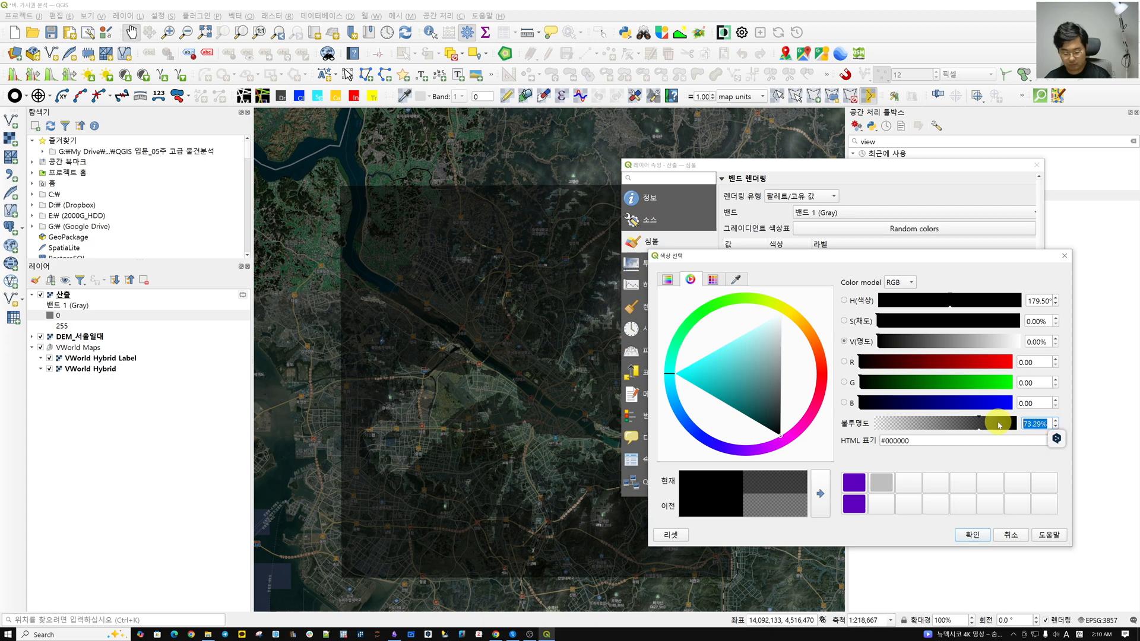
key("Return")
left_click(949, 490)
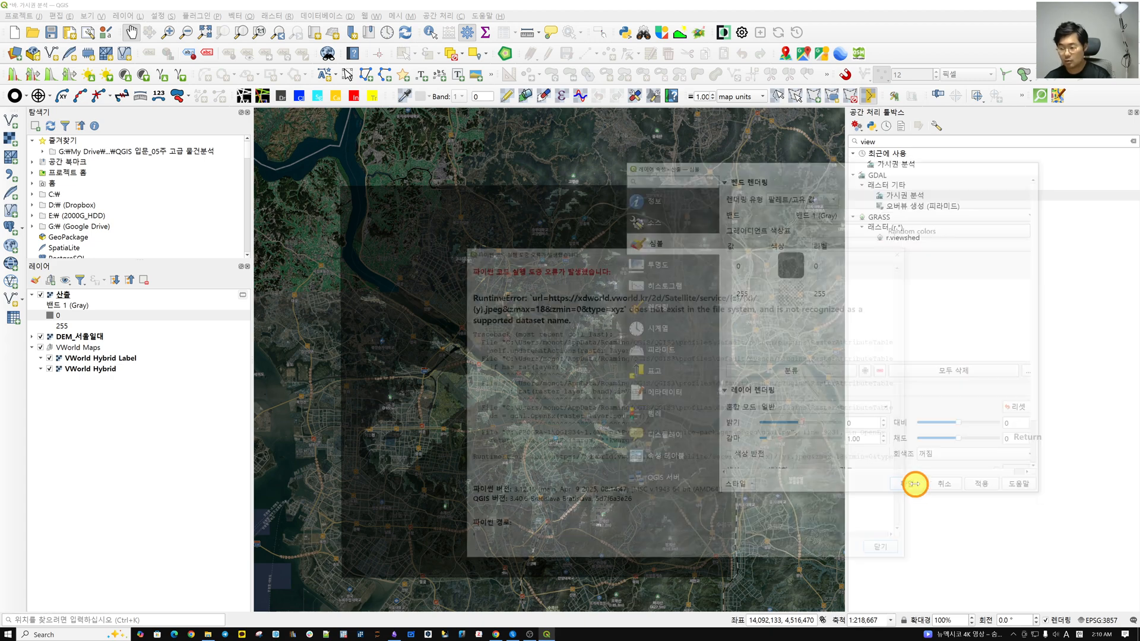
left_click(888, 552)
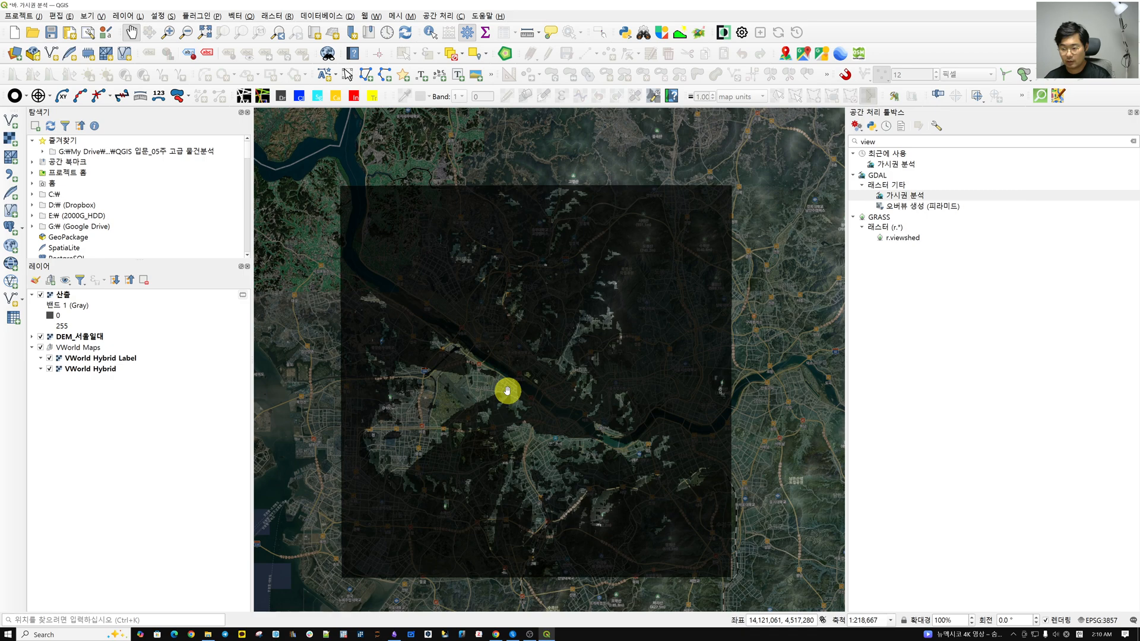
Examine the small isolated visible patches on both banks of the river against the satellite basemap.
scroll(507, 391, "up", 3)
left_click_drag(636, 264, 505, 402)
scroll(596, 489, "up", 3)
left_click_drag(407, 291, 525, 358)
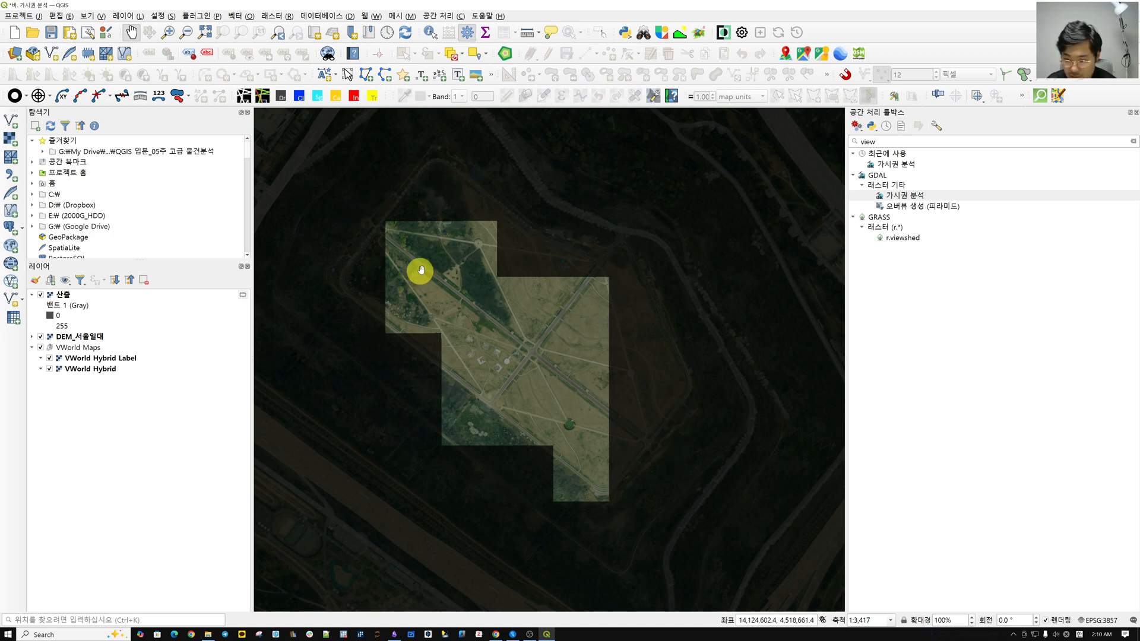
scroll(657, 353, "down", 2)
scroll(590, 309, "up", 2)
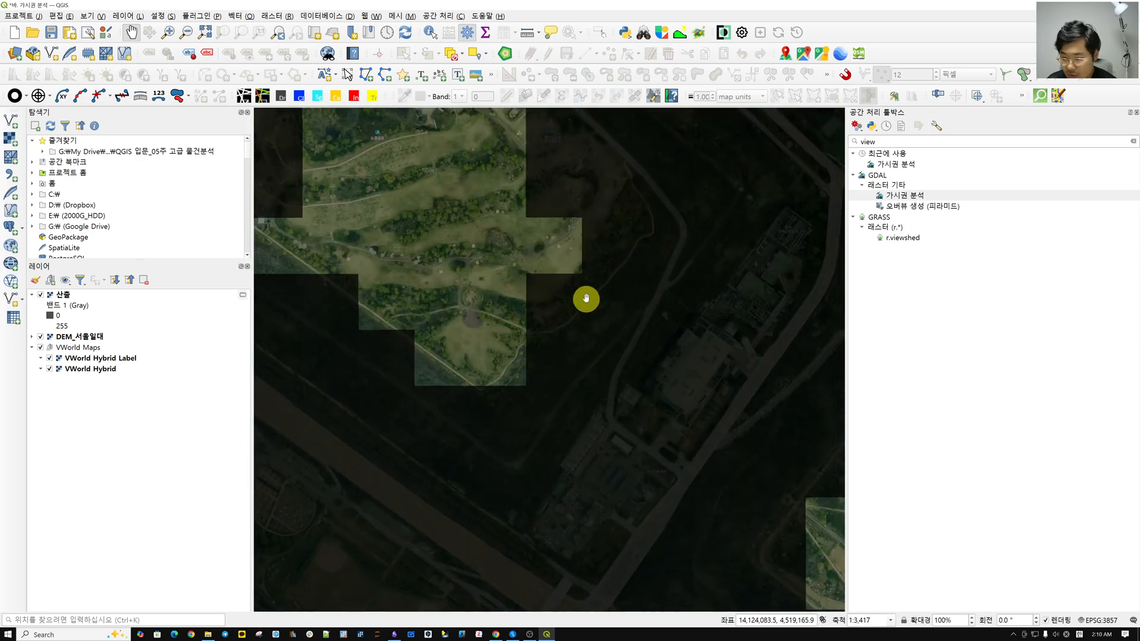
left_click_drag(557, 237, 618, 324)
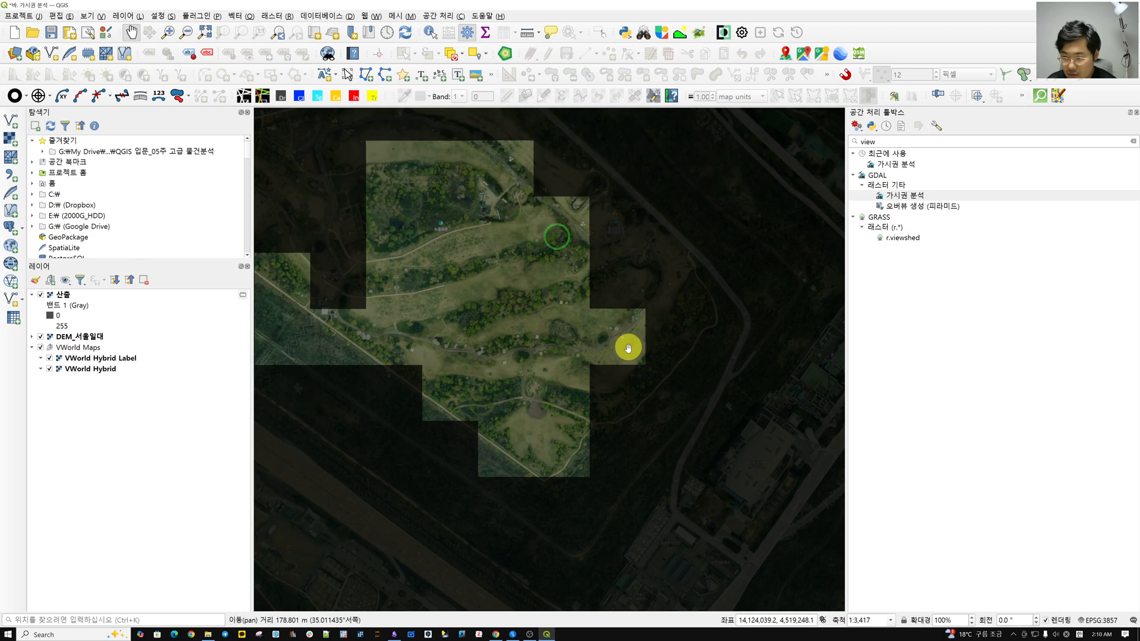
scroll(635, 360, "down", 4)
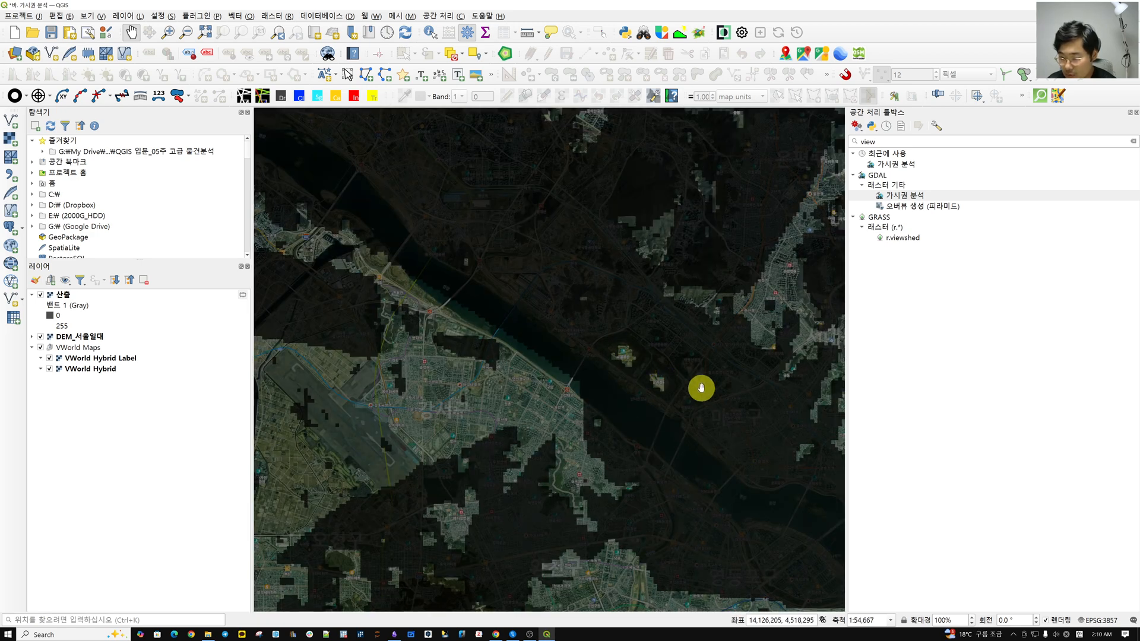
left_click_drag(702, 388, 652, 354)
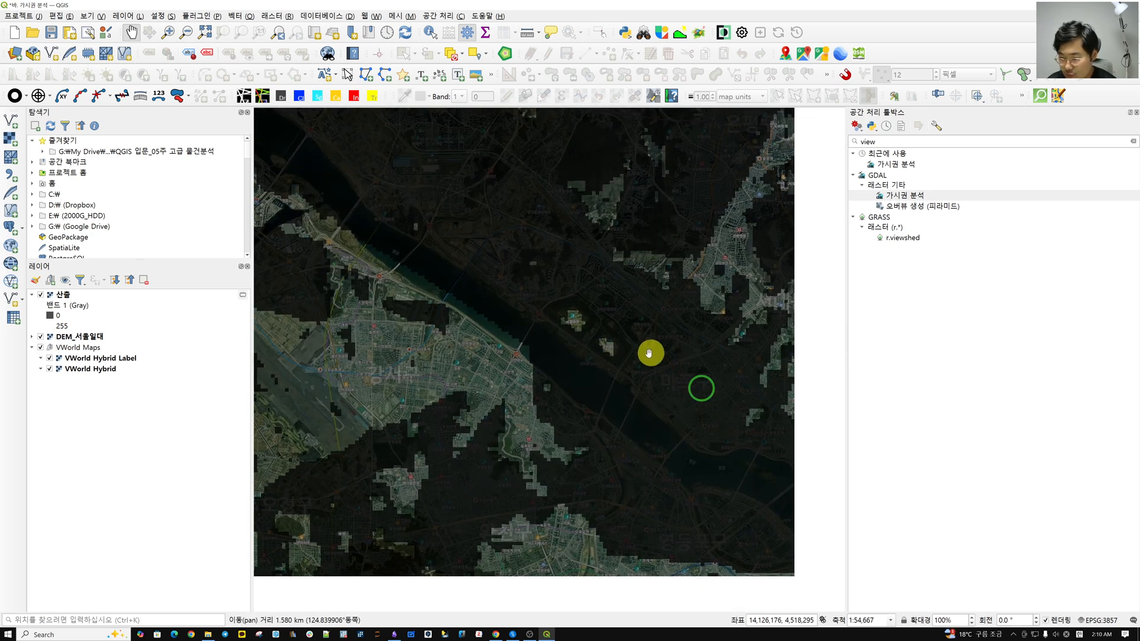
scroll(598, 369, "up", 1)
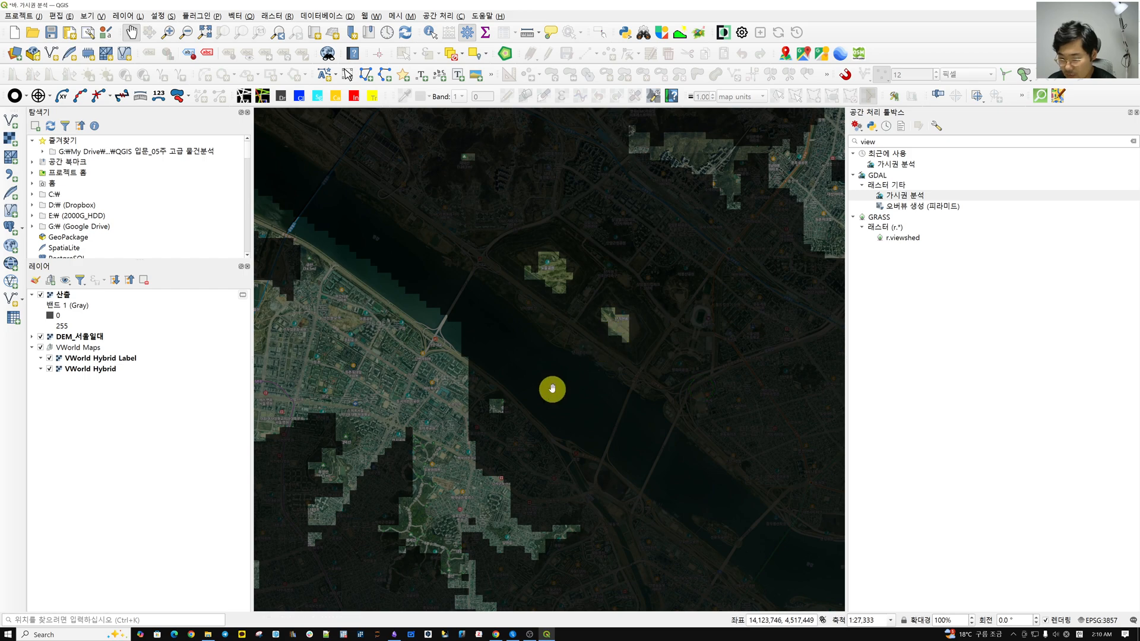
scroll(499, 408, "up", 2)
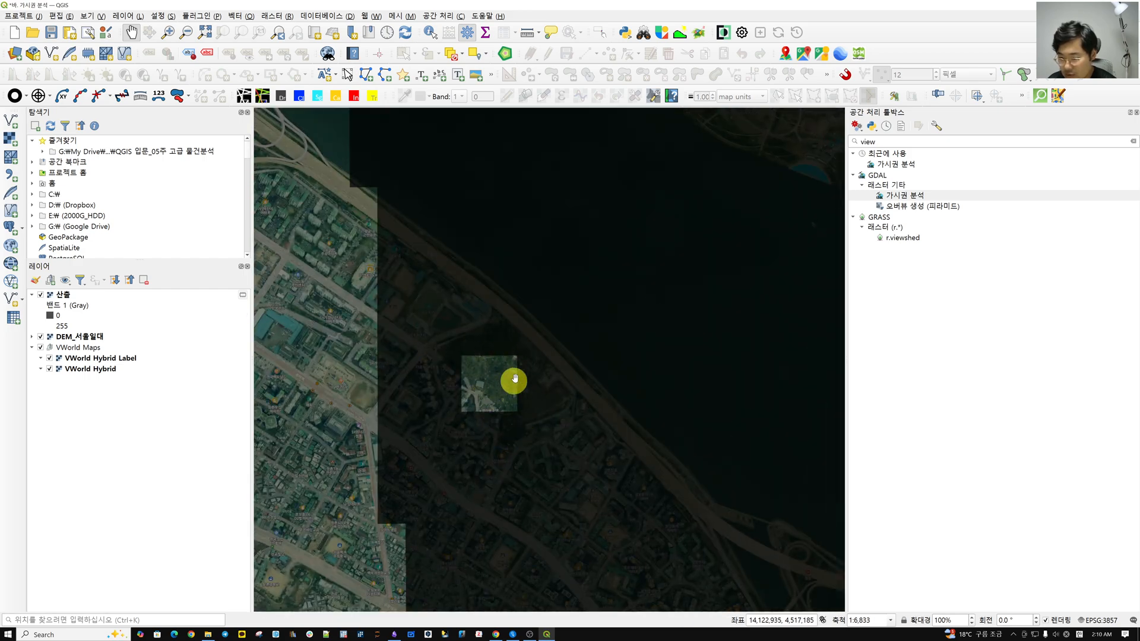
scroll(504, 375, "down", 2)
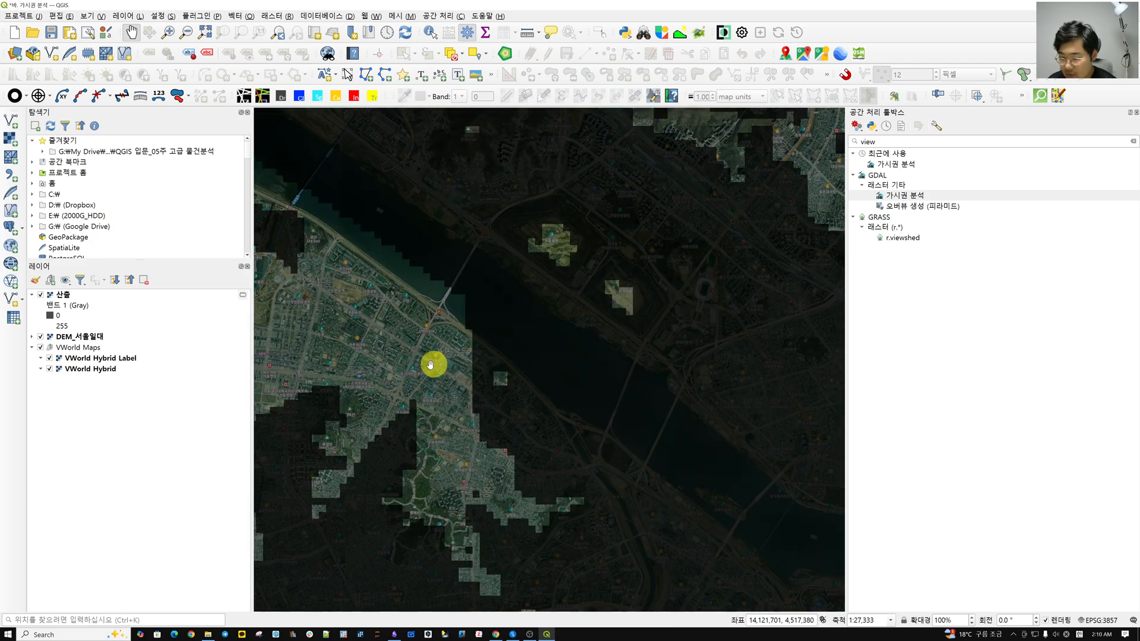
Examine the larger visible areas around 강서구 and the airport, and those farther east along the river.
left_click_drag(465, 463, 624, 451)
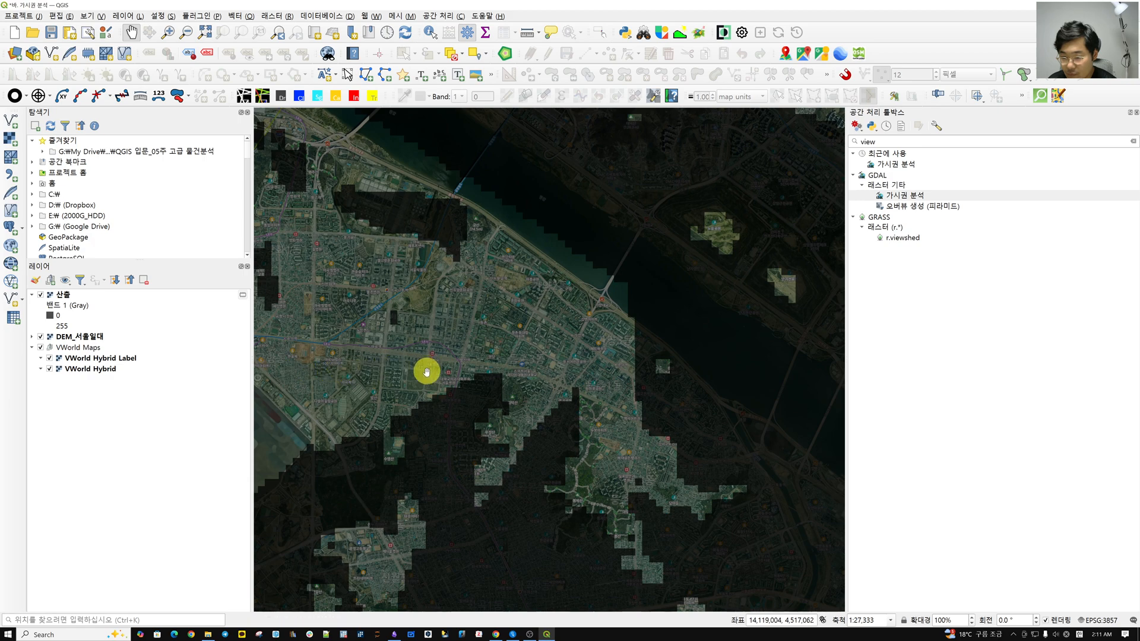
left_click_drag(426, 403, 647, 432)
scroll(504, 402, "up", 1)
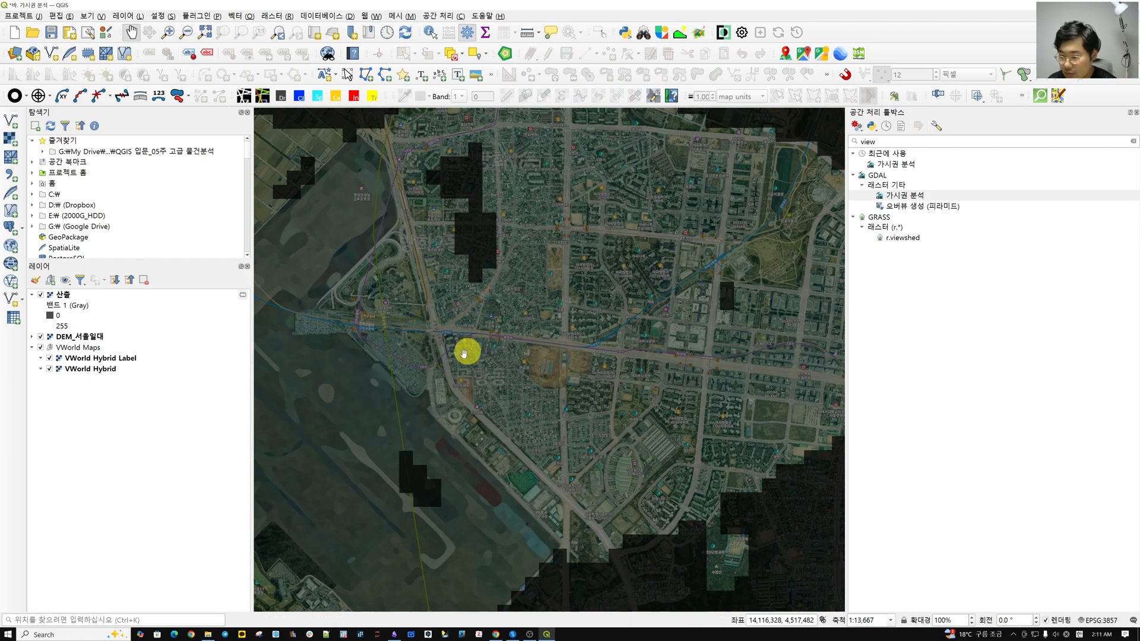
scroll(618, 349, "down", 2)
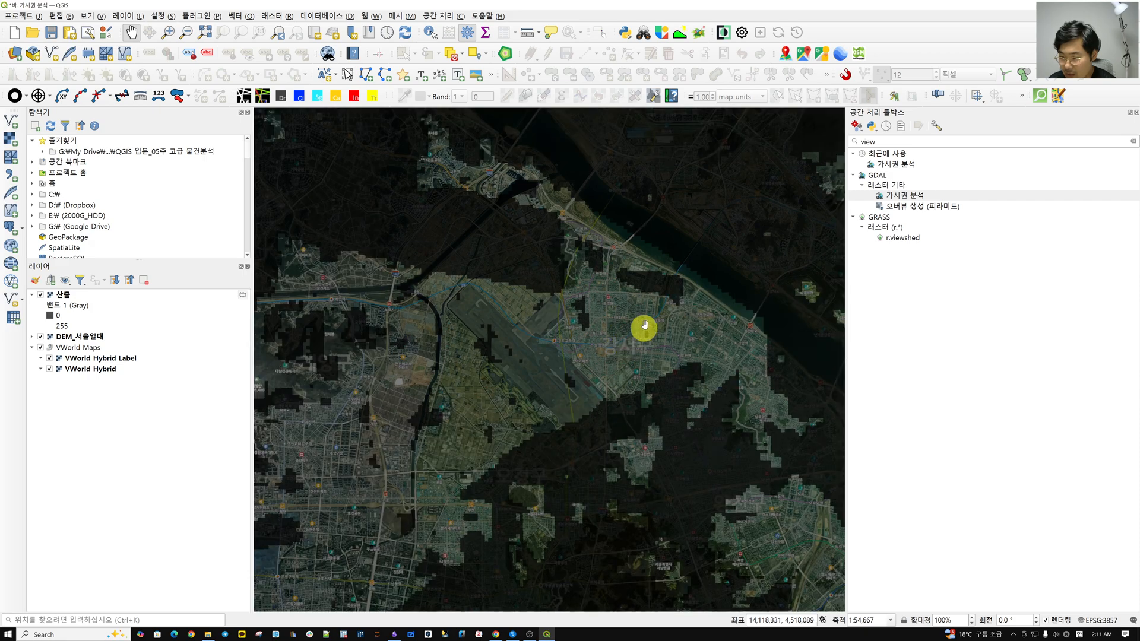
scroll(640, 324, "down", 1)
left_click_drag(681, 351, 472, 414)
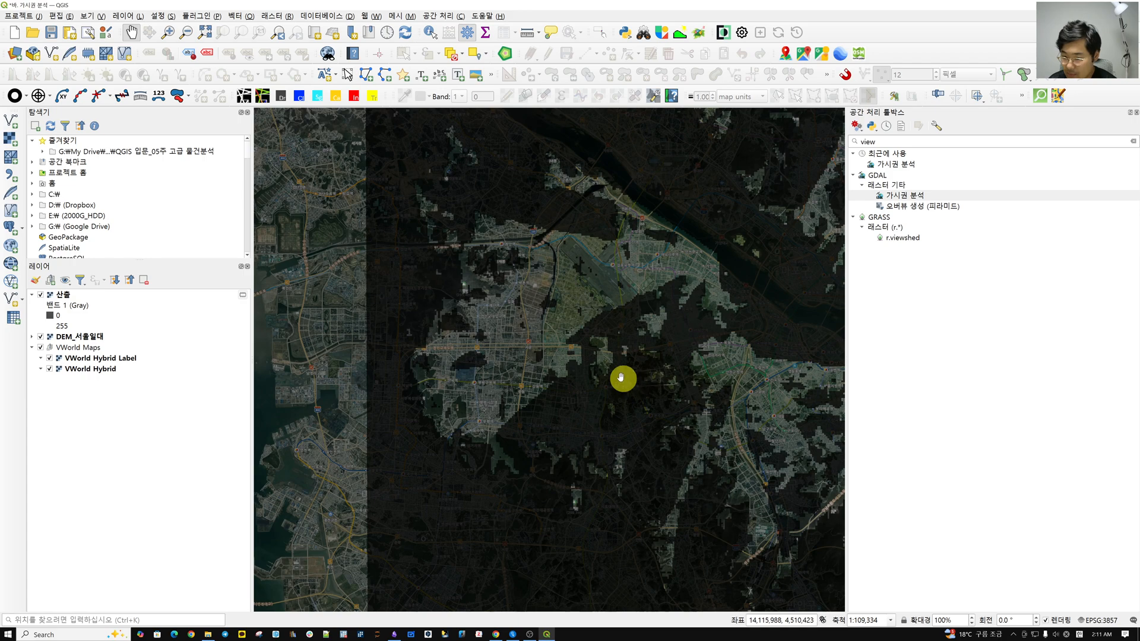
left_click_drag(778, 357, 586, 414)
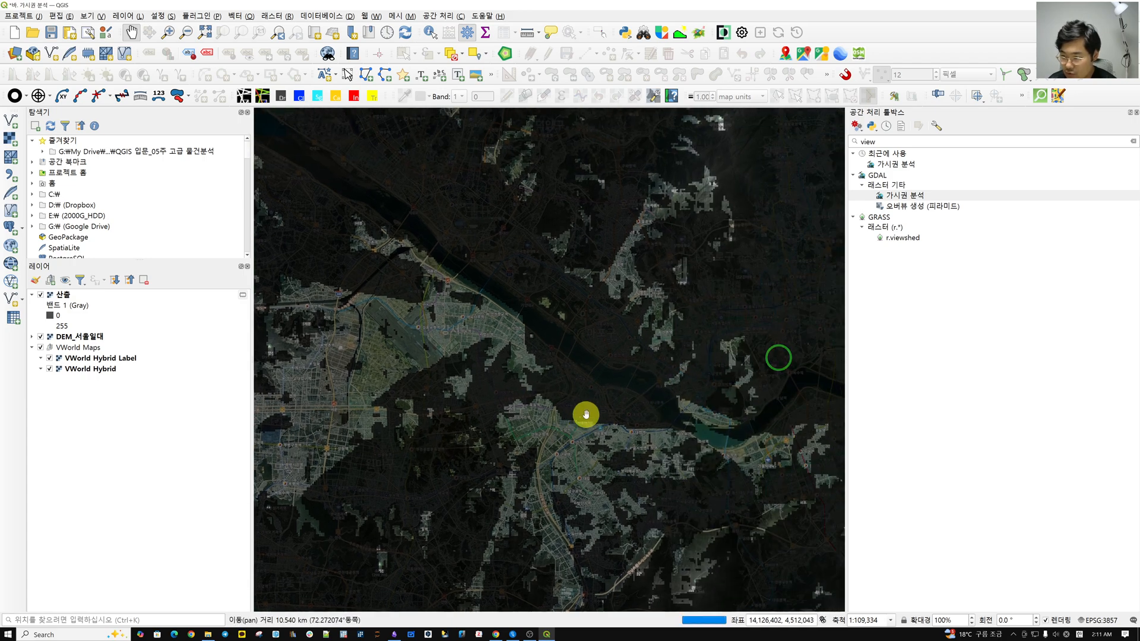
mouse_move(695, 427)
left_mouse_down()
mouse_move(600, 428)
mouse_move(559, 446)
left_mouse_up()
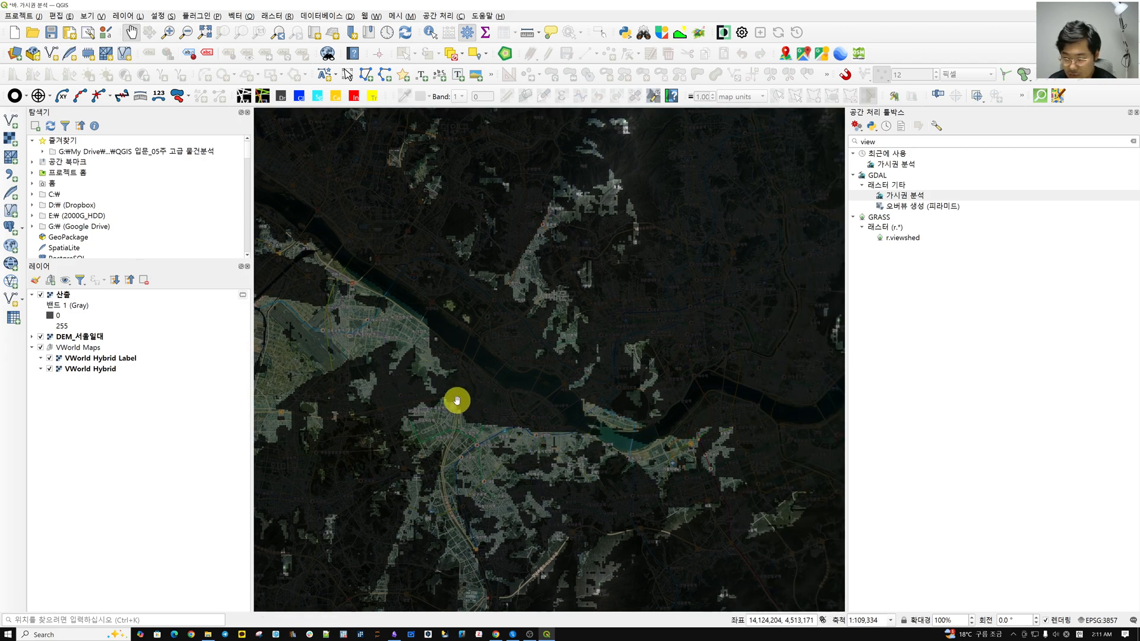
scroll(418, 379, "up", 3)
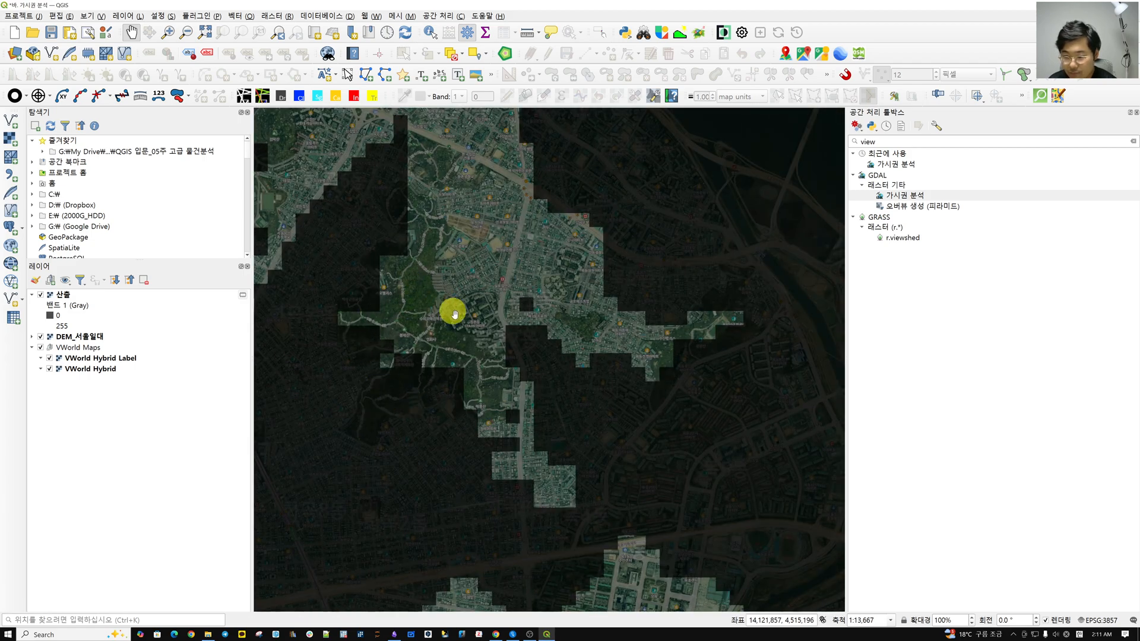
Examine the visible hillside and apartment patches north of the river against the satellite basemap.
scroll(495, 384, "down", 4)
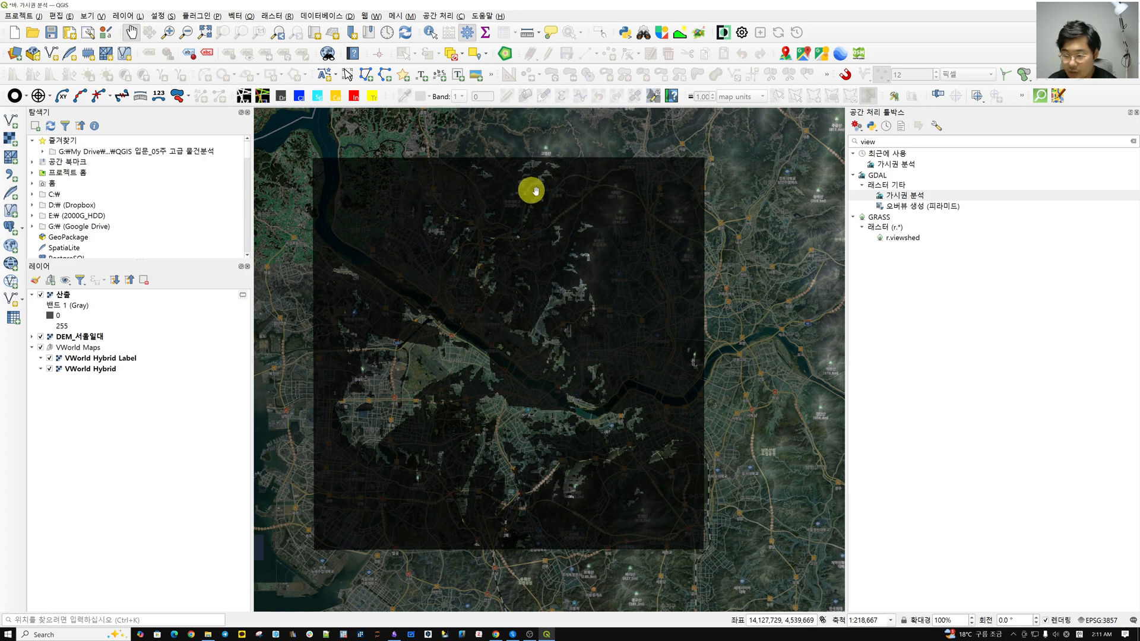
scroll(564, 319, "up", 1)
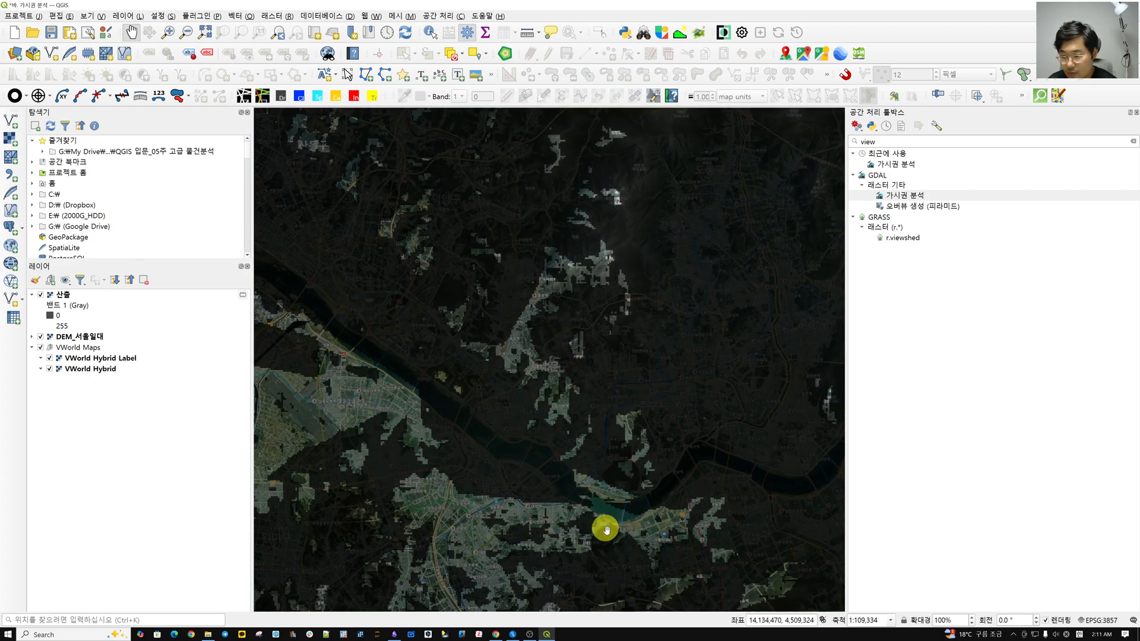
scroll(435, 359, "up", 2)
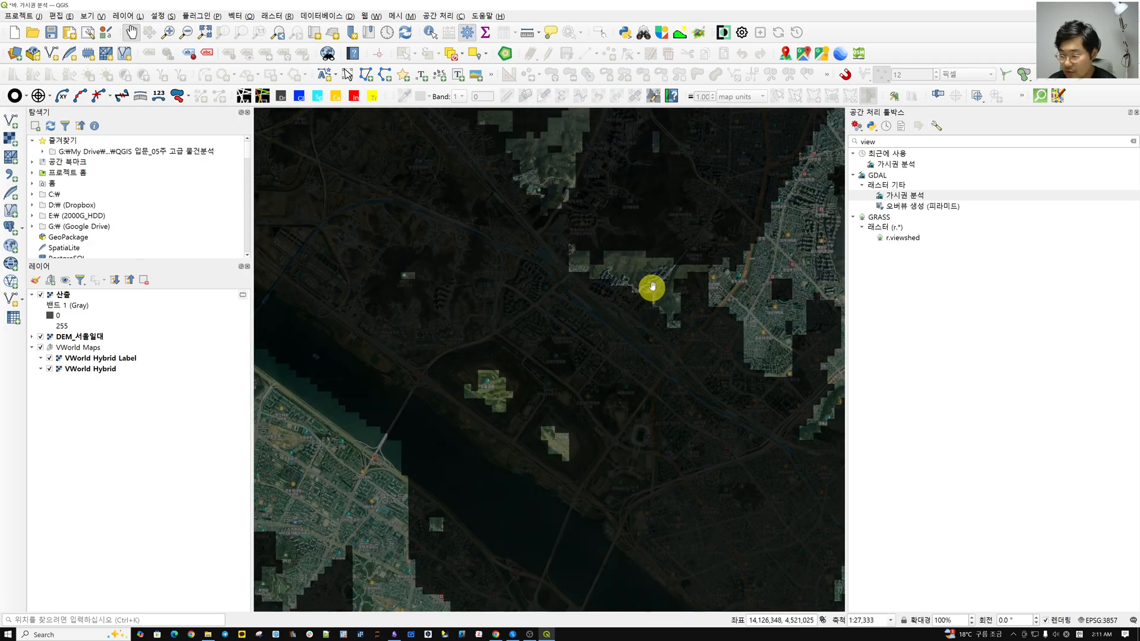
scroll(671, 230, "up", 2)
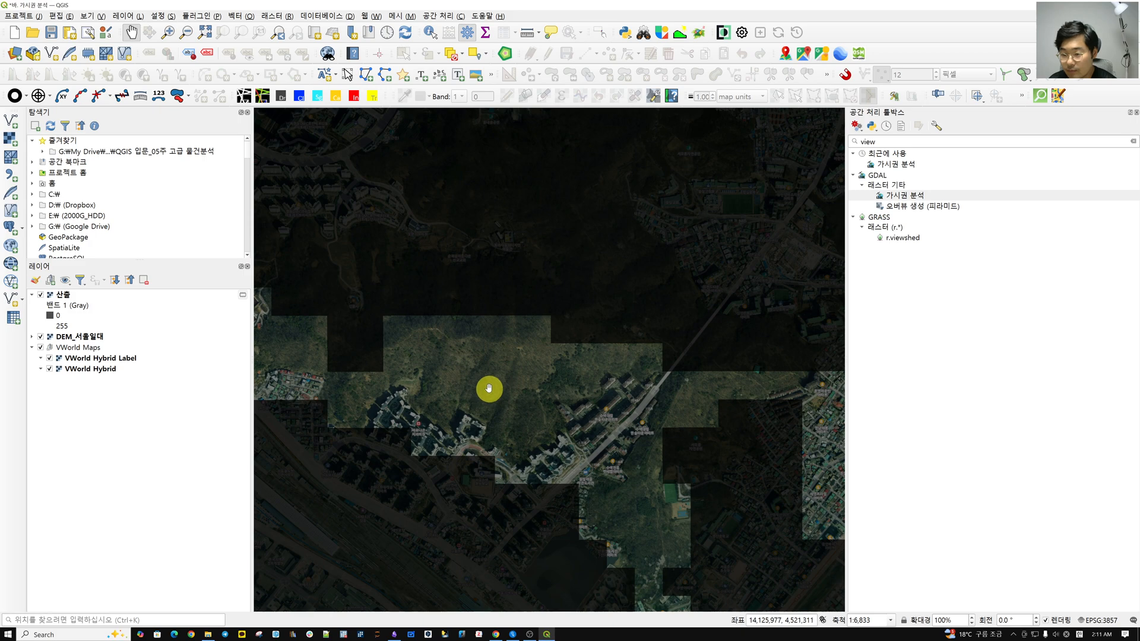
scroll(549, 347, "down", 2)
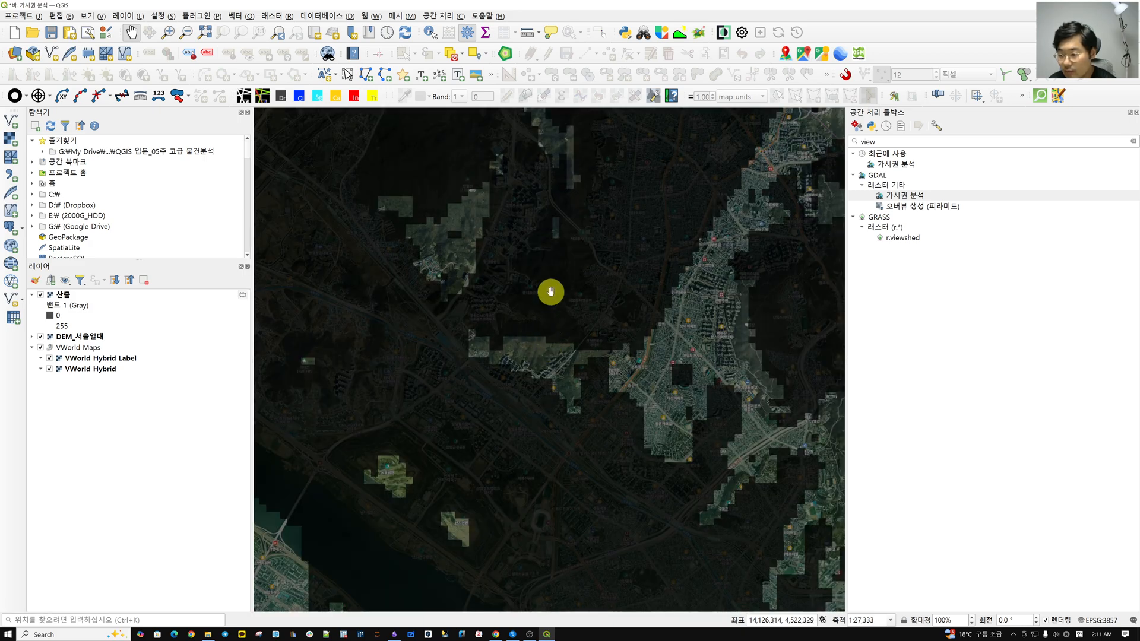
scroll(550, 291, "up", 1)
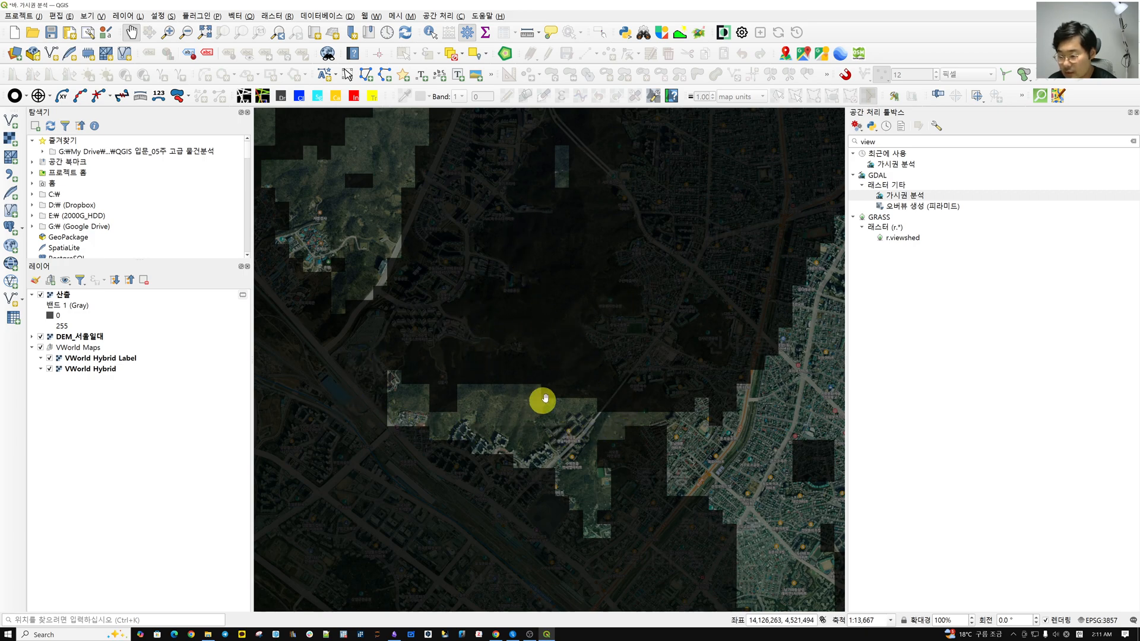
scroll(552, 392, "down", 2)
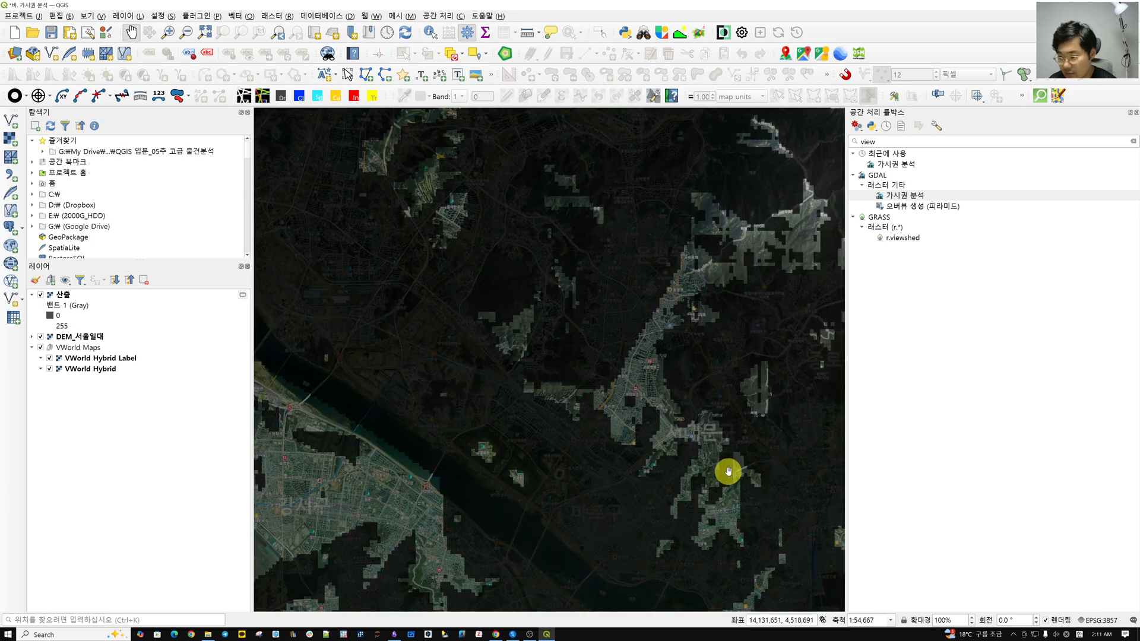
Examine the visible areas southeast along the river, including the riverside apartment district and the bridge crossing beside it.
left_click_drag(741, 475, 613, 503)
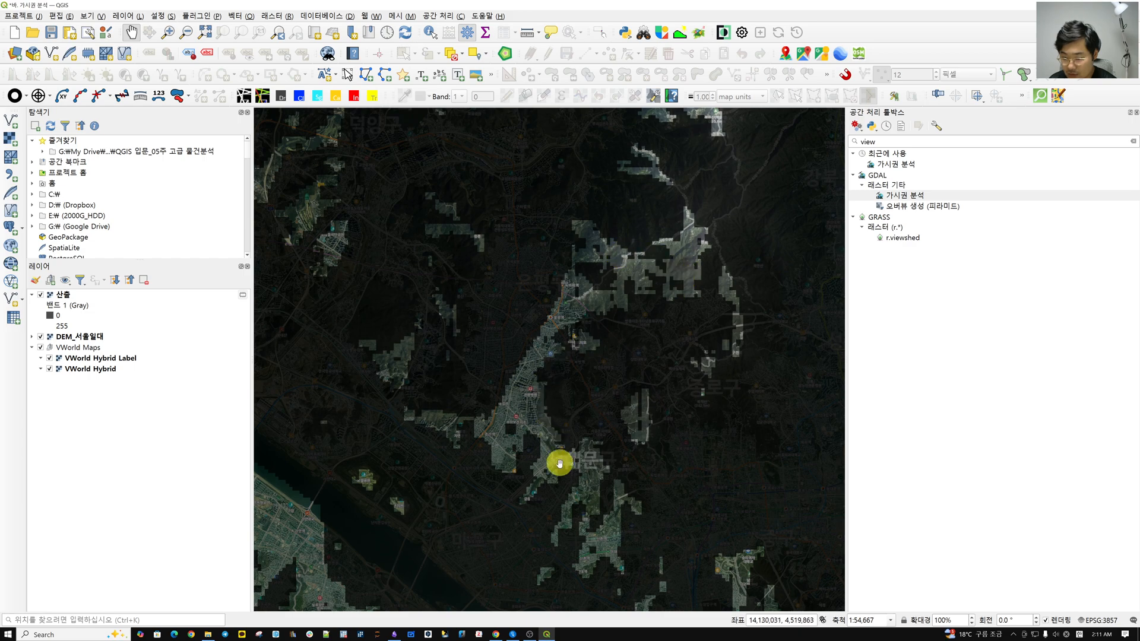
left_click_drag(742, 544, 624, 336)
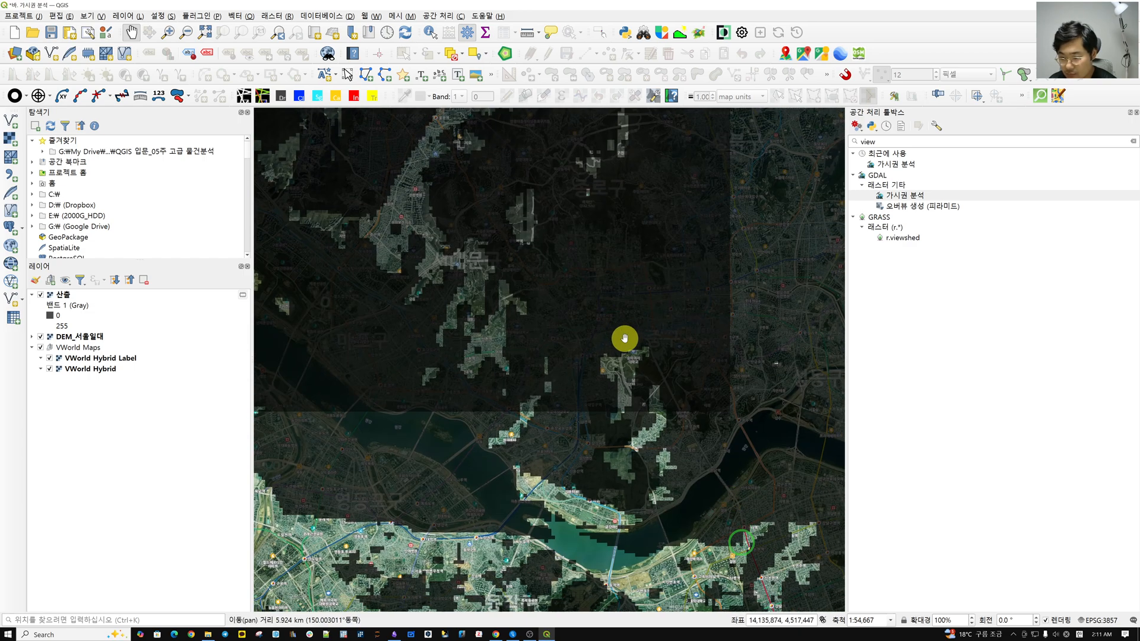
left_click_drag(563, 500, 582, 402)
scroll(614, 440, "up", 2)
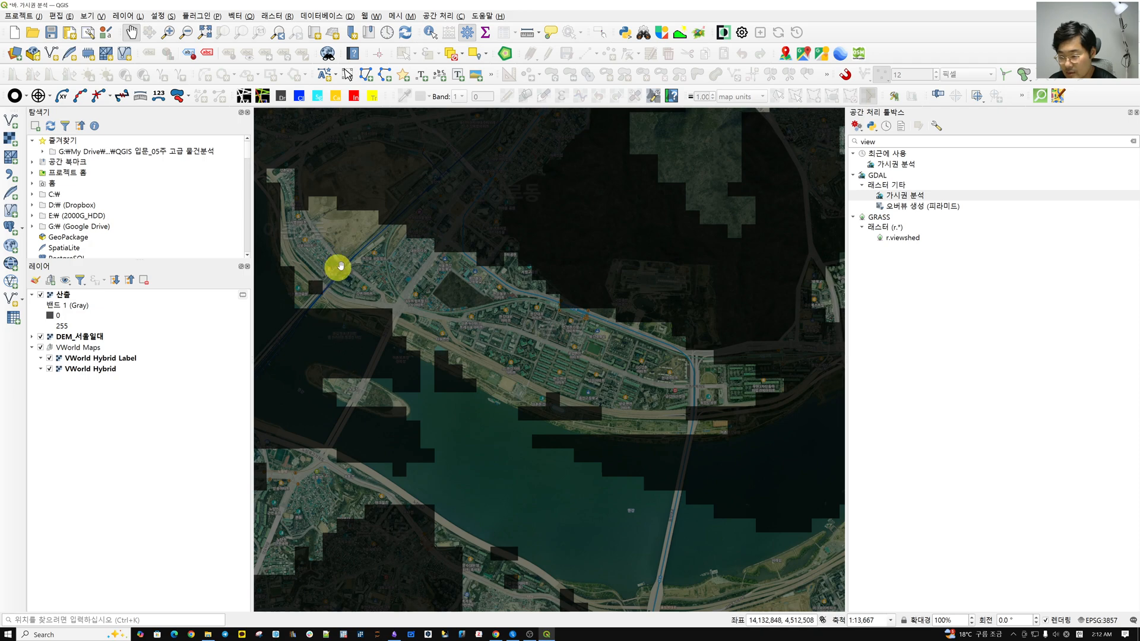
scroll(727, 342, "down", 1)
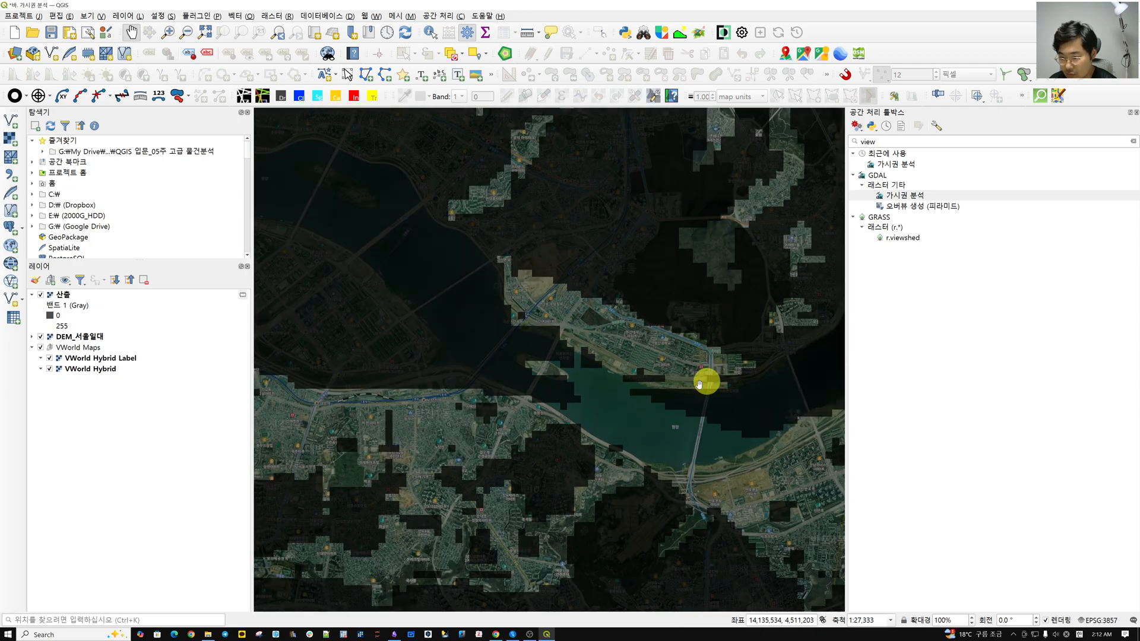
scroll(545, 371, "down", 1)
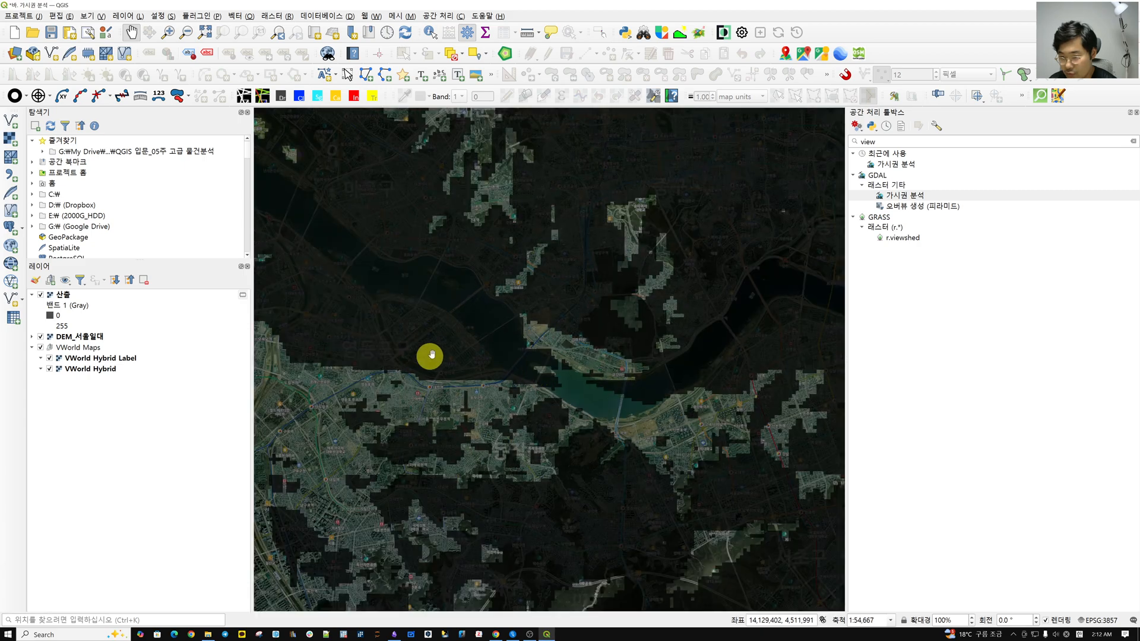
Examine the hidden river island district and the two isolated visible hilltops on the north bank.
left_click_drag(474, 331, 608, 502)
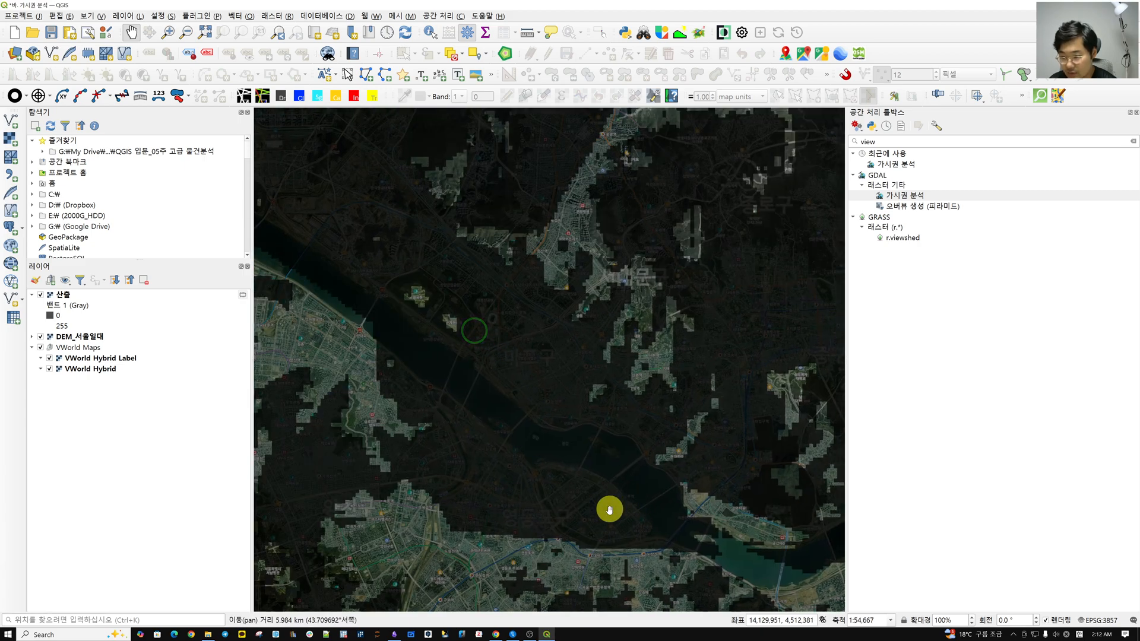
scroll(501, 363, "up", 2)
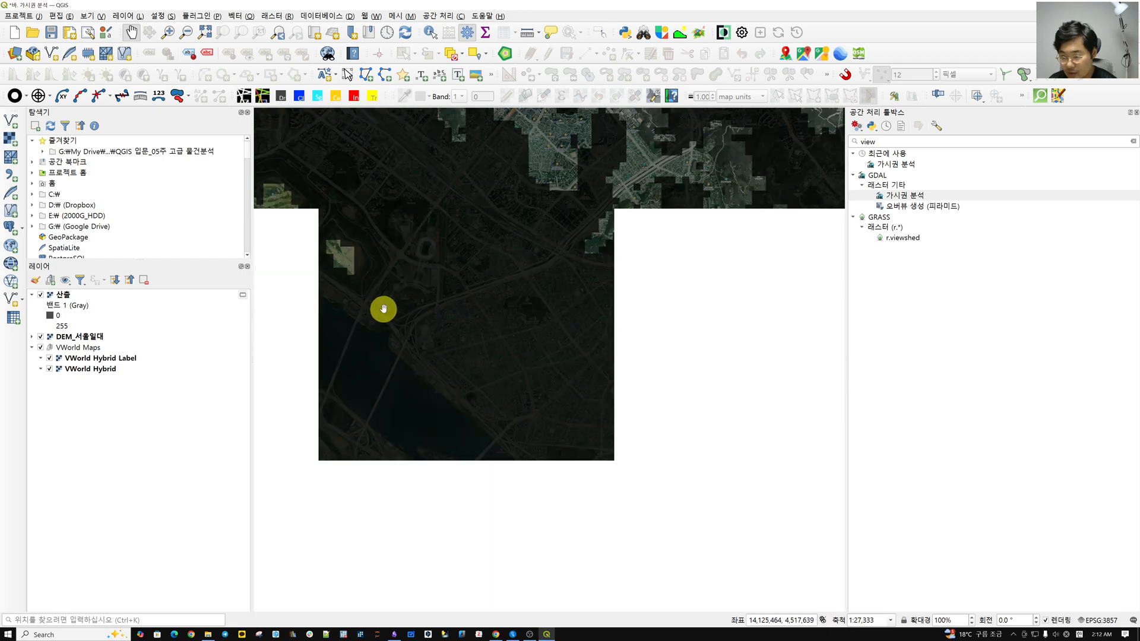
scroll(360, 289, "down", 2)
scroll(484, 457, "up", 2)
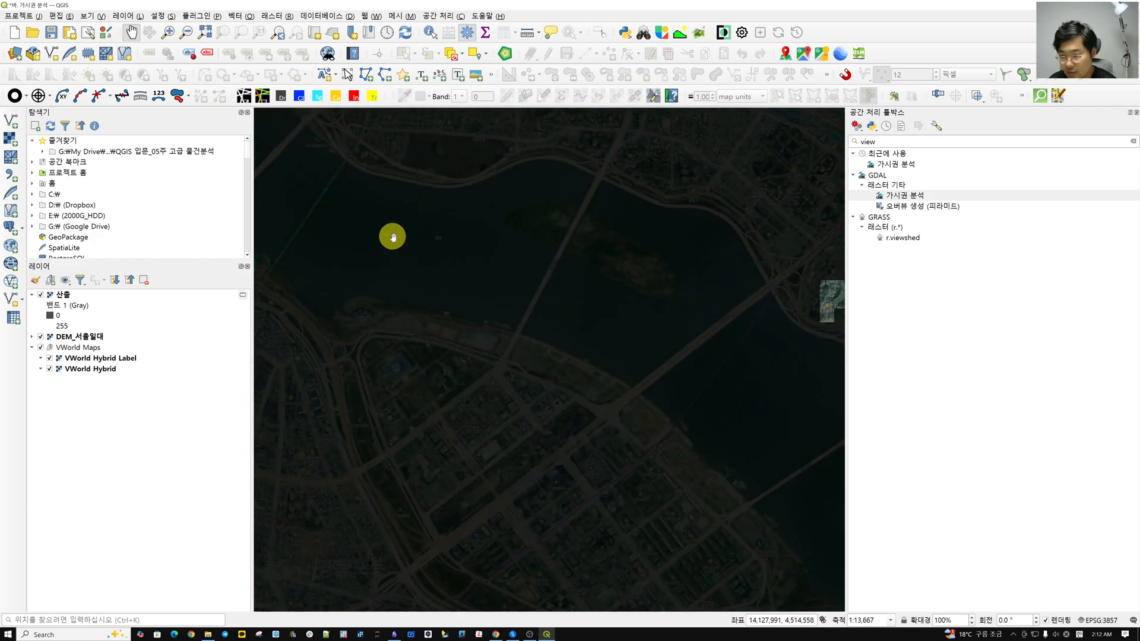
left_click_drag(393, 237, 757, 561)
left_click_drag(574, 326, 608, 516)
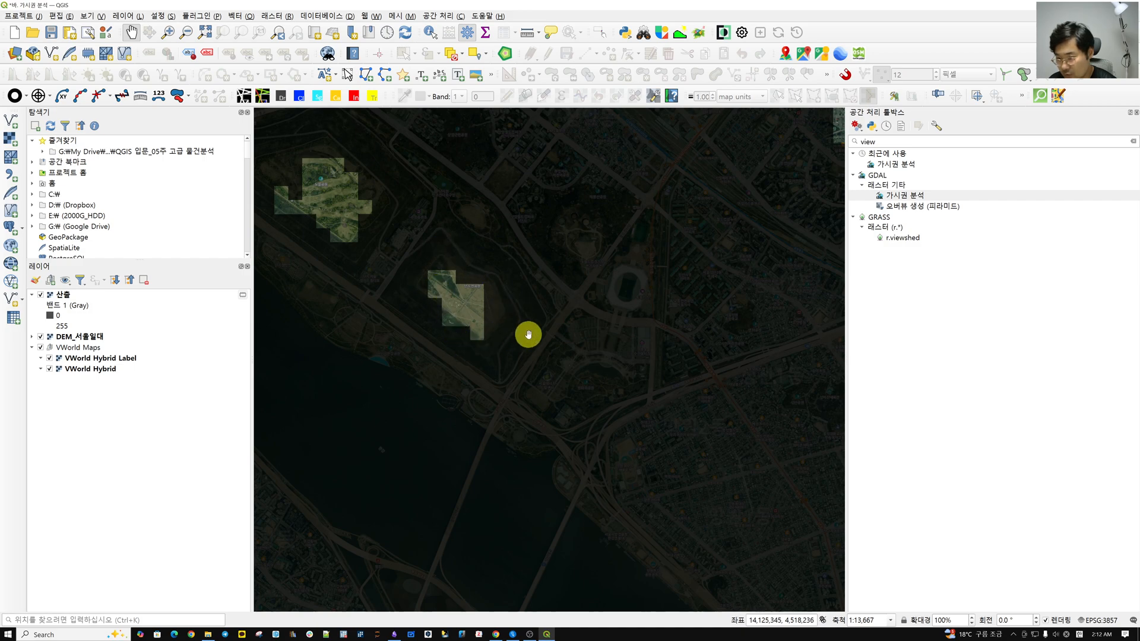
scroll(546, 380, "down", 3)
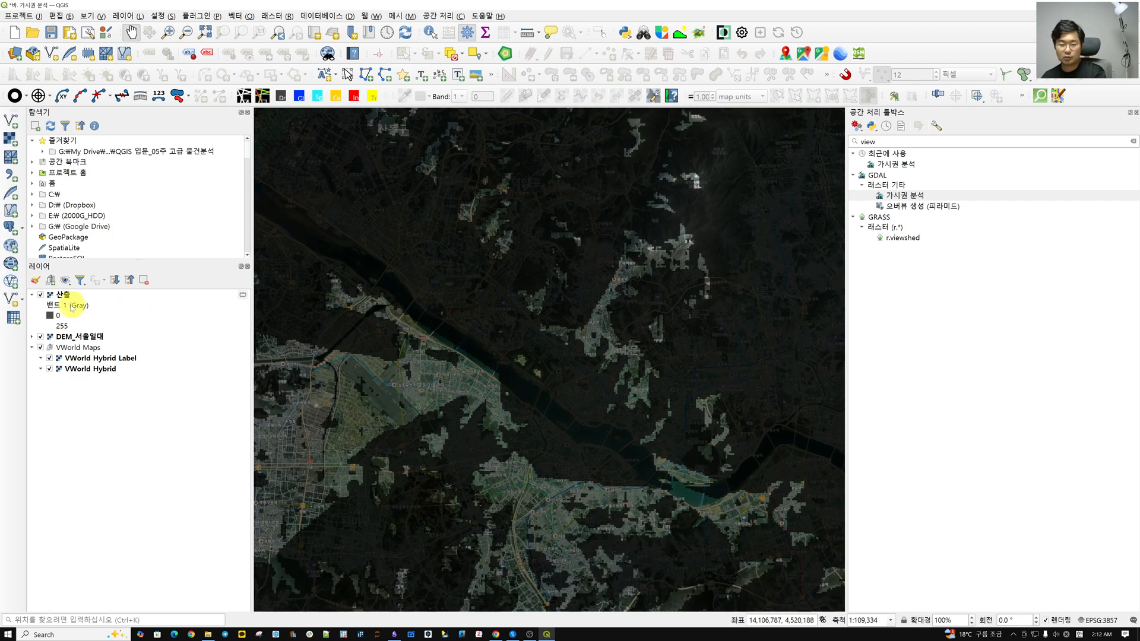
Hide the 산출 layer and start a new 가시권 분석 on DEM_서울일대 with the observer placed on the rocky mountain summit.
left_click(41, 295)
left_click(74, 336)
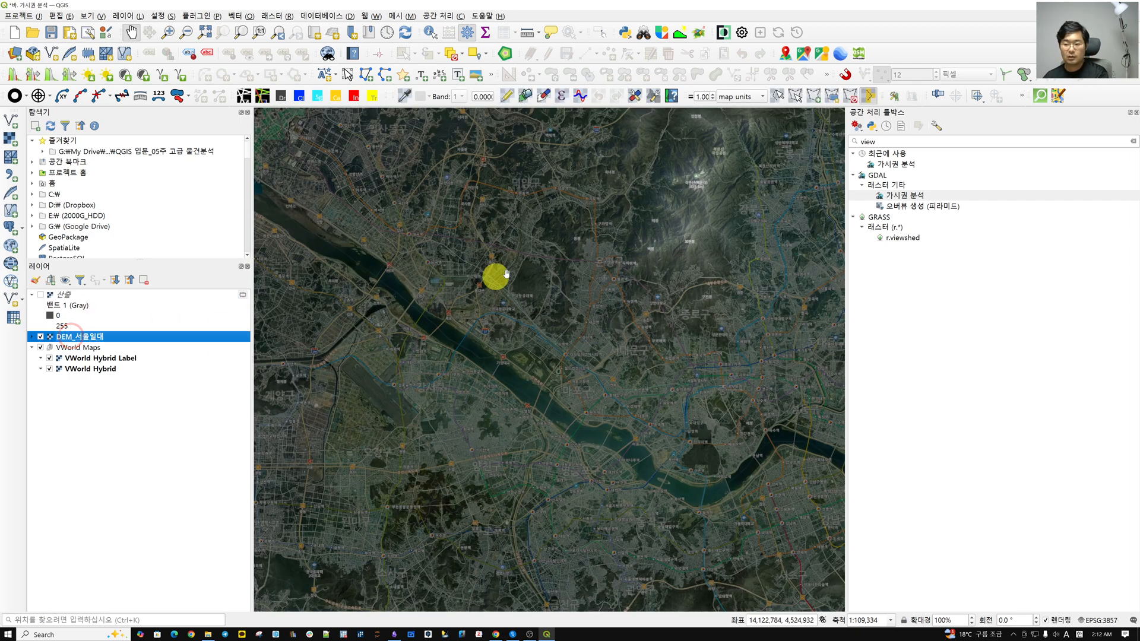
scroll(755, 139, "up", 1)
scroll(731, 158, "up", 1)
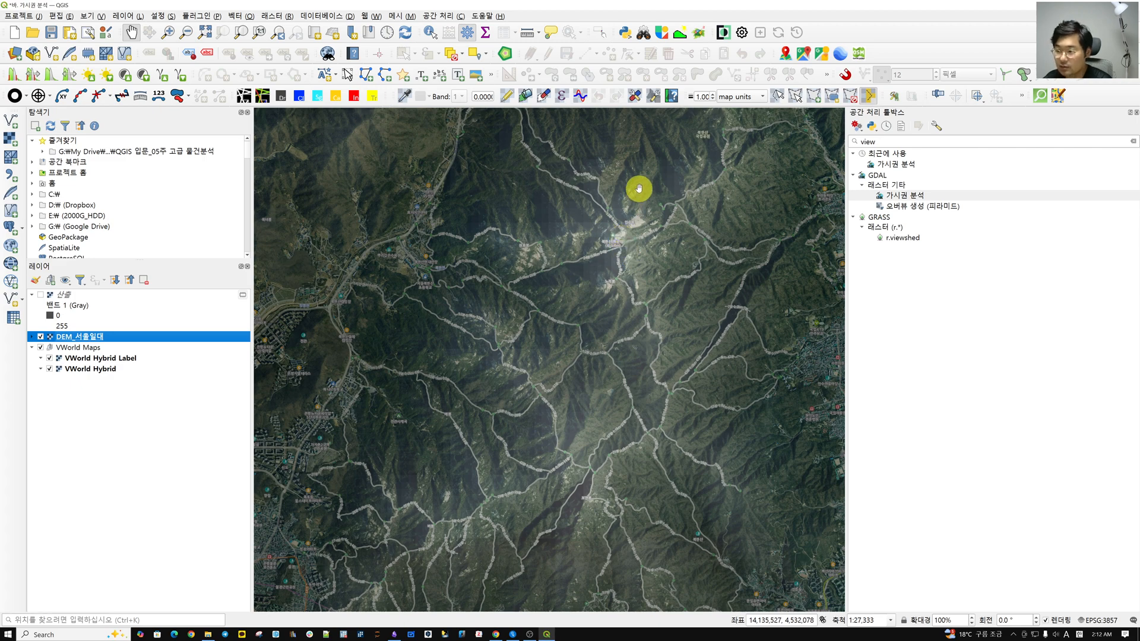
scroll(638, 189, "up", 2)
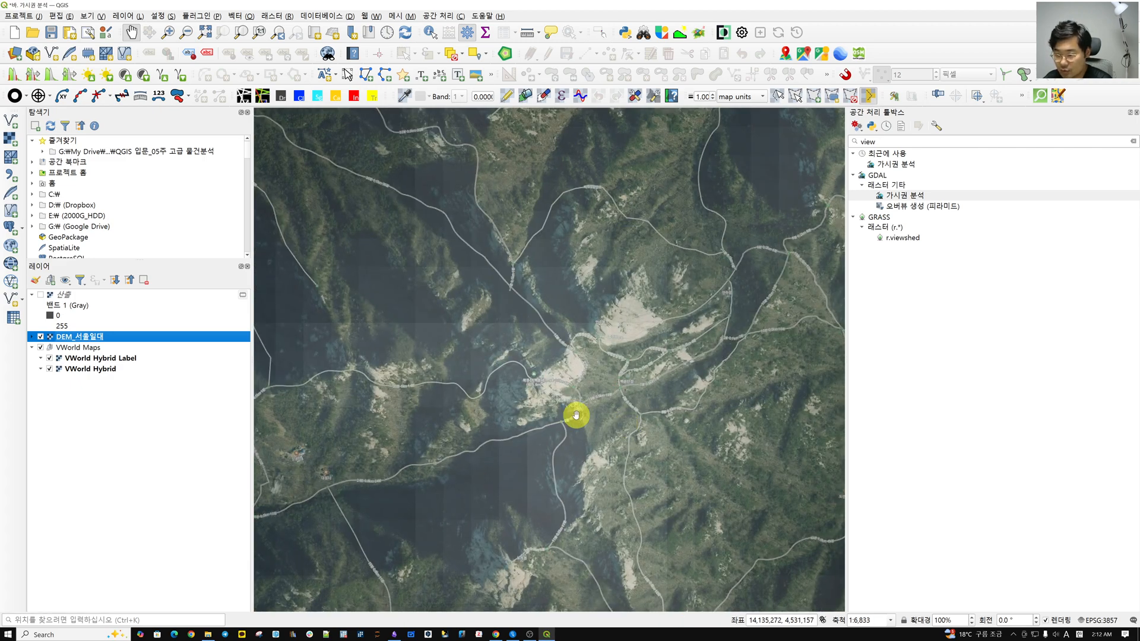
double_click(930, 197)
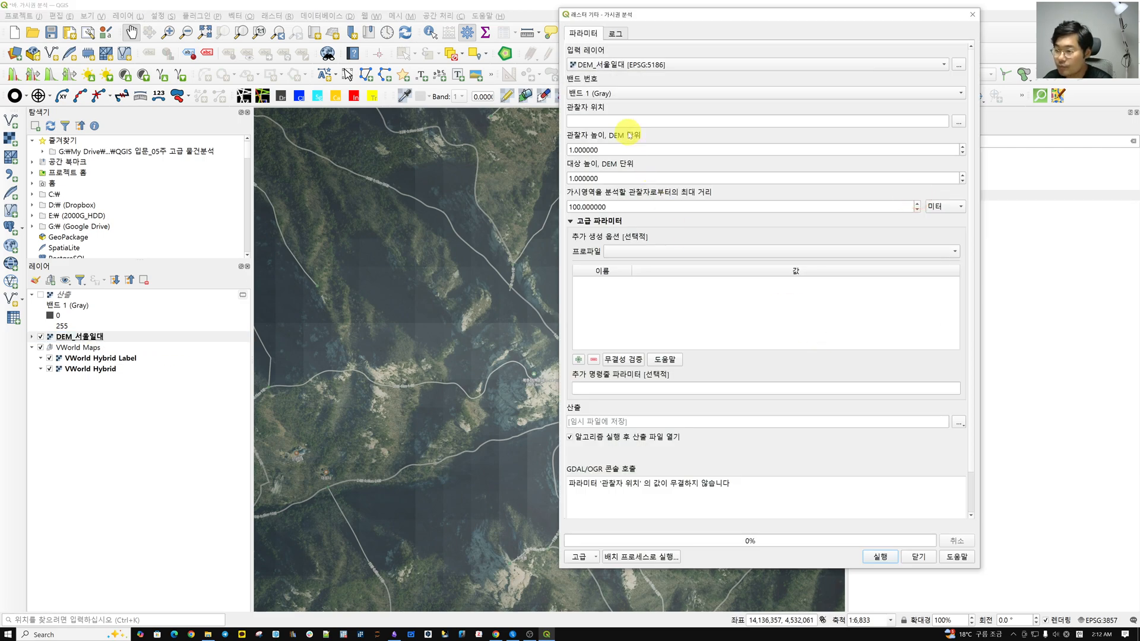
left_click(958, 121)
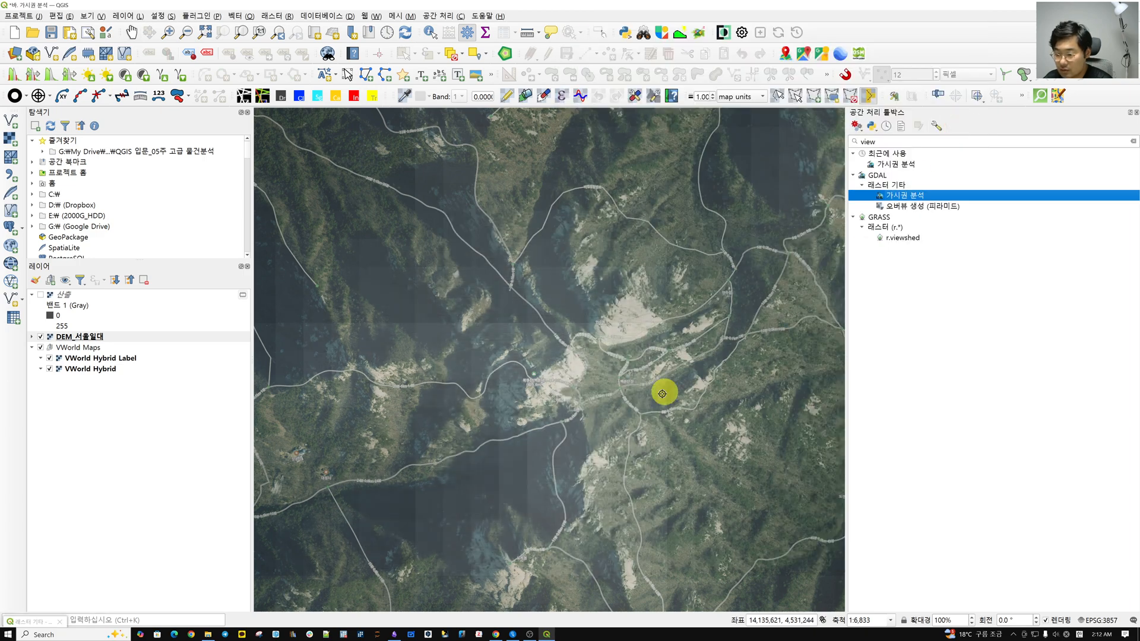
left_click(535, 376)
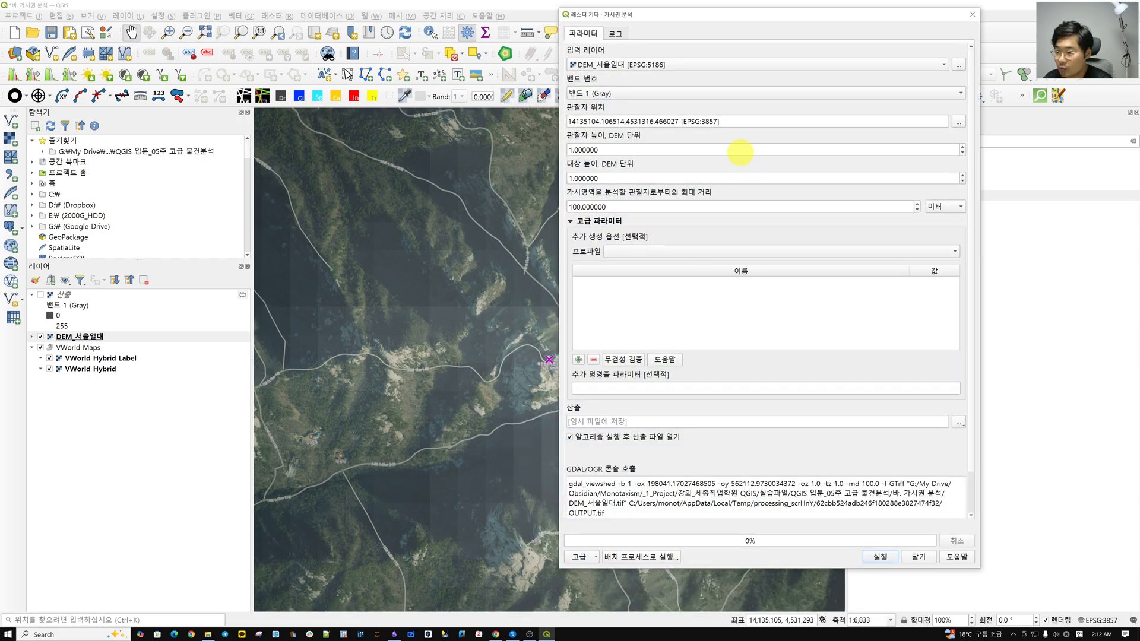
Set the observer height to 1.5 and the maximum distance to 30 kilometres, run the viewshed analysis and close its dialog.
left_click_drag(739, 152, 509, 149)
type("1")
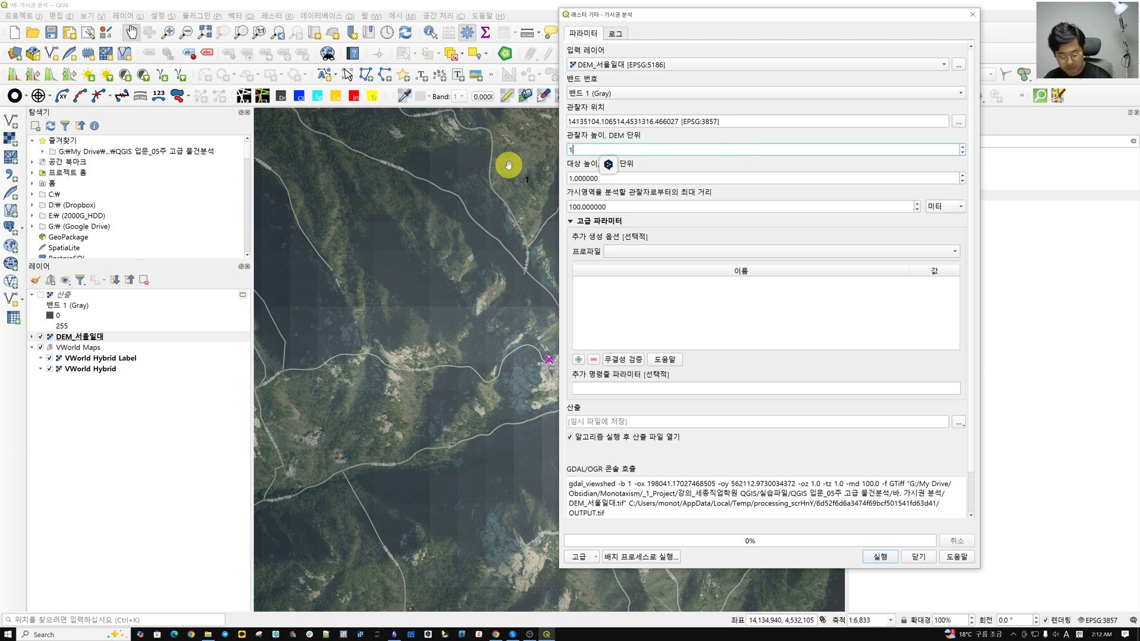
type(".5")
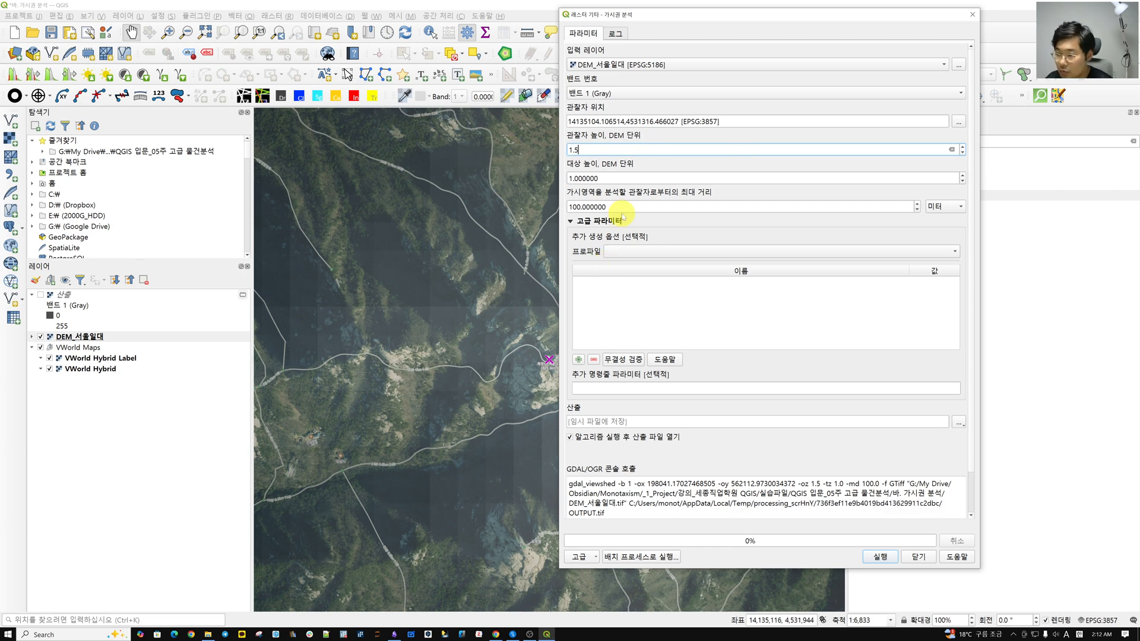
double_click(626, 207)
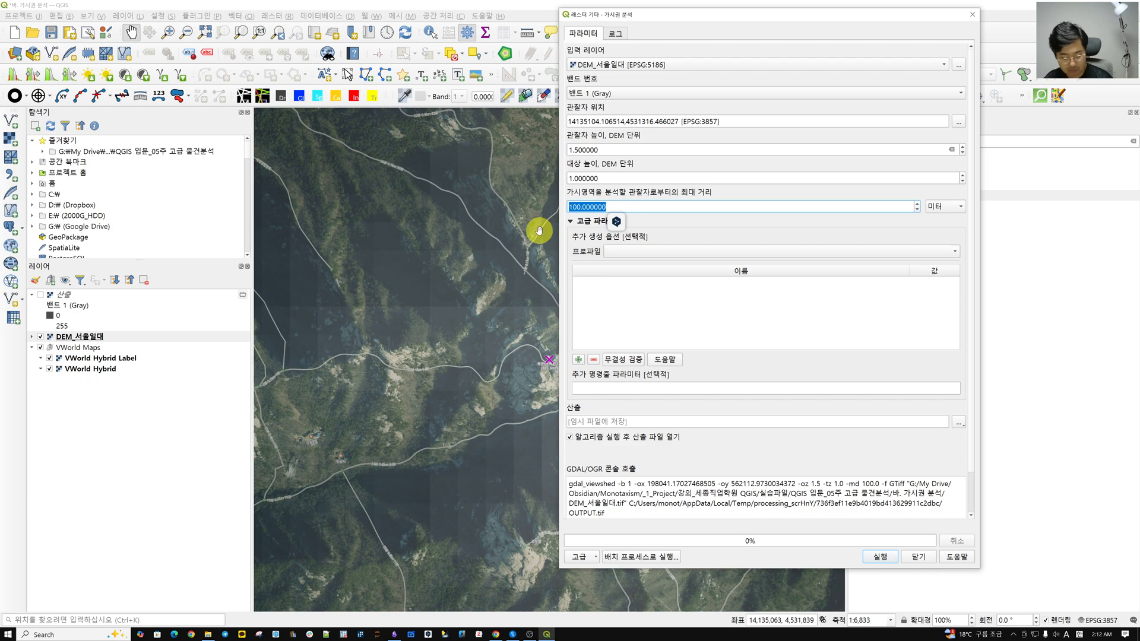
type("30")
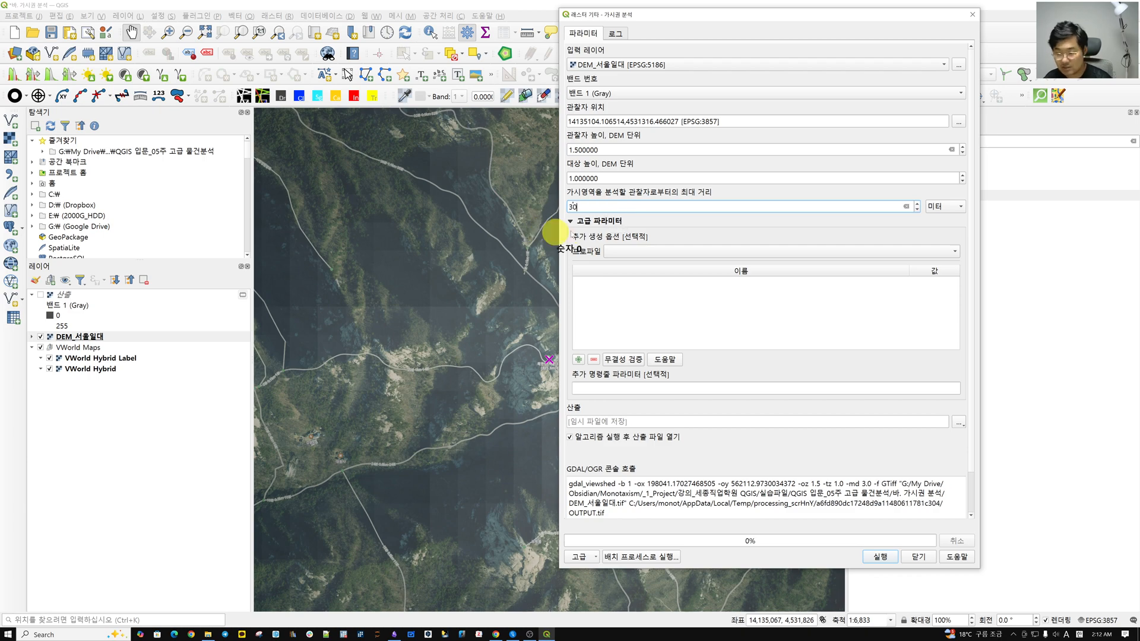
left_click(945, 206)
left_click(946, 219)
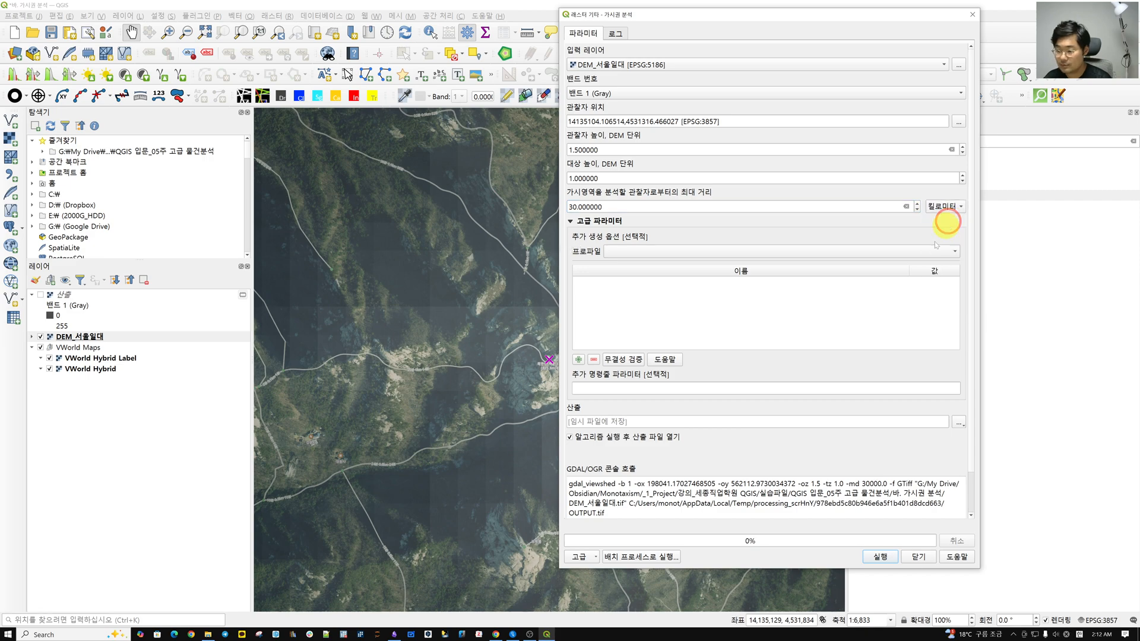
left_click(882, 557)
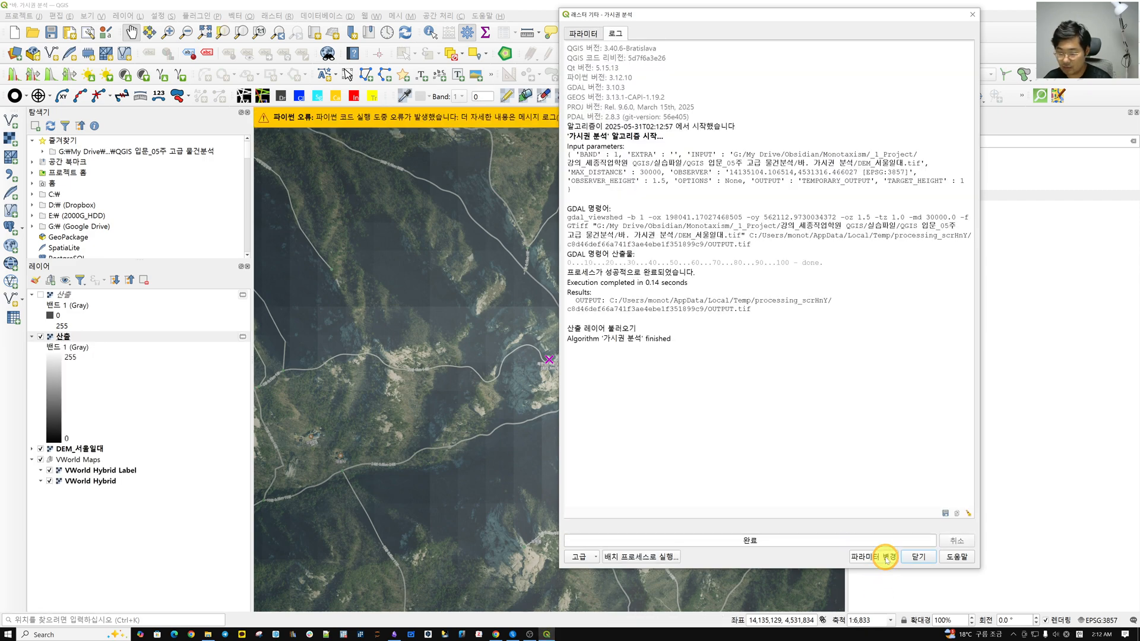
left_click(915, 559)
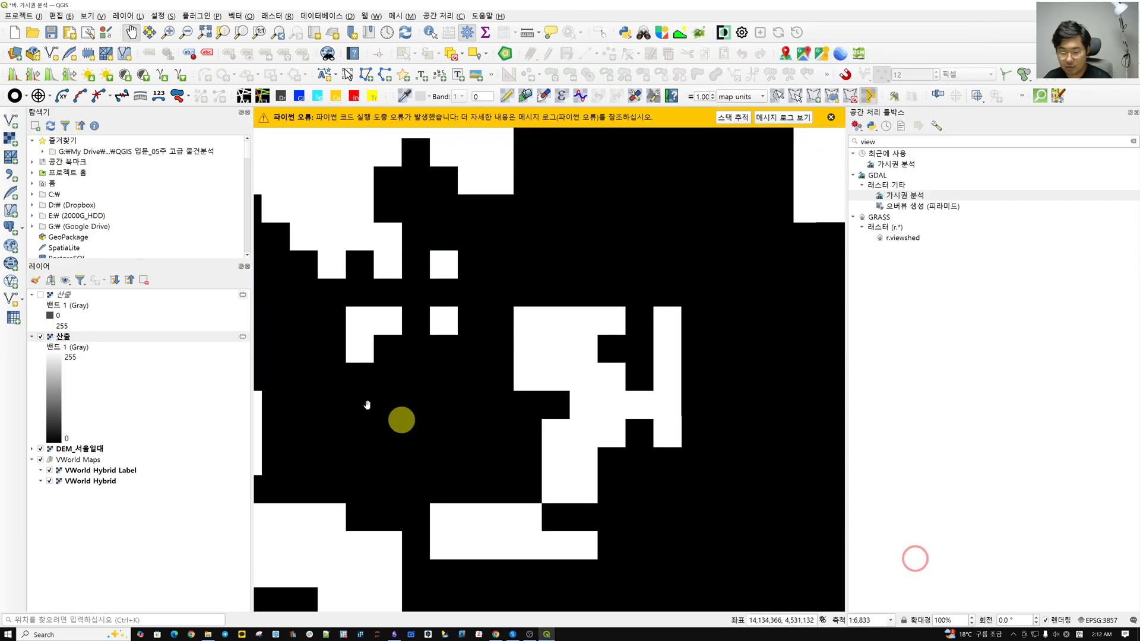
Copy the hidden 산출 layer's style onto the new 산출 layer and show its whole viewshed extent.
right_click(63, 295)
mouse_move(190, 528)
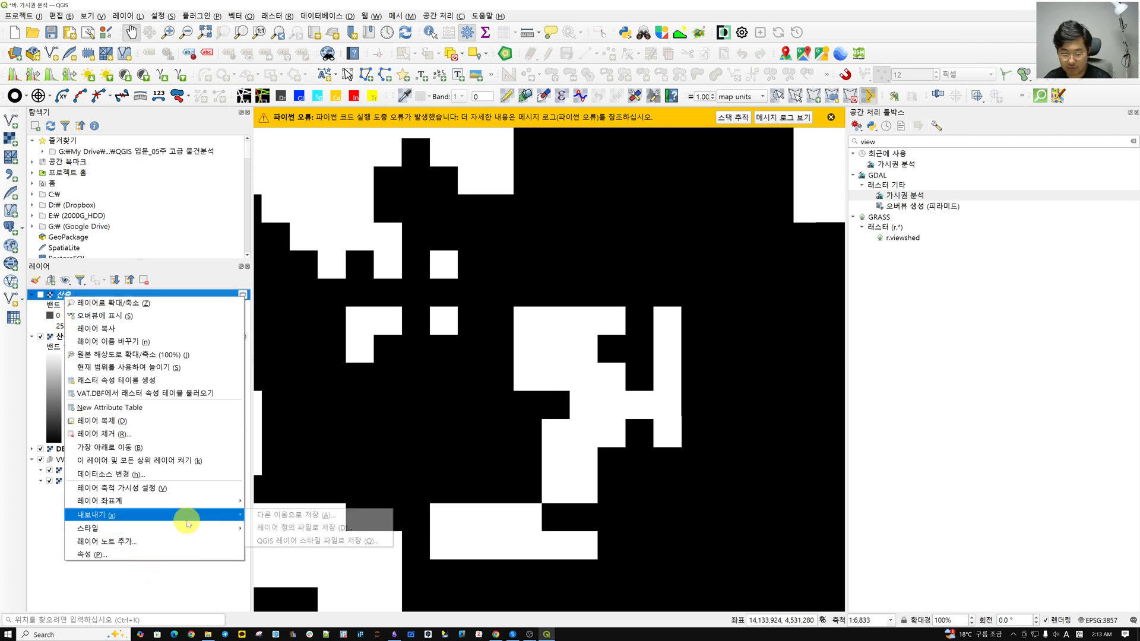
mouse_move(303, 530)
left_click(415, 518)
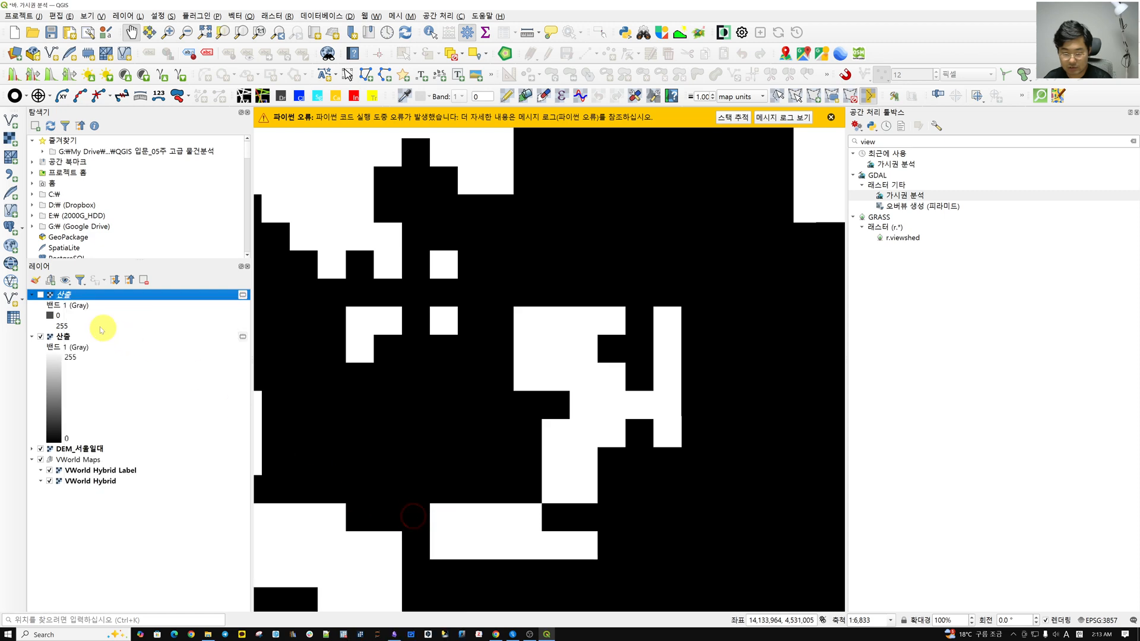
left_click(69, 335)
right_click(69, 335)
mouse_move(178, 539)
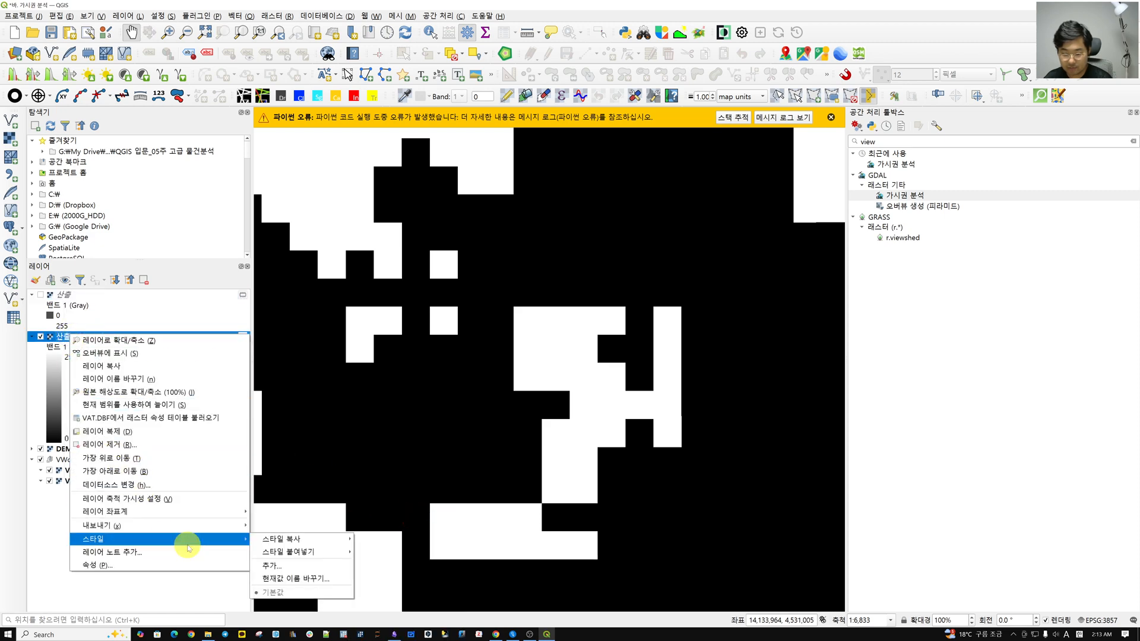
mouse_move(297, 551)
left_click(418, 521)
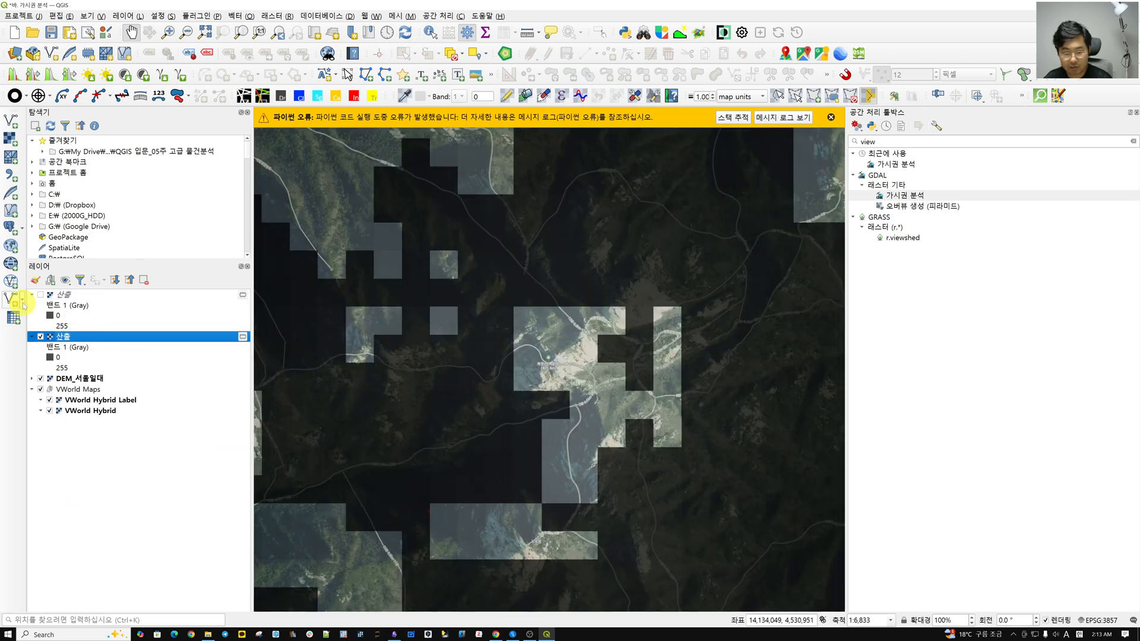
scroll(540, 404, "down", 5)
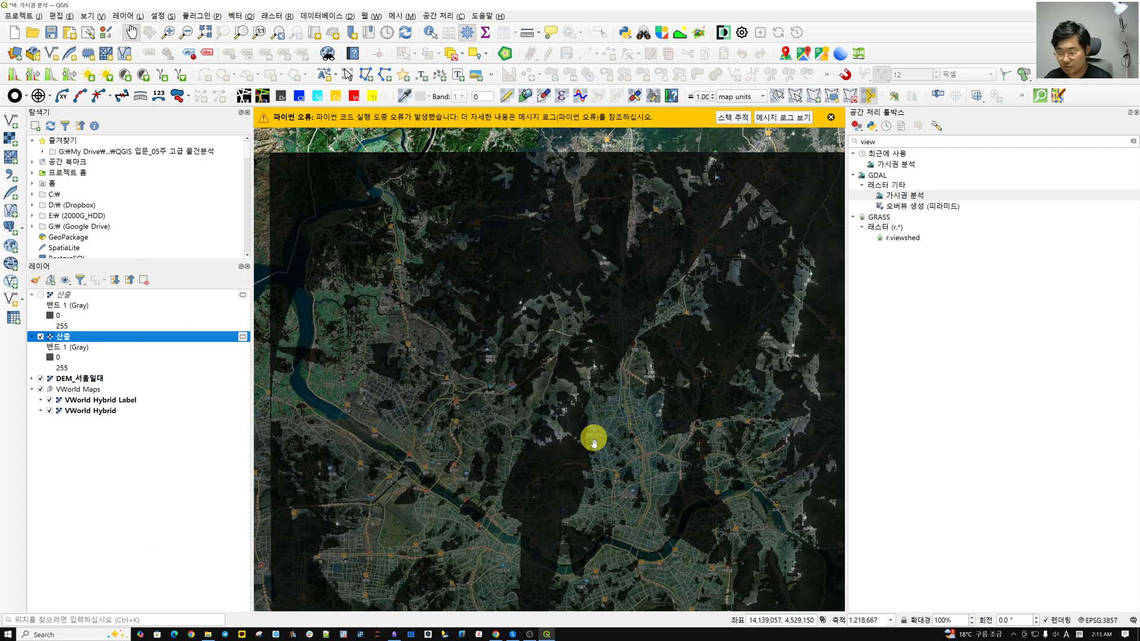
Examine the summit viewshed across its full extent, the mountains around the summit and the city districts along the river.
scroll(593, 440, "down", 1)
left_click_drag(623, 495, 622, 485)
right_click(612, 443)
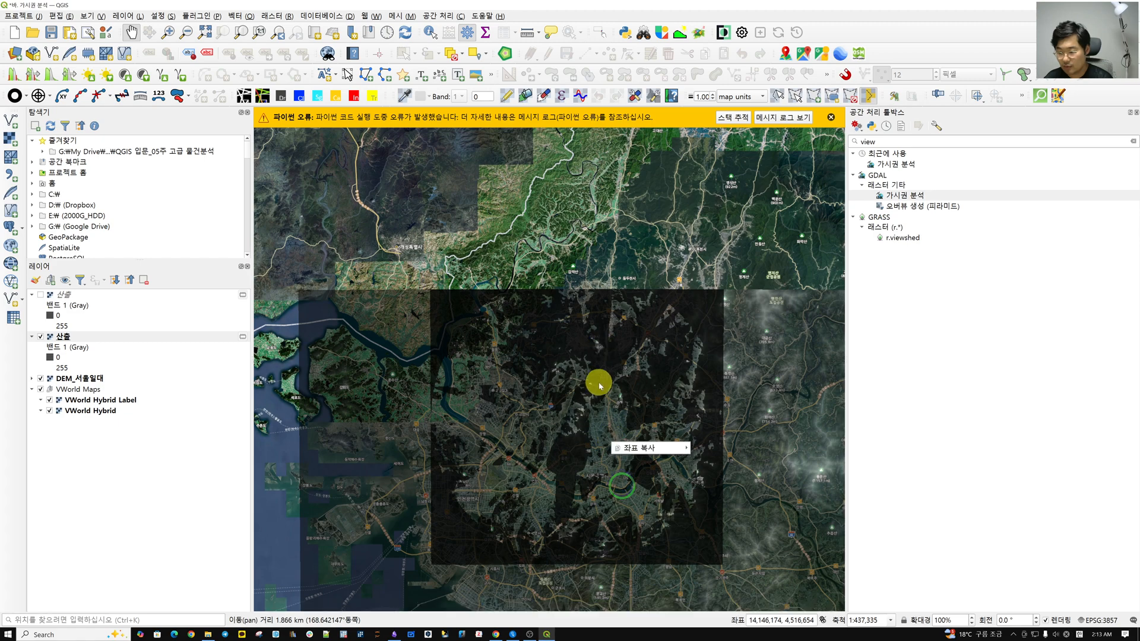
key("Escape")
scroll(580, 453, "up", 2)
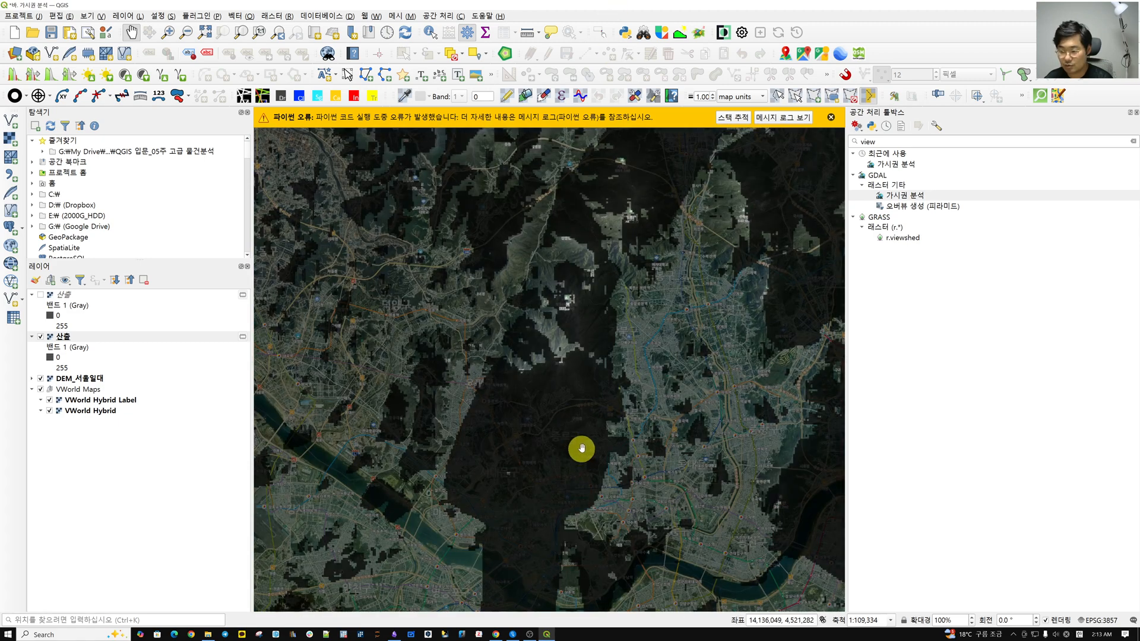
left_click_drag(599, 201, 611, 350)
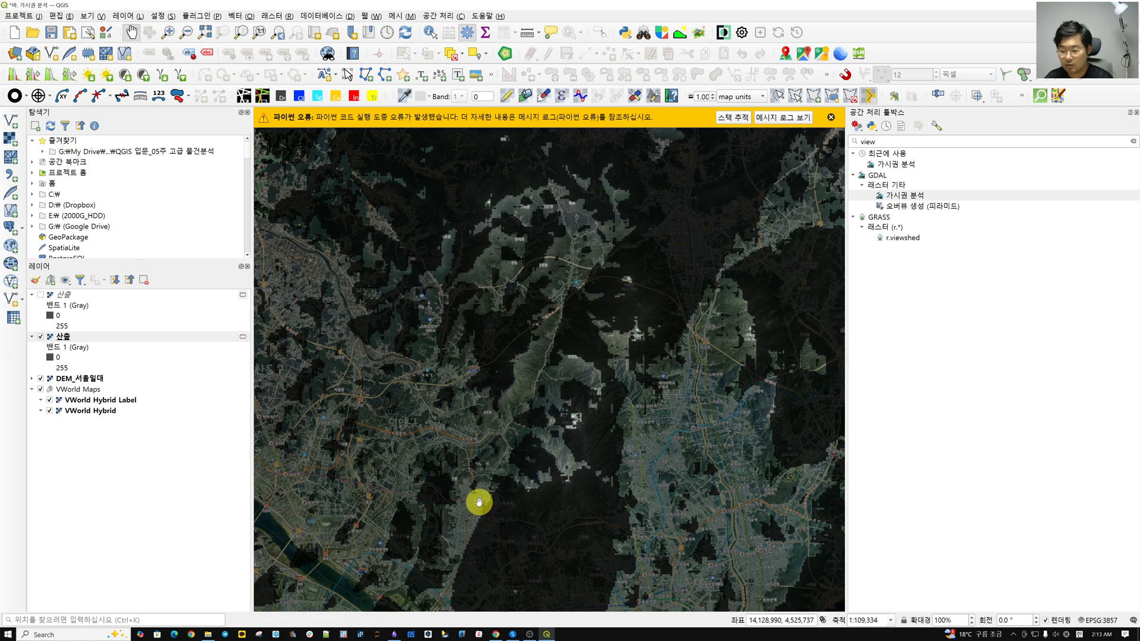
left_click_drag(479, 502, 514, 427)
scroll(690, 408, "down", 2)
scroll(515, 427, "up", 1)
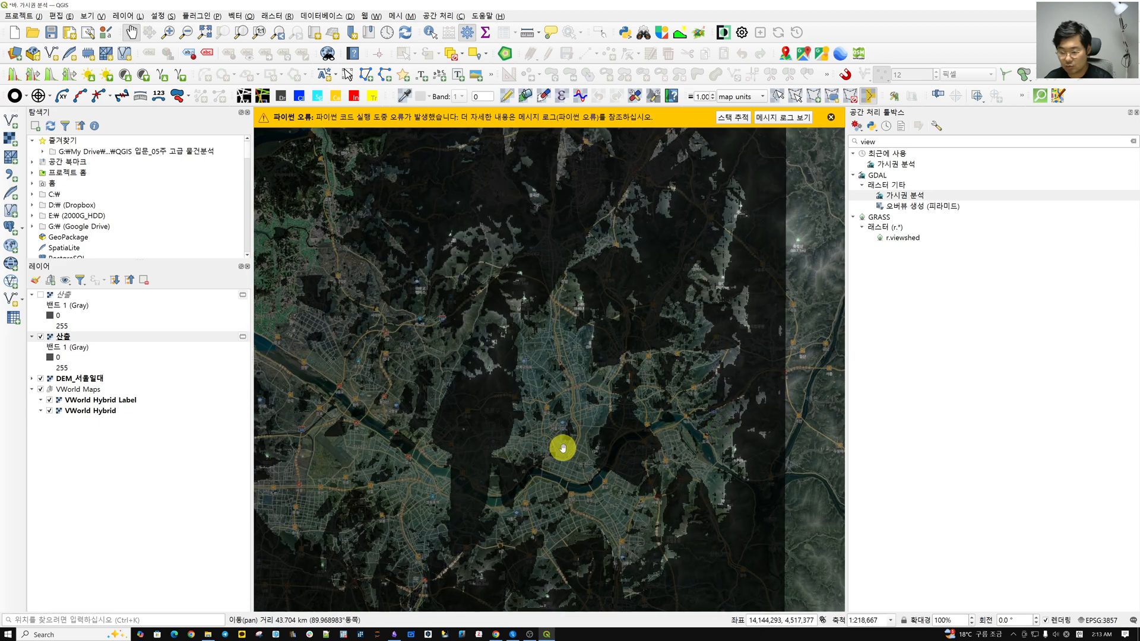
left_click_drag(438, 485, 559, 378)
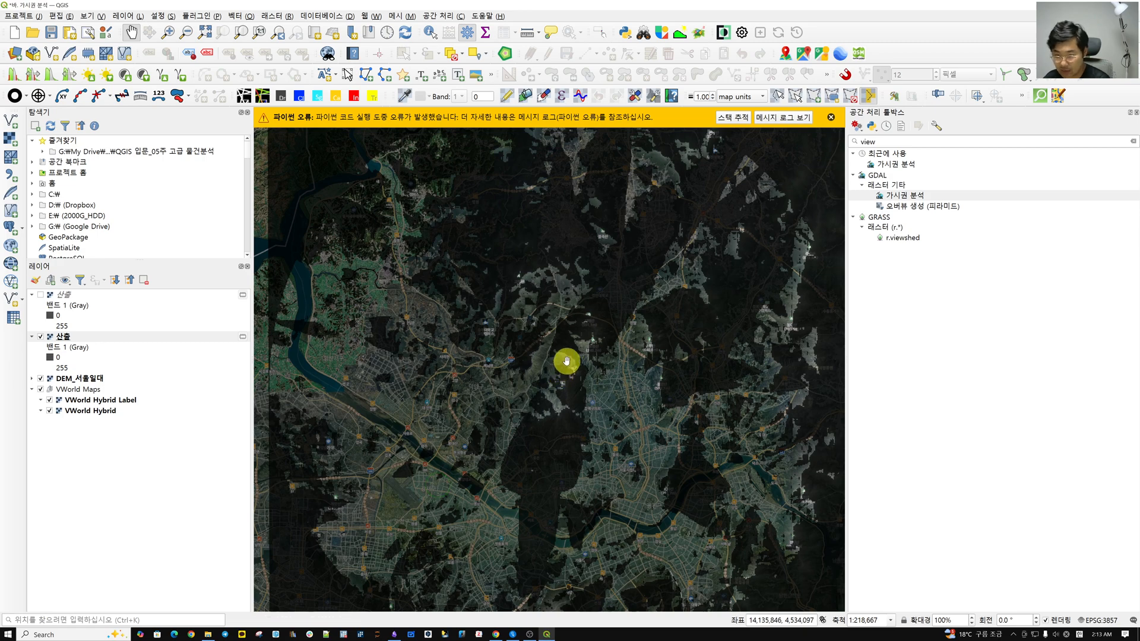
Inspect the viewshed over the northwestern river plain near 일산 and across the southeastern edge of the DEM.
scroll(338, 318, "up", 2)
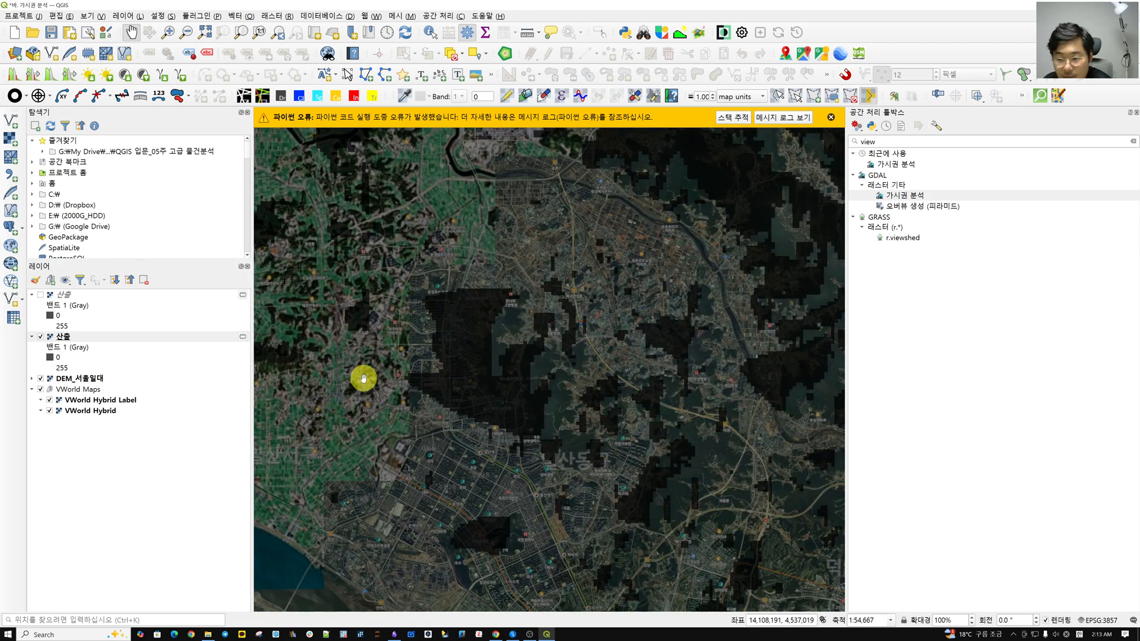
left_click_drag(357, 395, 605, 452)
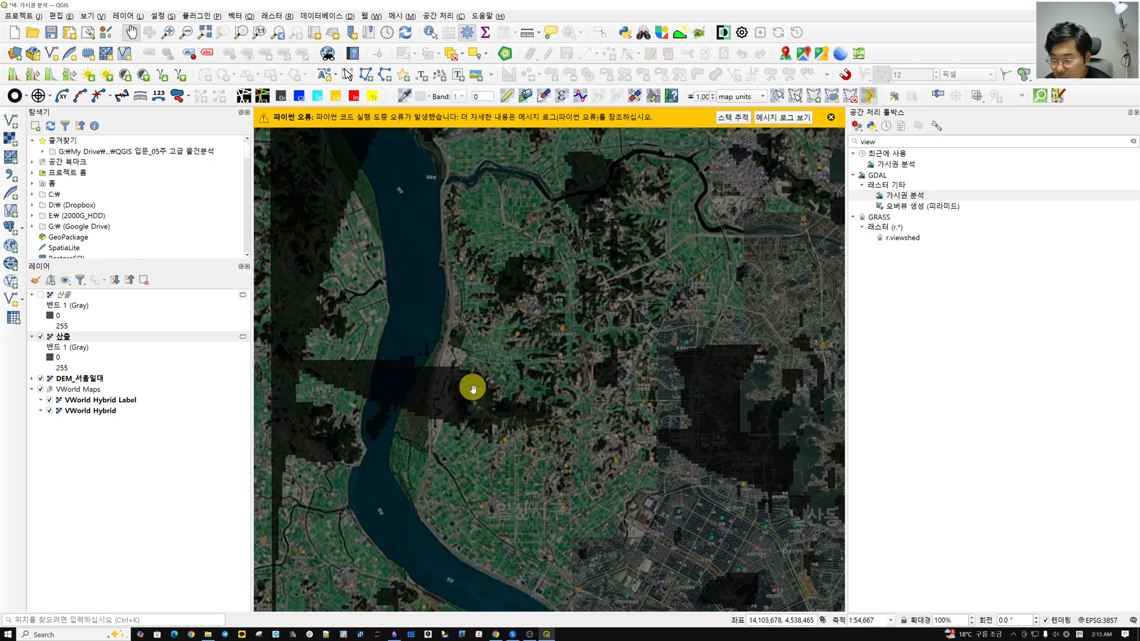
scroll(539, 337, "down", 1)
scroll(544, 337, "down", 1)
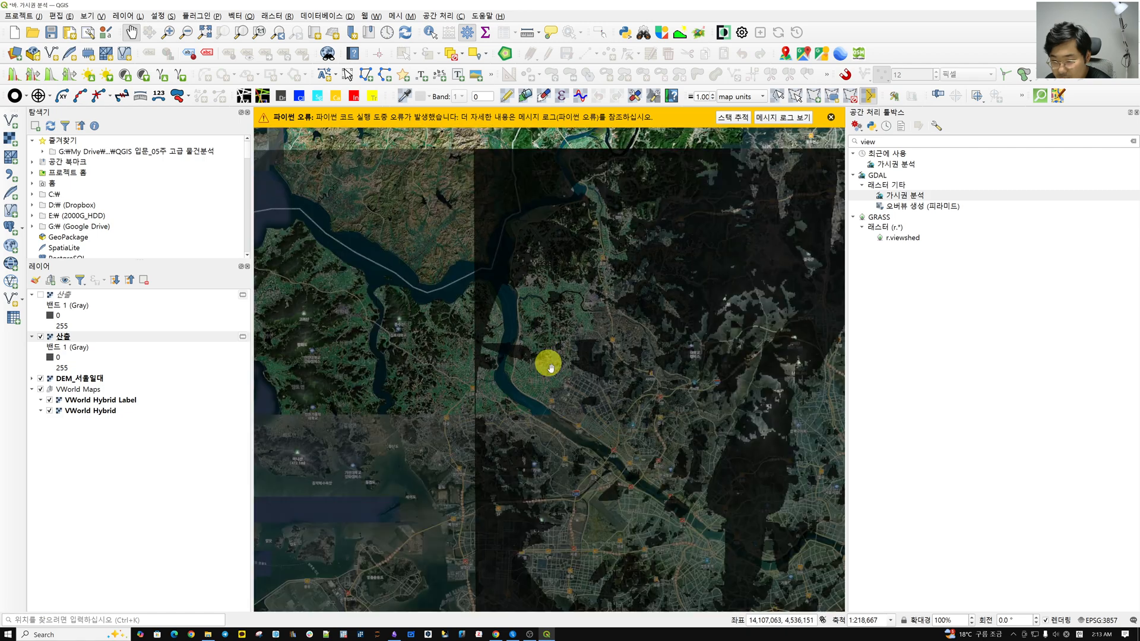
left_click_drag(681, 499, 529, 427)
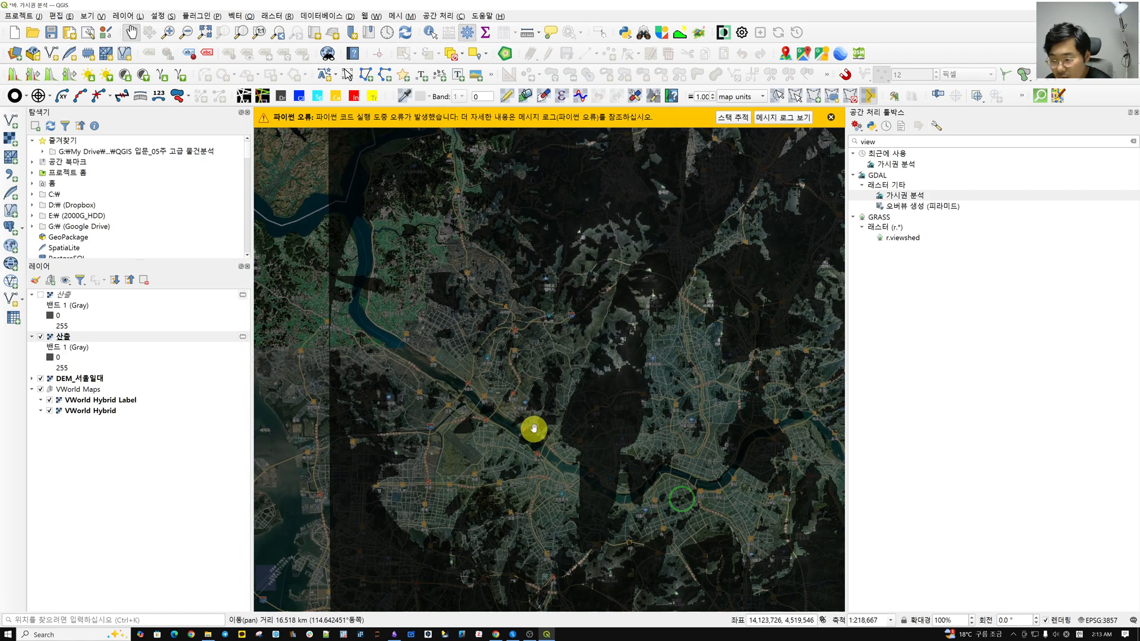
left_click(662, 494)
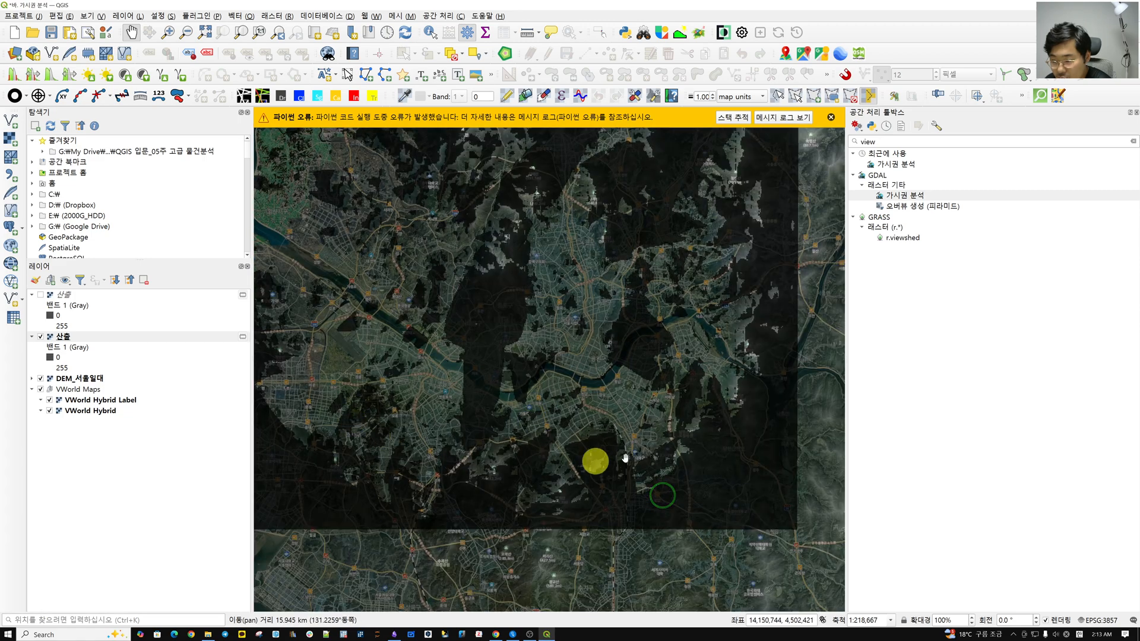
left_click_drag(678, 291, 796, 400)
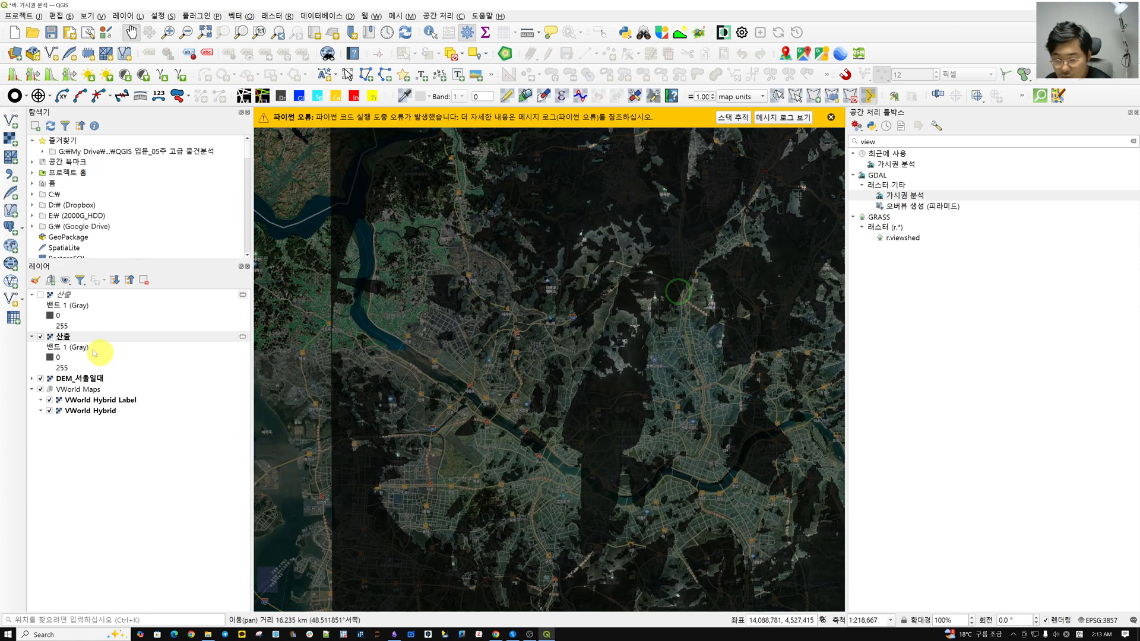
Rename the summit viewshed's 산출 layer as 북한산 백운대 and hide it.
right_click(65, 336)
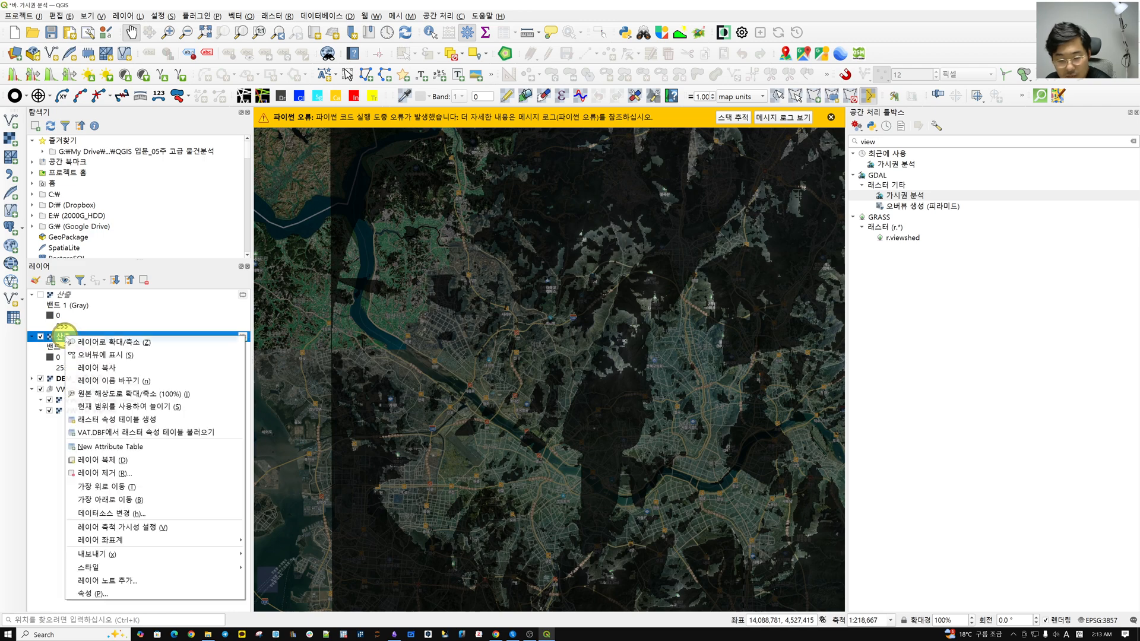
left_click(139, 383)
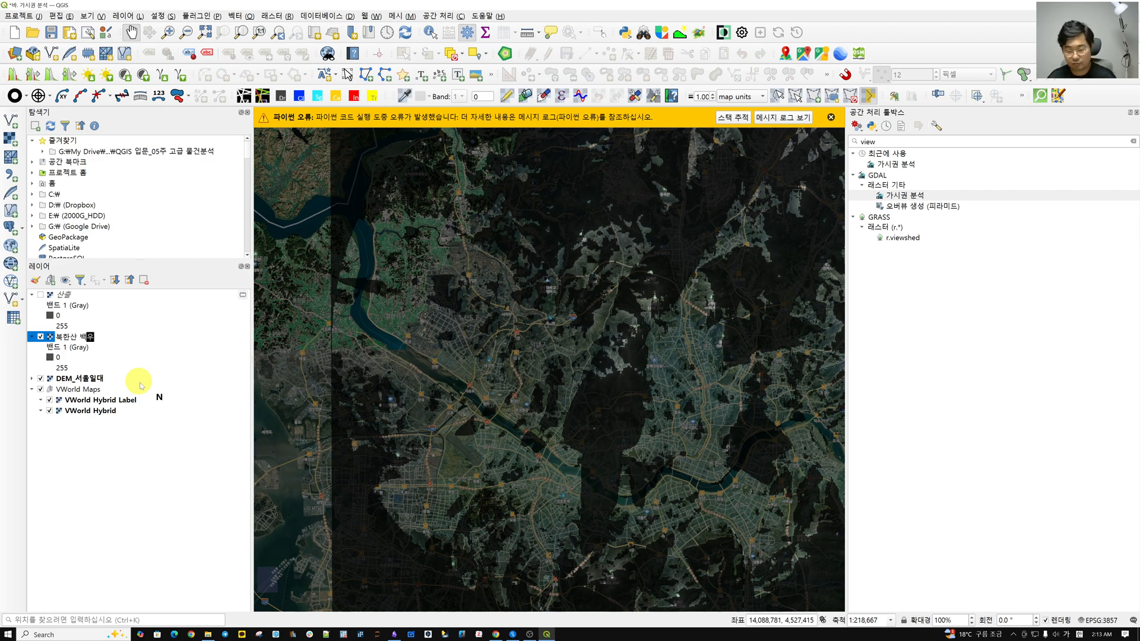
type("북한산 백운대")
key("Return")
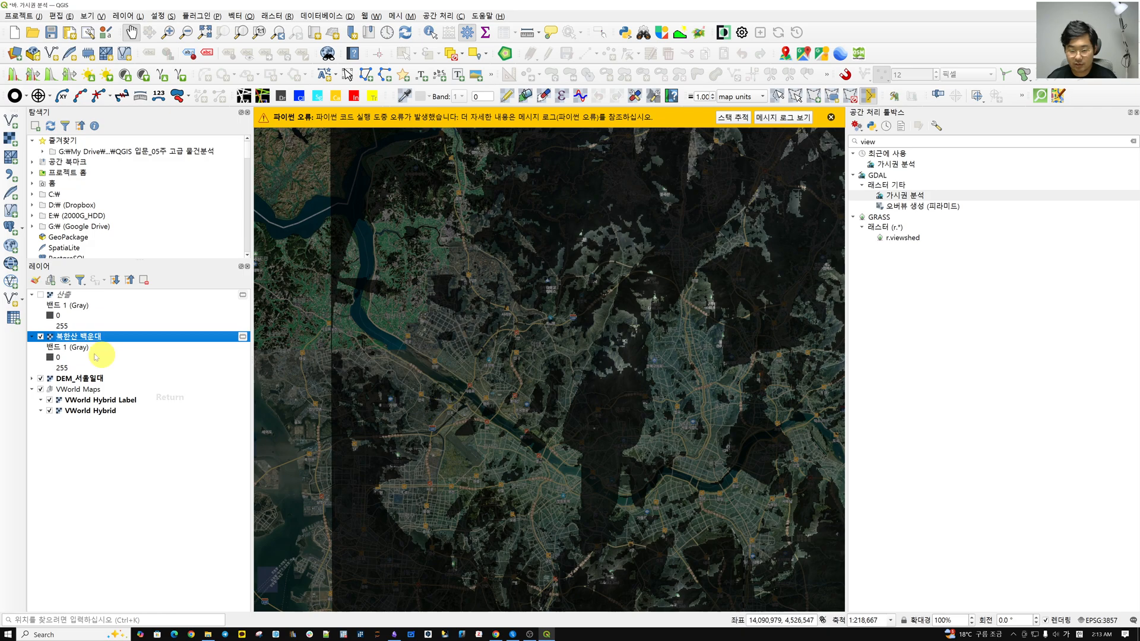
left_click(41, 336)
Check the riverside park on the basemap, rename the remaining 산출 layer as 난지천 공원, and collapse both viewshed layers' legends.
scroll(481, 355, "up", 2)
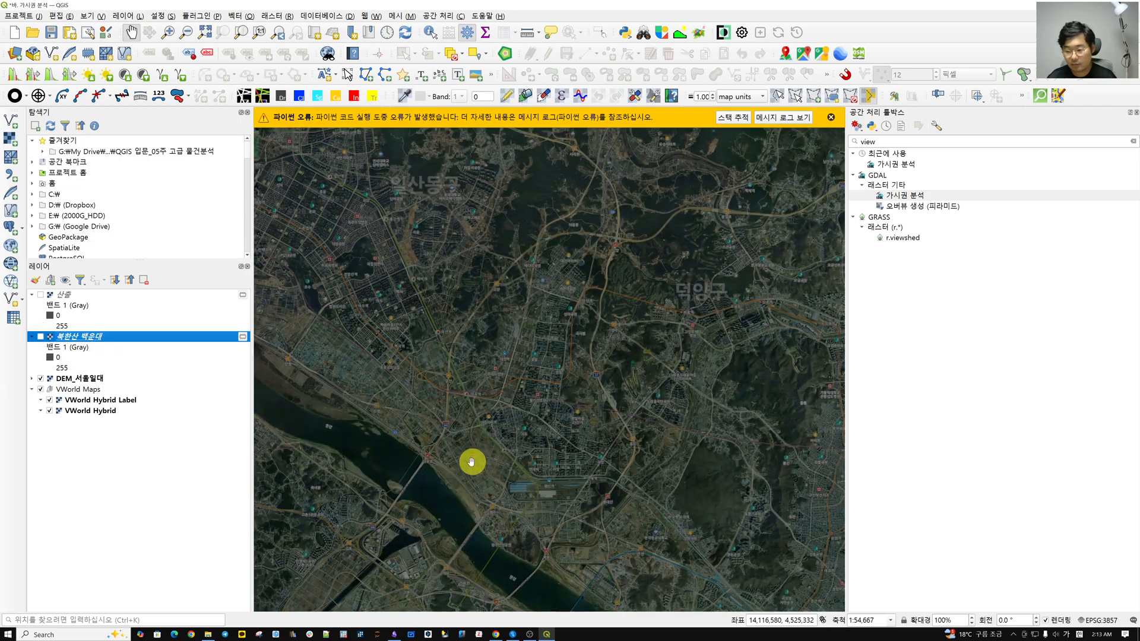
left_click_drag(423, 488, 453, 355)
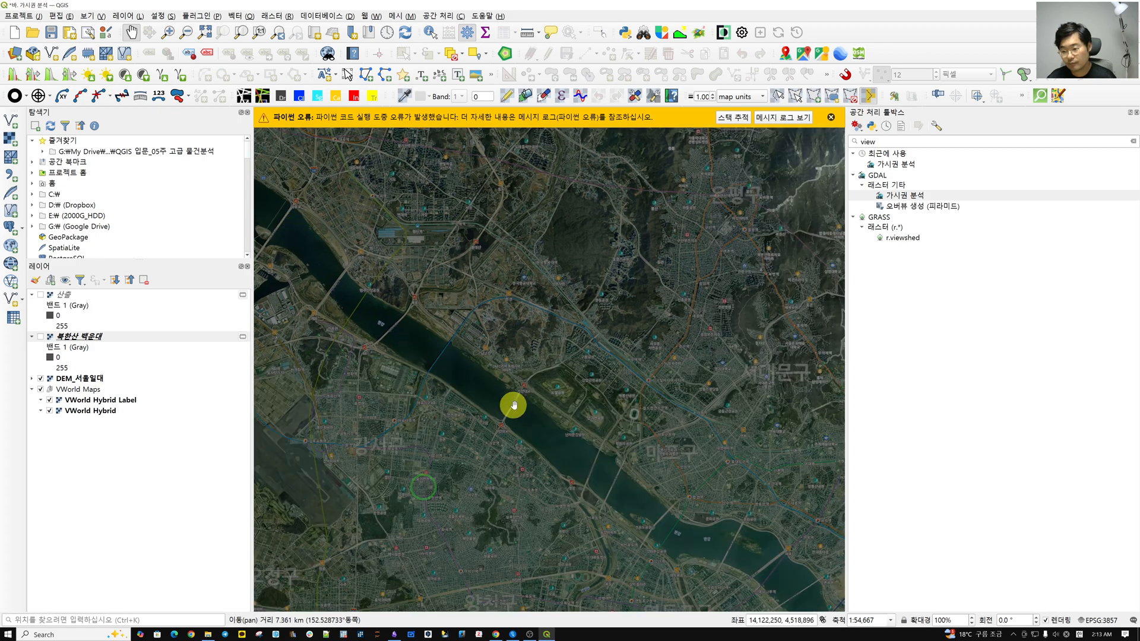
scroll(613, 430, "up", 3)
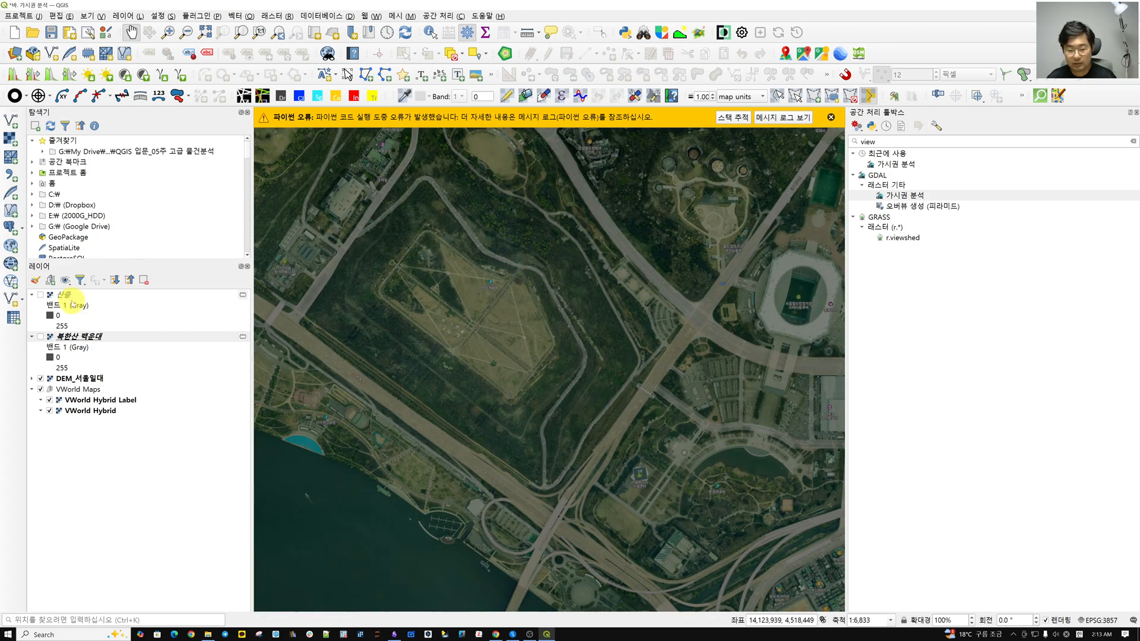
left_click(69, 295)
right_click(70, 294)
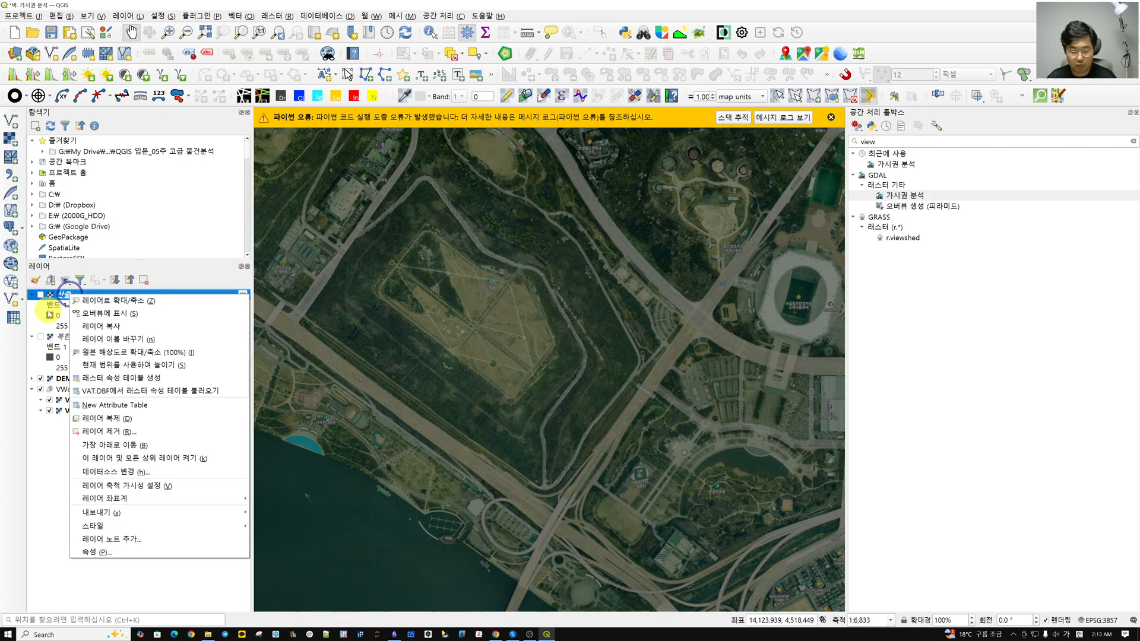
left_click(115, 341)
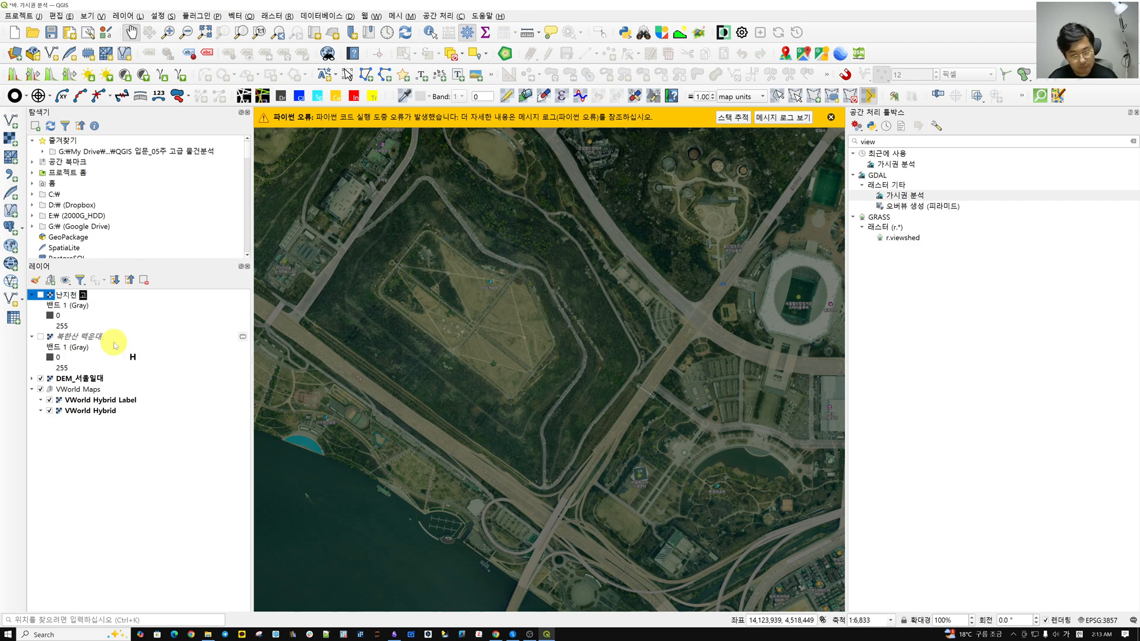
type("난지천 공원")
key("Return")
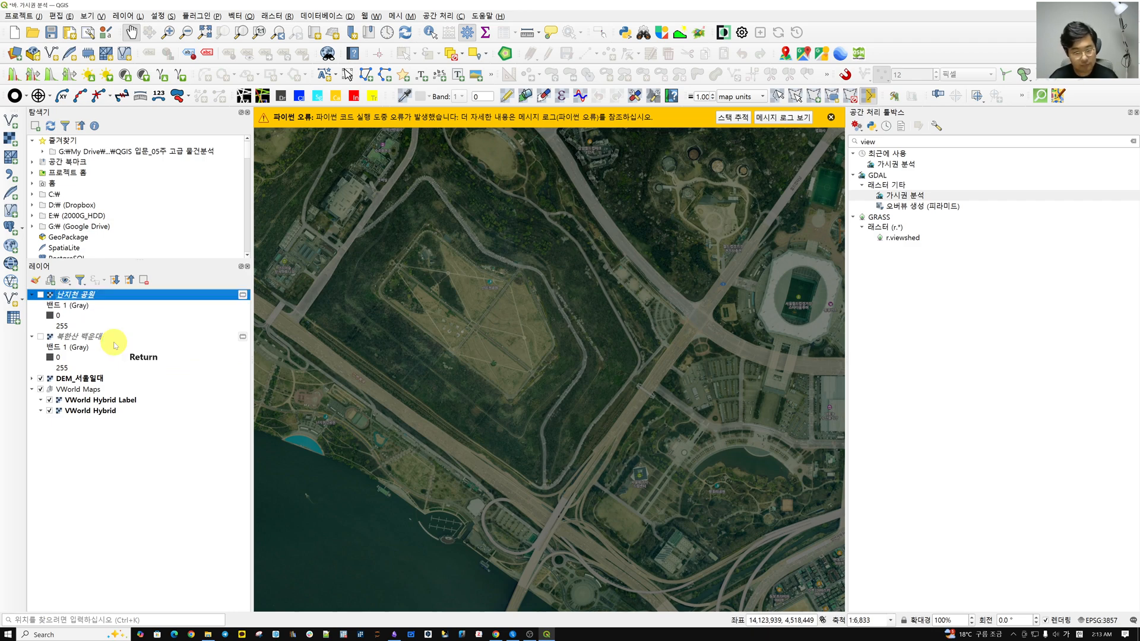
left_click(32, 295)
left_click(33, 305)
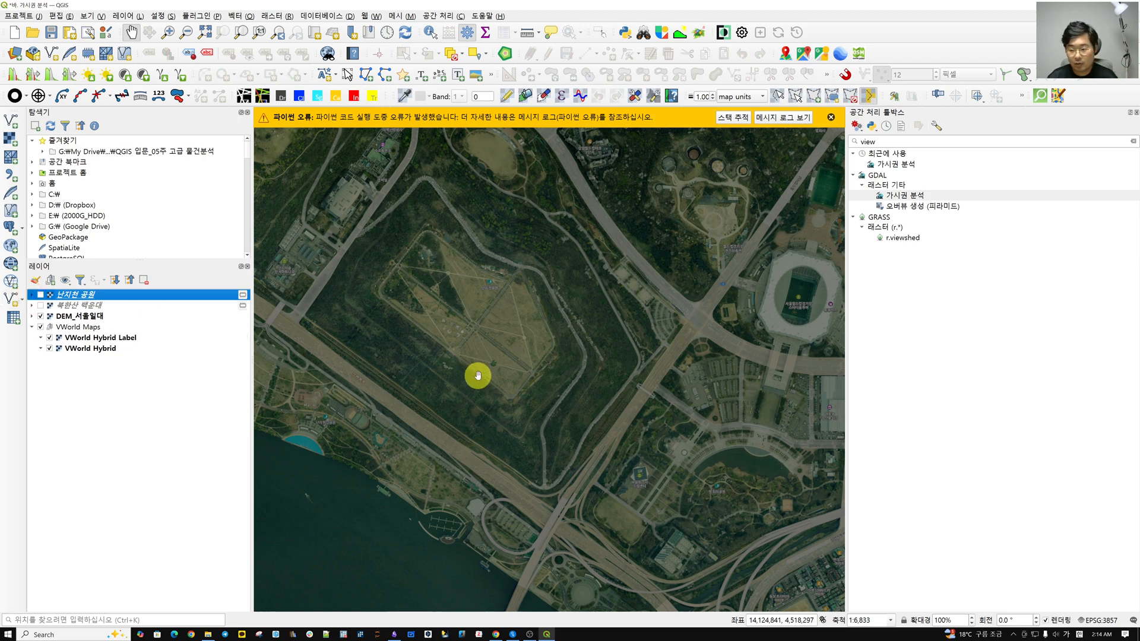
Start a new 가시권 분석 on DEM_서울일대 with the observer placed on the circular plaza beside the aircraft in 여의도공원.
scroll(482, 376, "down", 3)
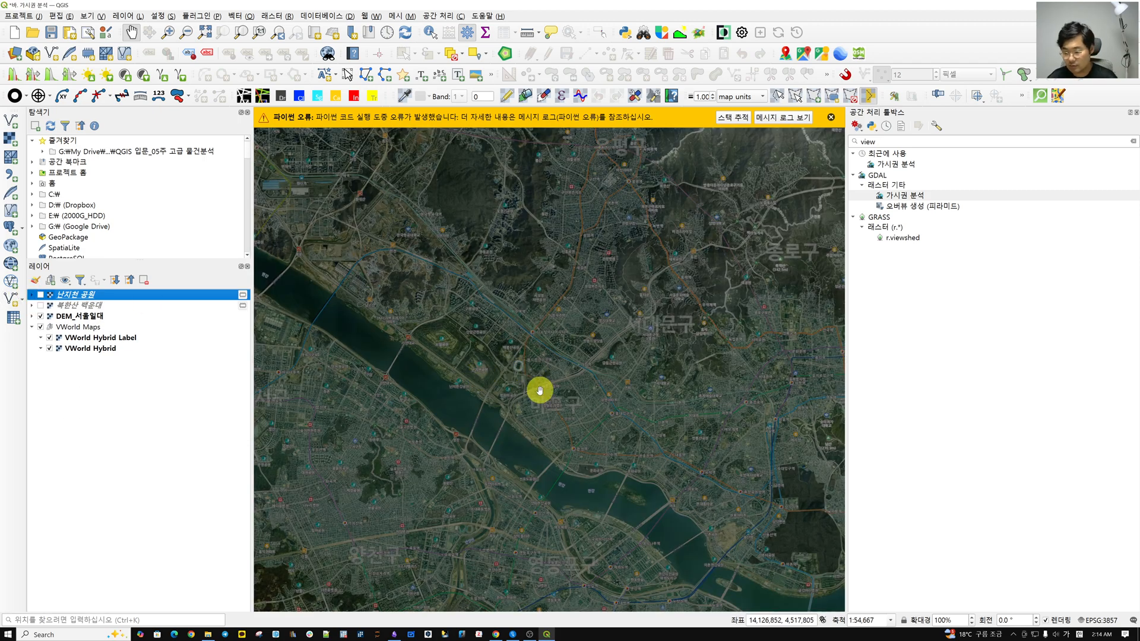
left_click_drag(552, 407, 448, 345)
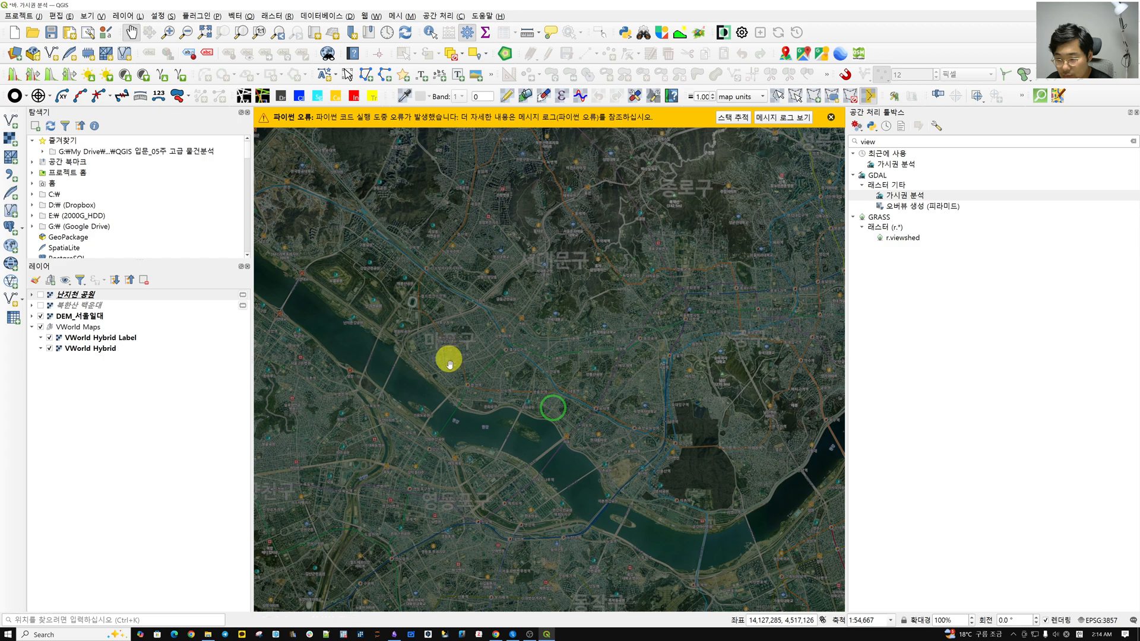
scroll(498, 522, "up", 2)
scroll(512, 380, "up", 1)
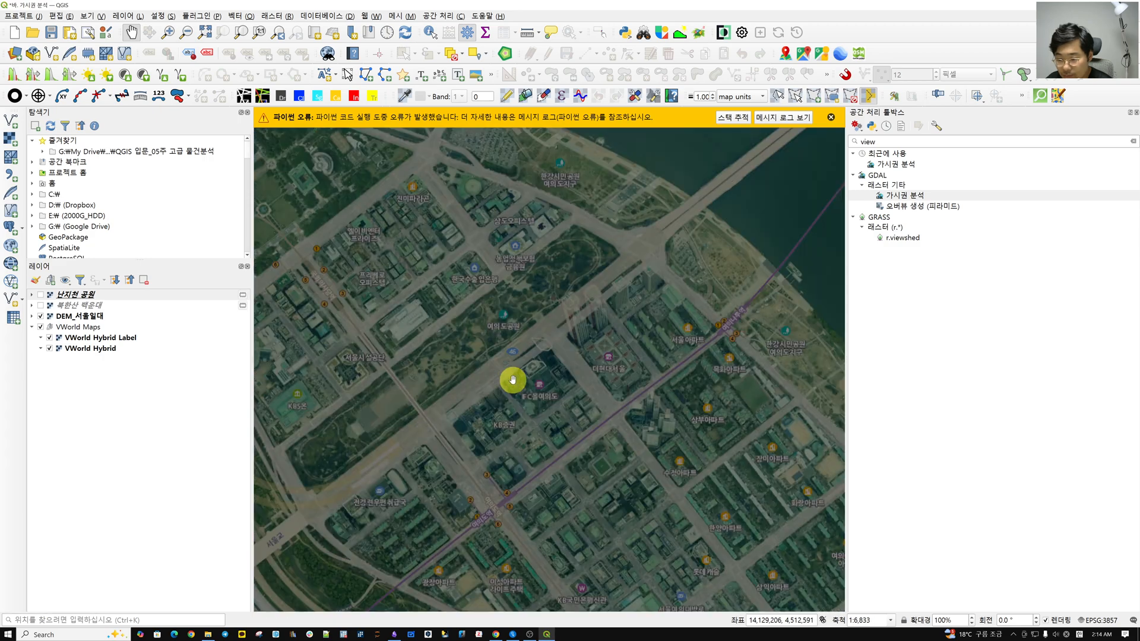
left_click_drag(444, 380, 515, 402)
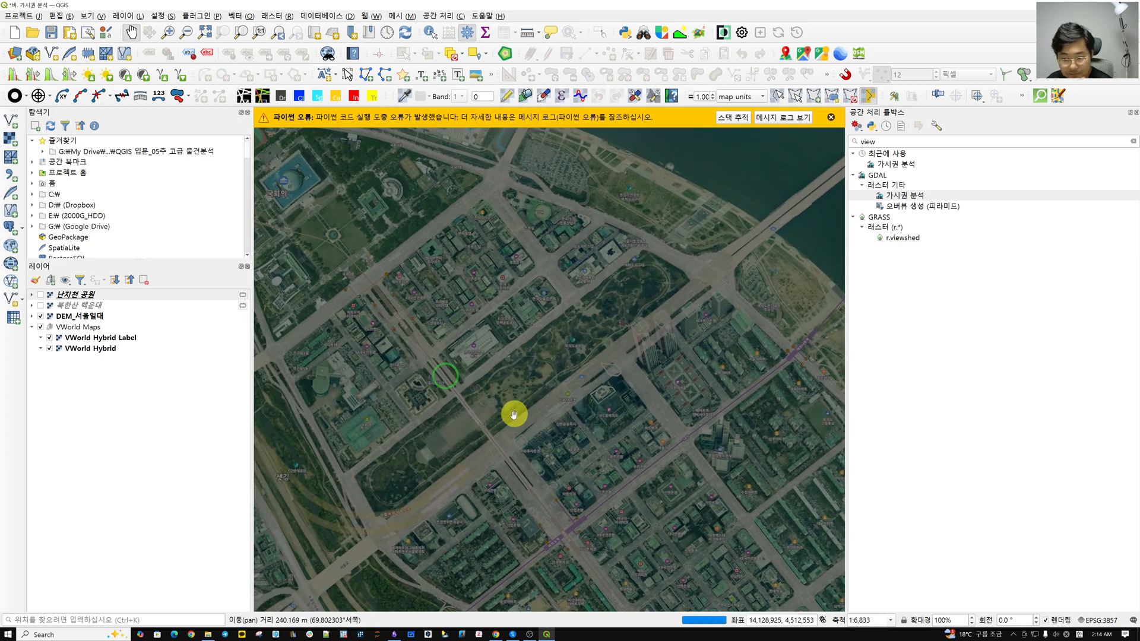
scroll(484, 410, "up", 2)
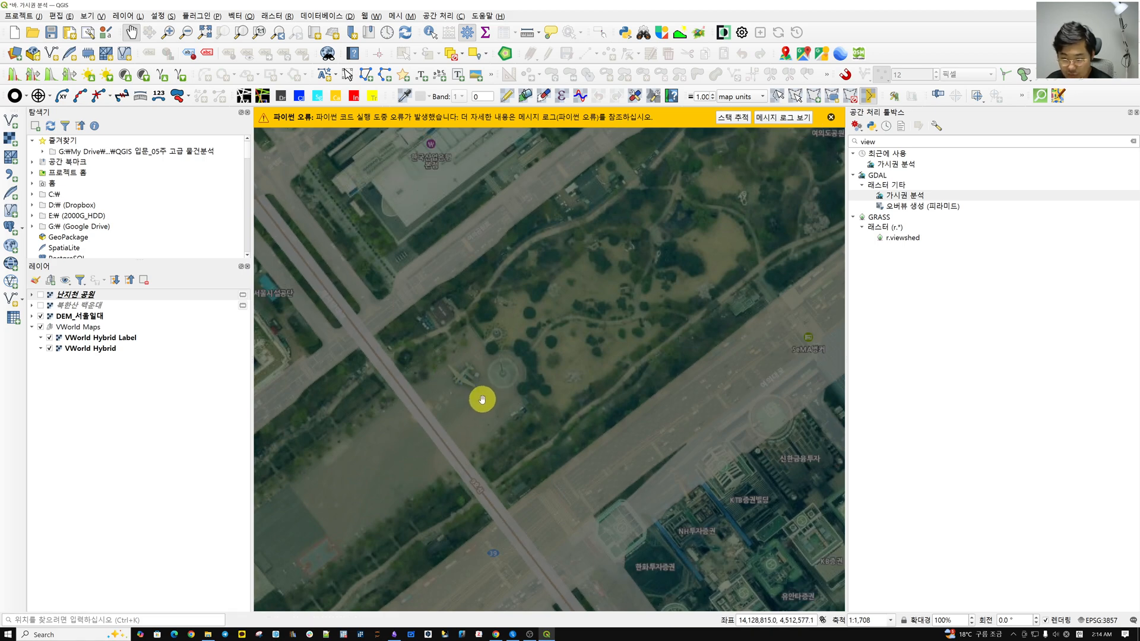
left_click(79, 316)
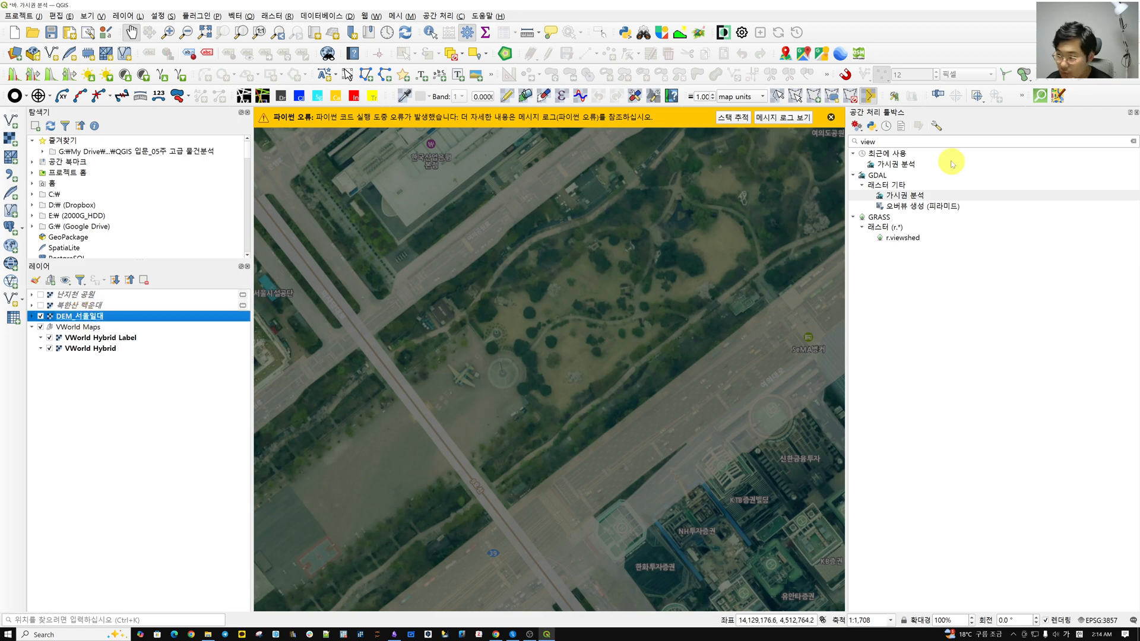
double_click(916, 195)
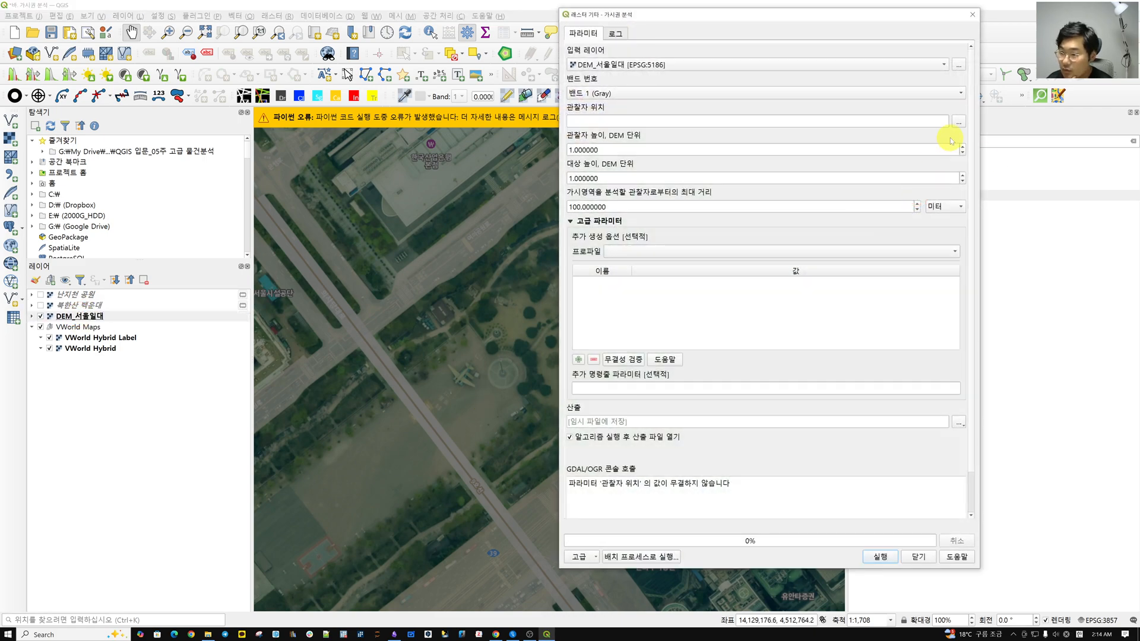
left_click(959, 124)
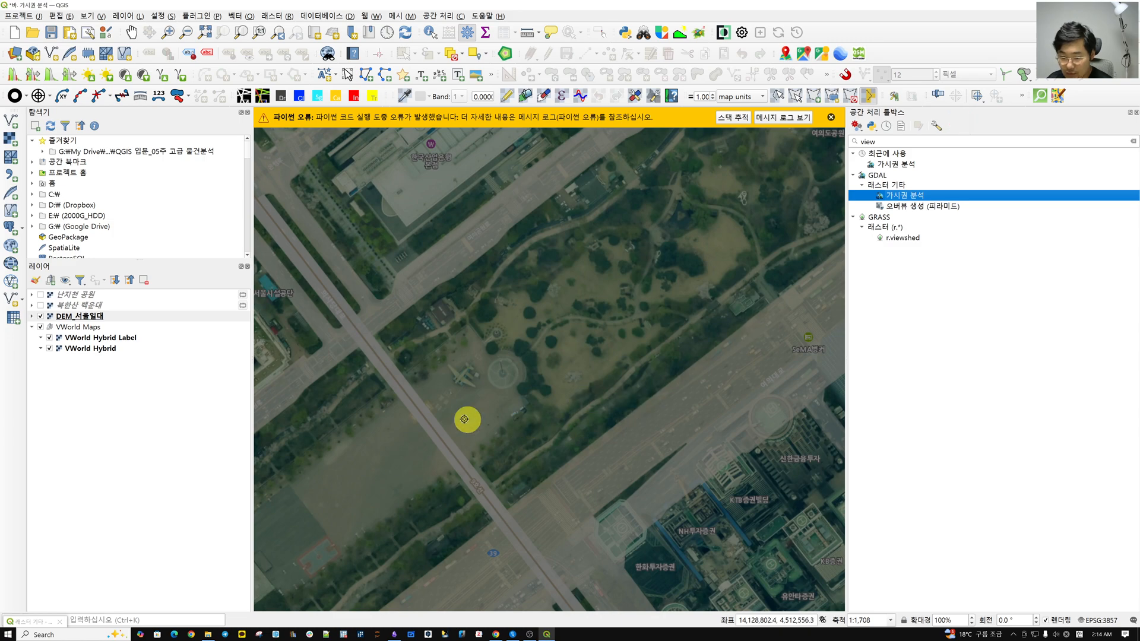
left_click(502, 372)
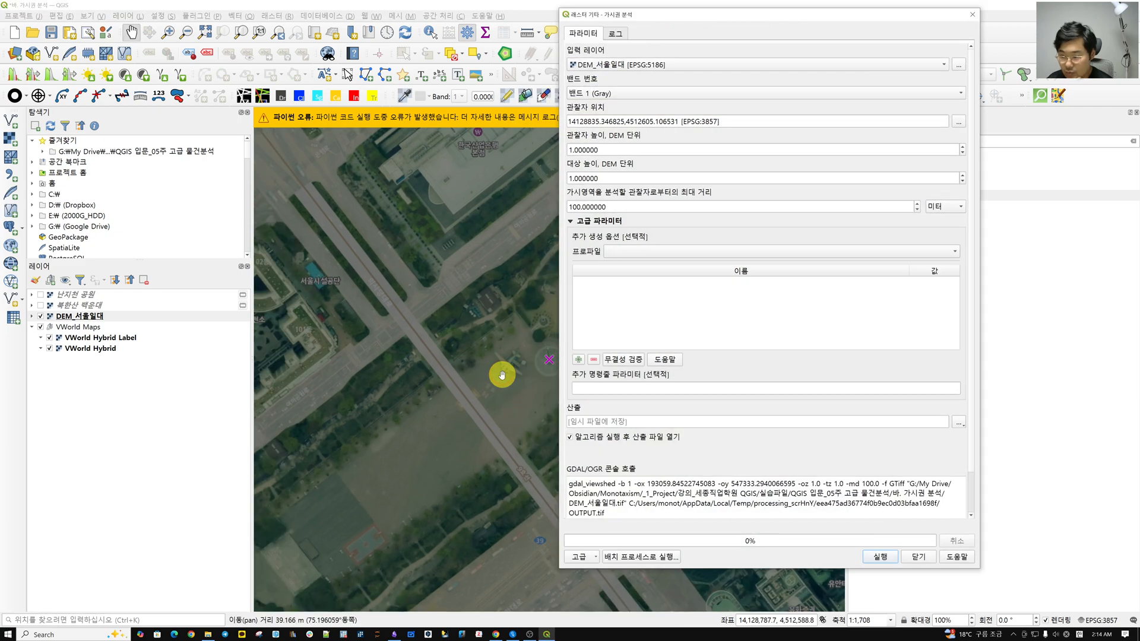
Set the observer height to 1.5 and the maximum distance to 20 kilometres, run the viewshed analysis, and close its dialog.
left_click(624, 151)
left_click_drag(623, 151, 523, 153)
type("1.5")
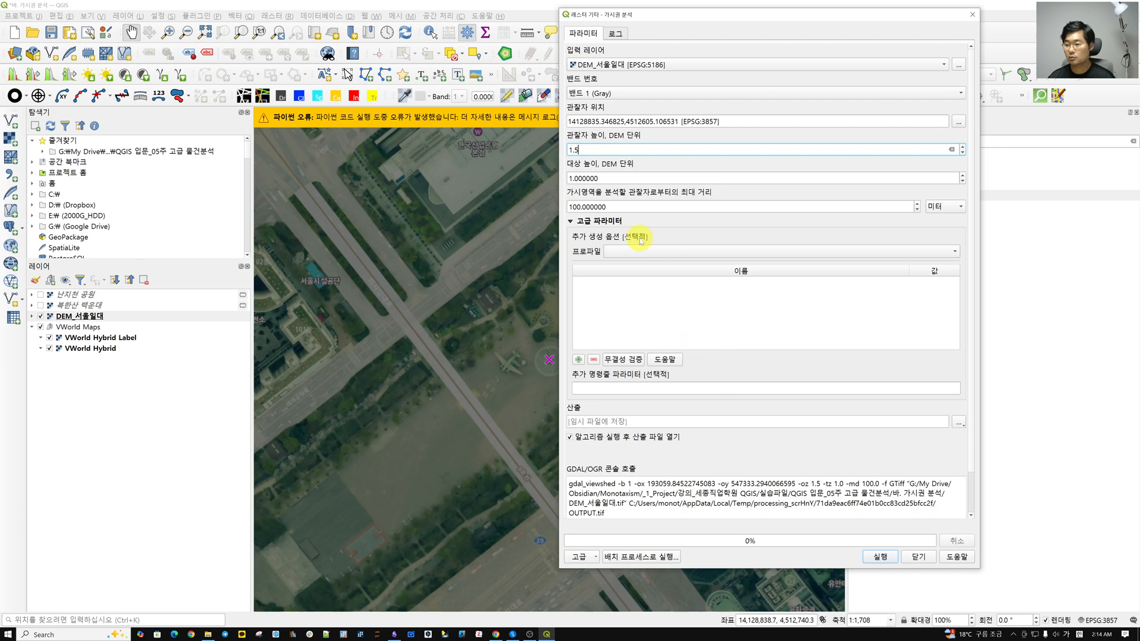
left_click_drag(624, 204, 542, 206)
type("20")
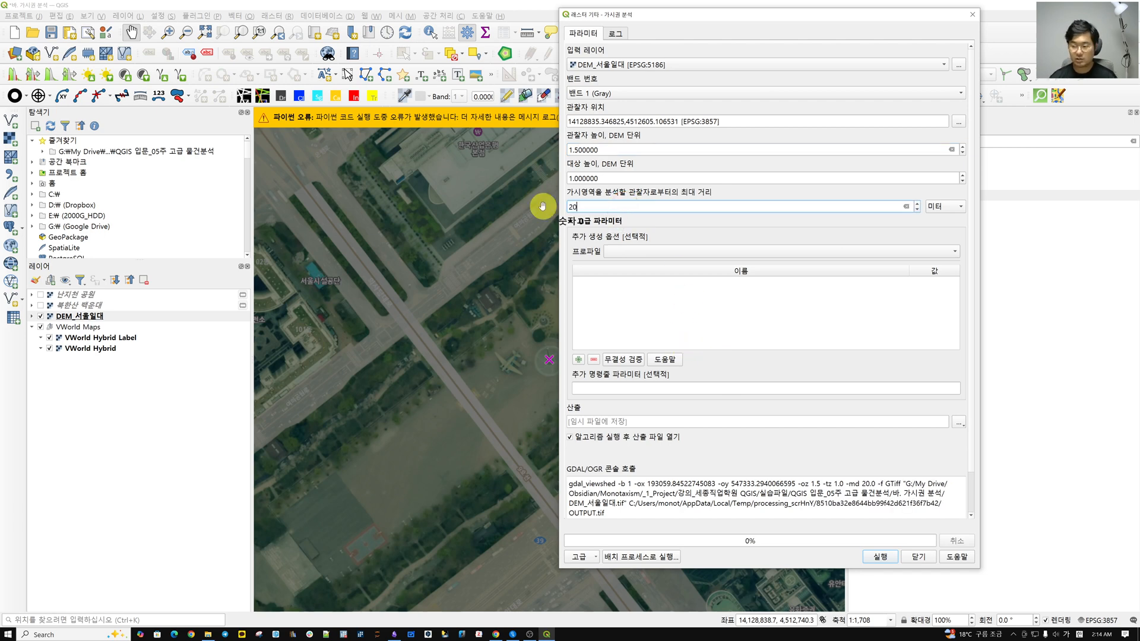
left_click(937, 208)
left_click(938, 219)
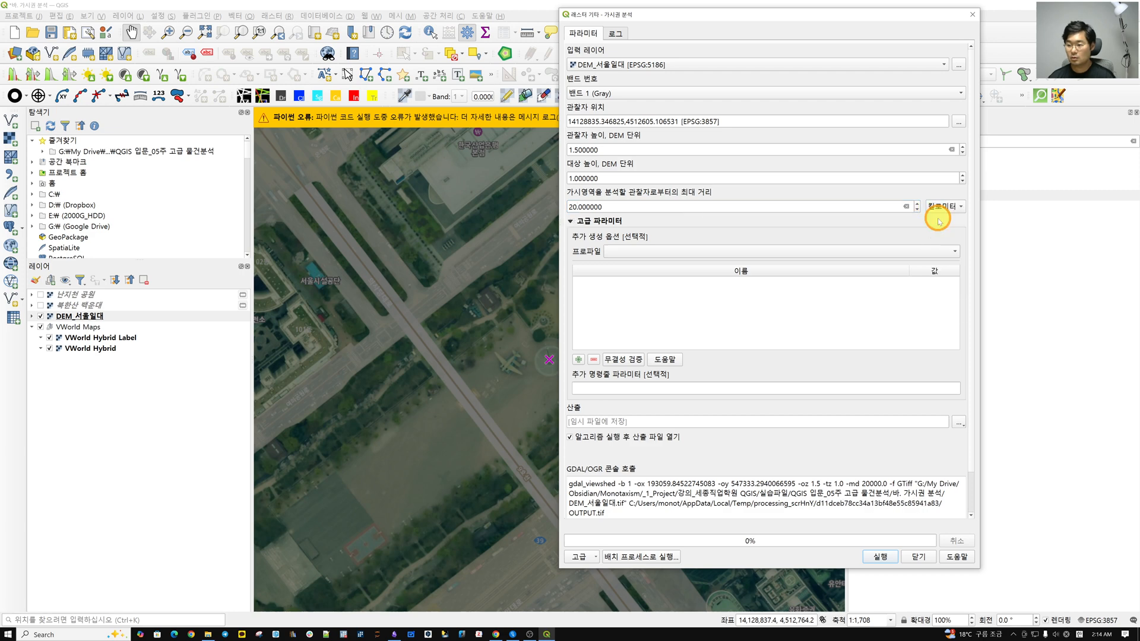
left_click(882, 558)
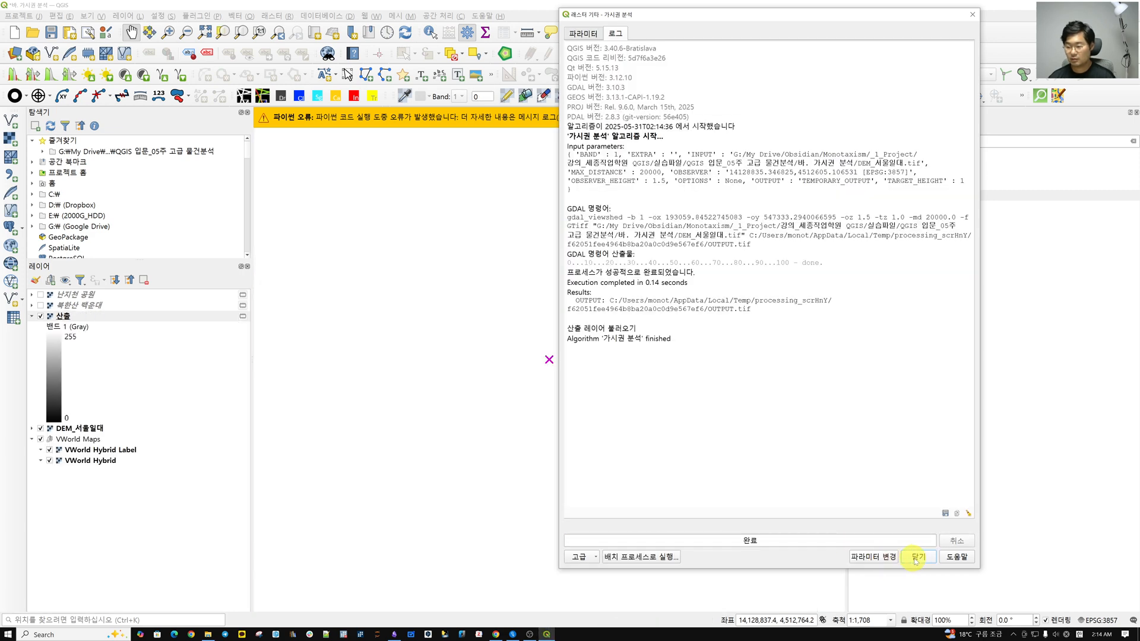
left_click(918, 557)
scroll(593, 416, "down", 2)
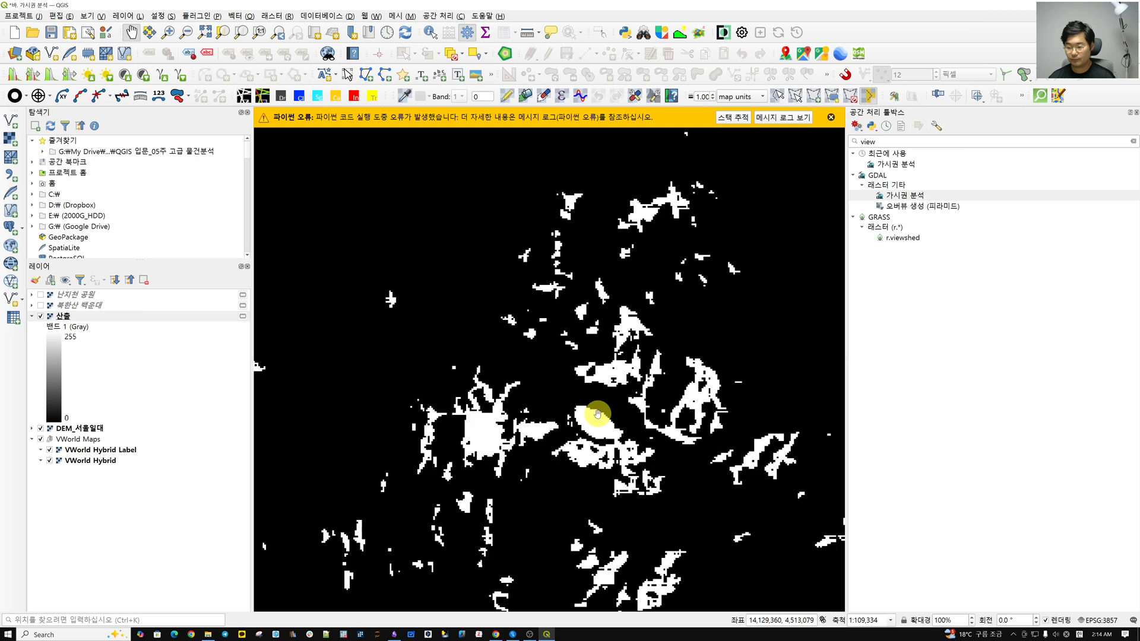
Copy all style categories from the 북한산 백운대 layer and paste them onto the new 산출 viewshed layer.
right_click(68, 306)
left_click(70, 306)
right_click(71, 306)
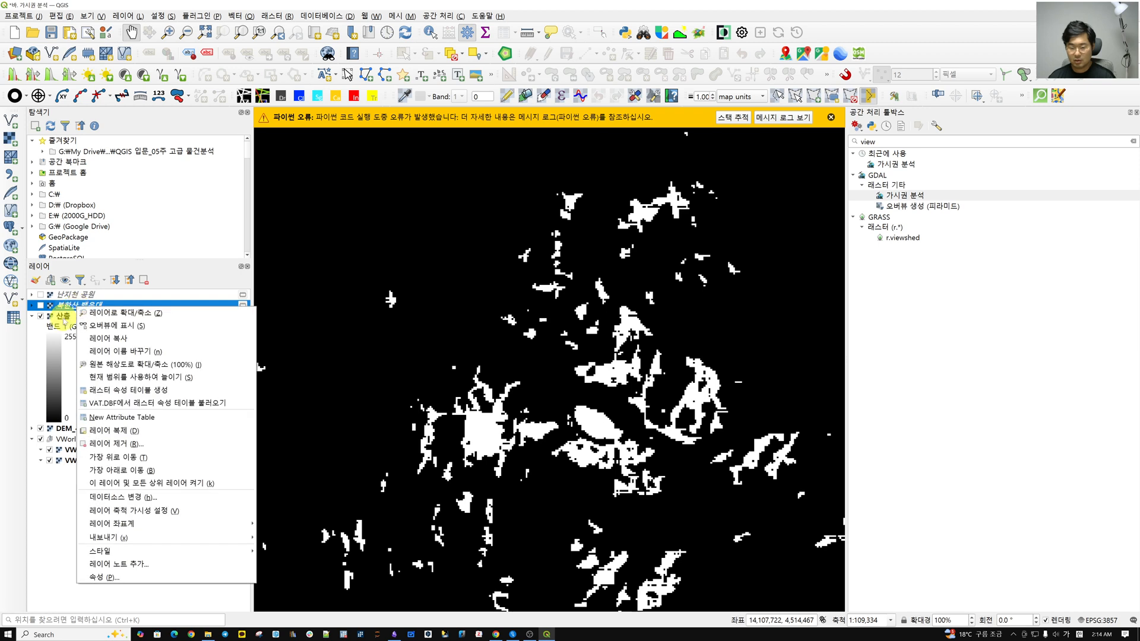
mouse_move(149, 552)
mouse_move(315, 565)
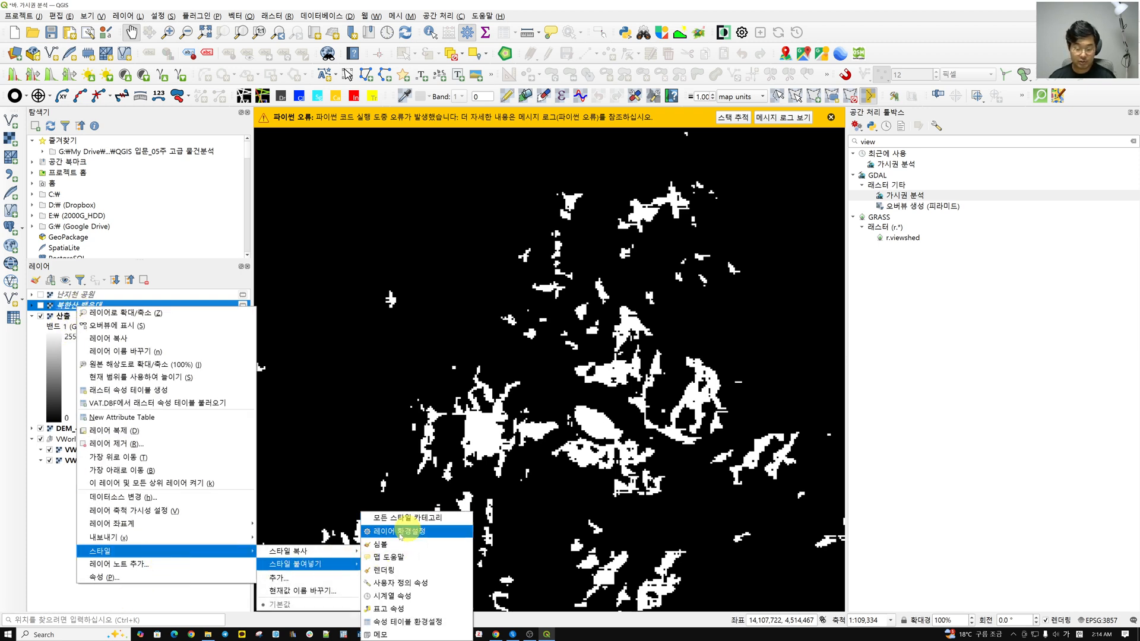
left_click(462, 519)
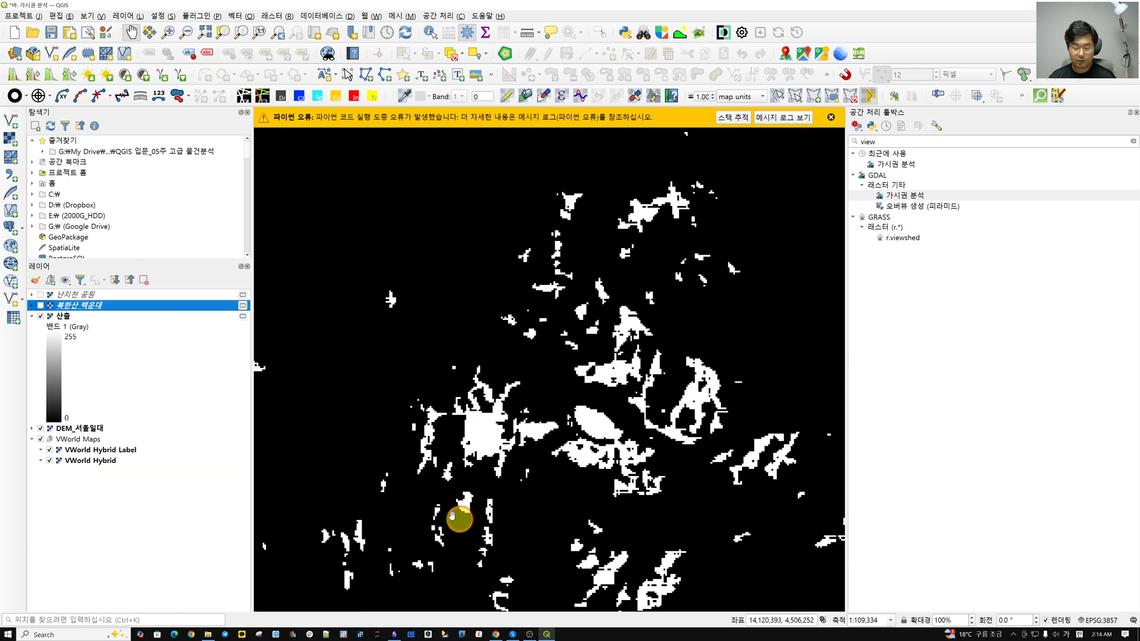
right_click(62, 321)
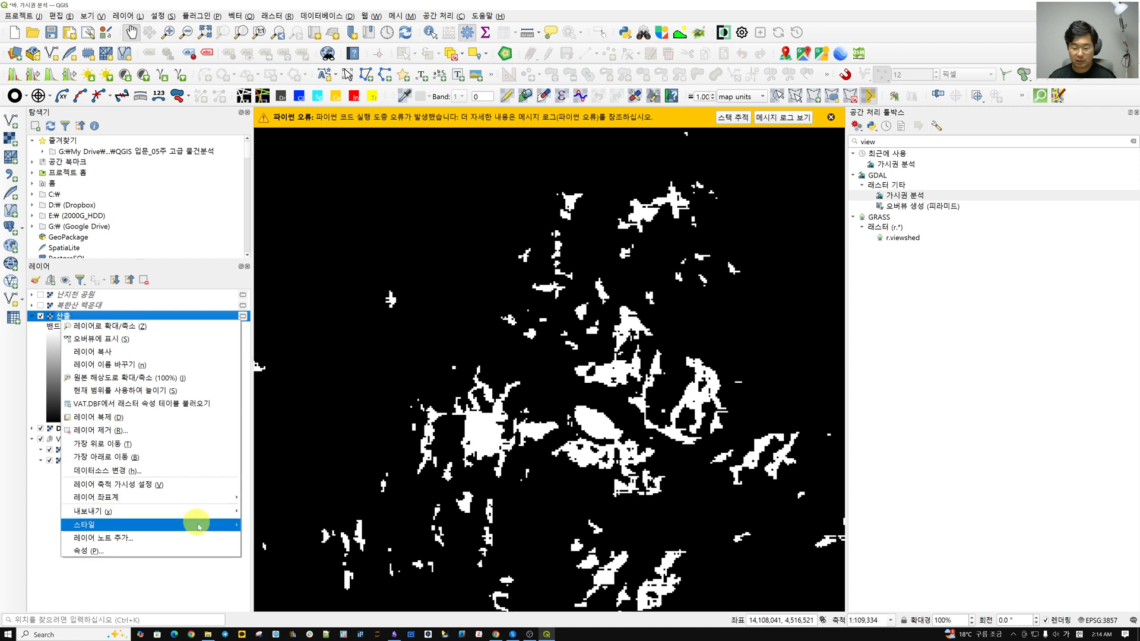
mouse_move(199, 526)
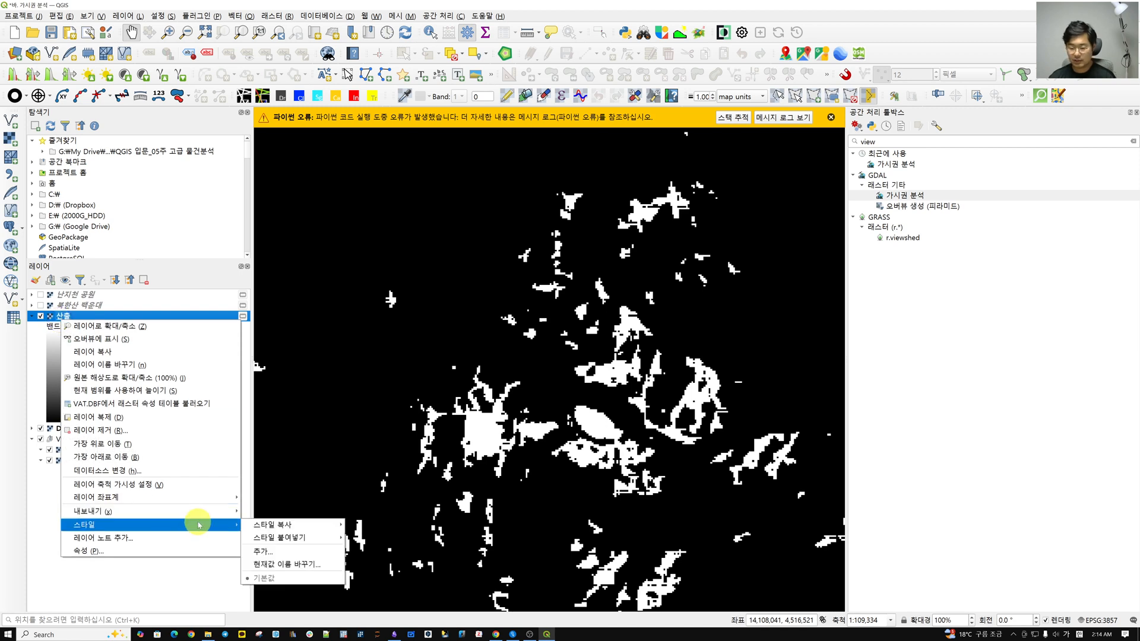
mouse_move(297, 538)
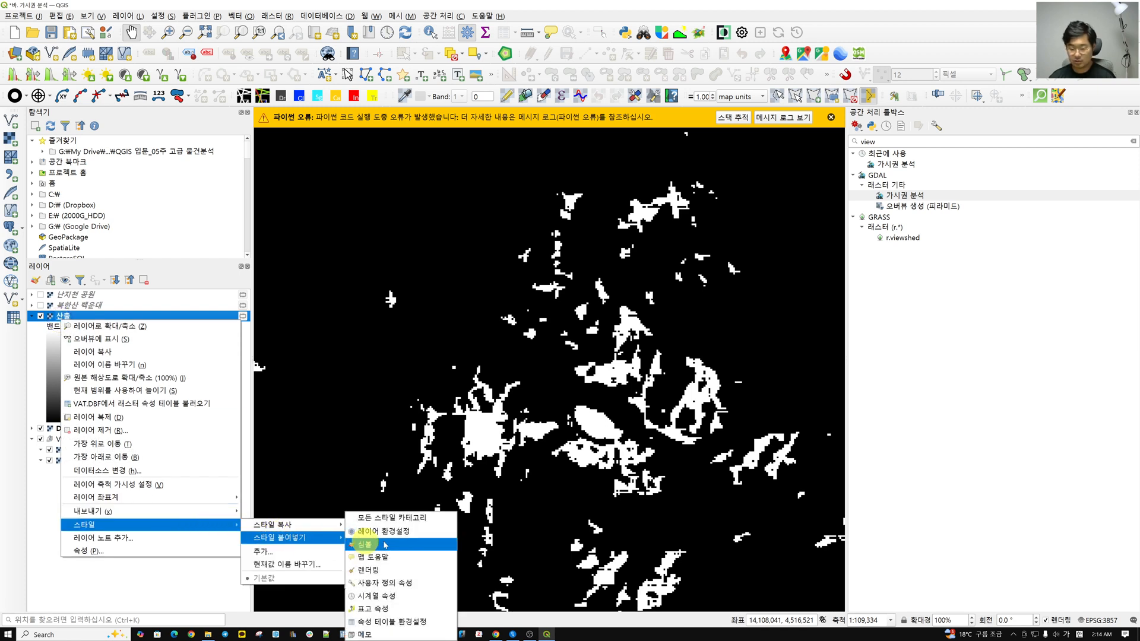
left_click(409, 521)
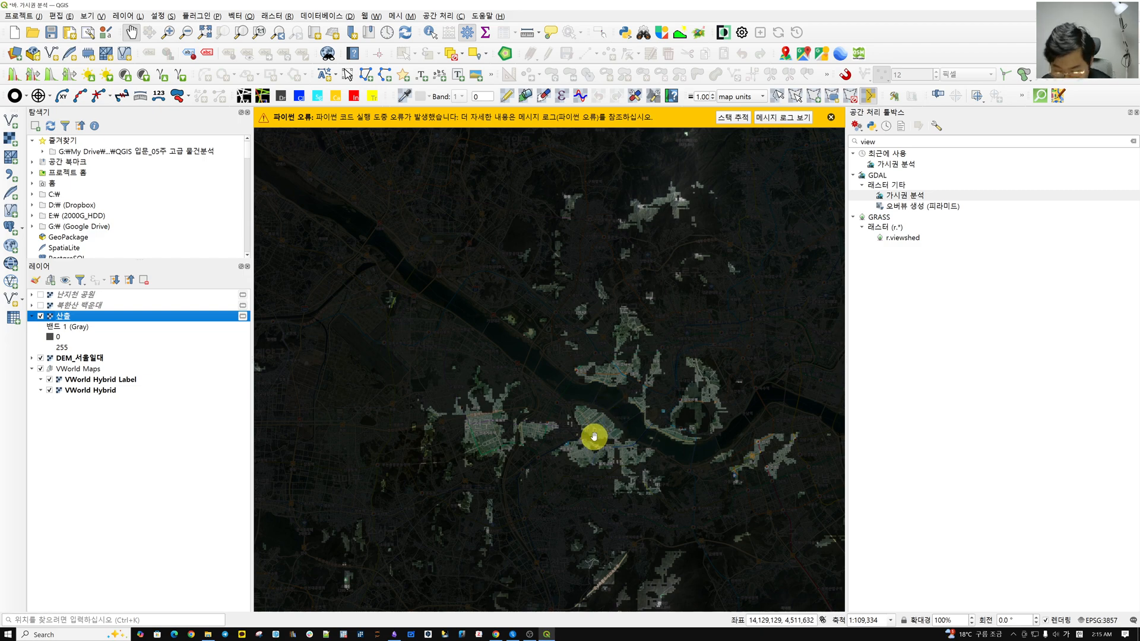
Examine which areas are visible in the new viewshed, from 여의도 and the riverside districts up to the northern mountain ridges.
scroll(601, 421, "up", 1)
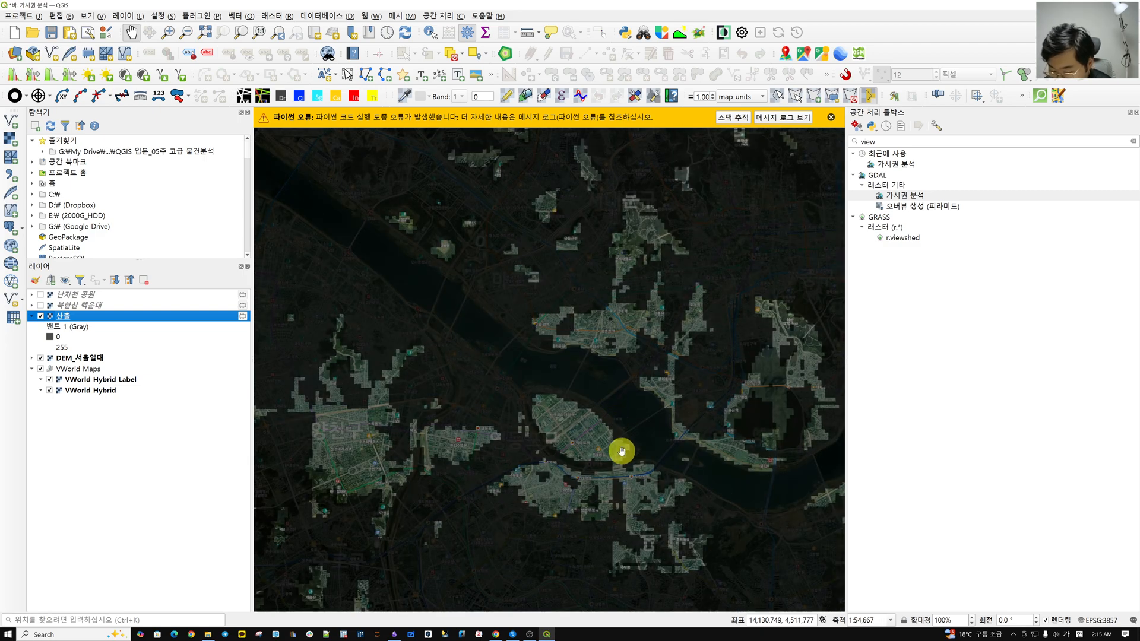
scroll(586, 467, "up", 1)
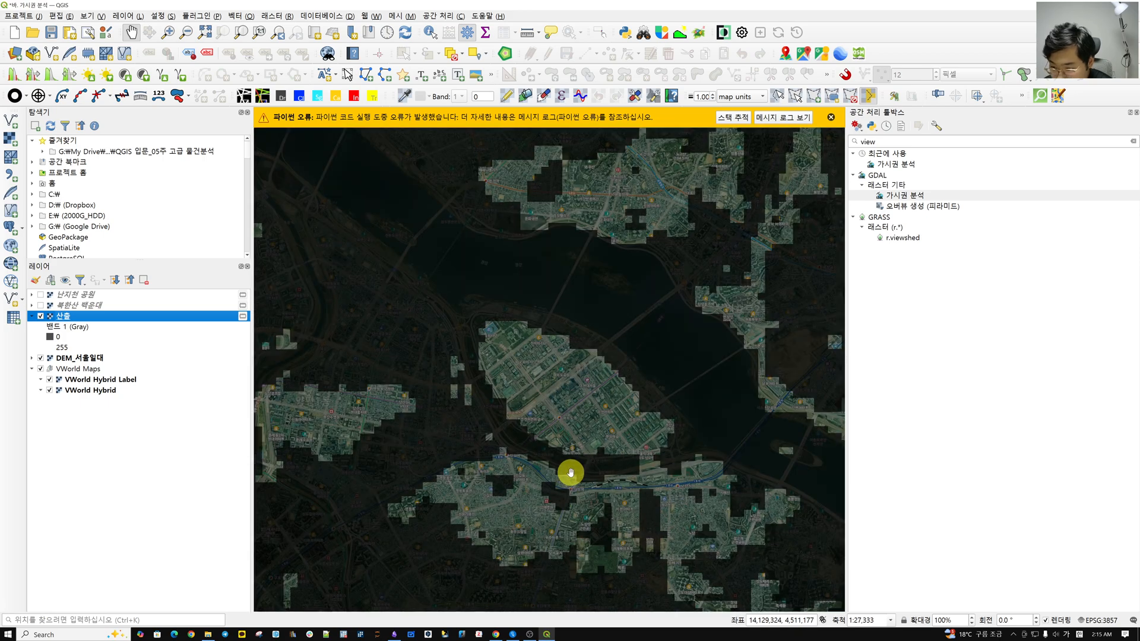
scroll(566, 386, "down", 1)
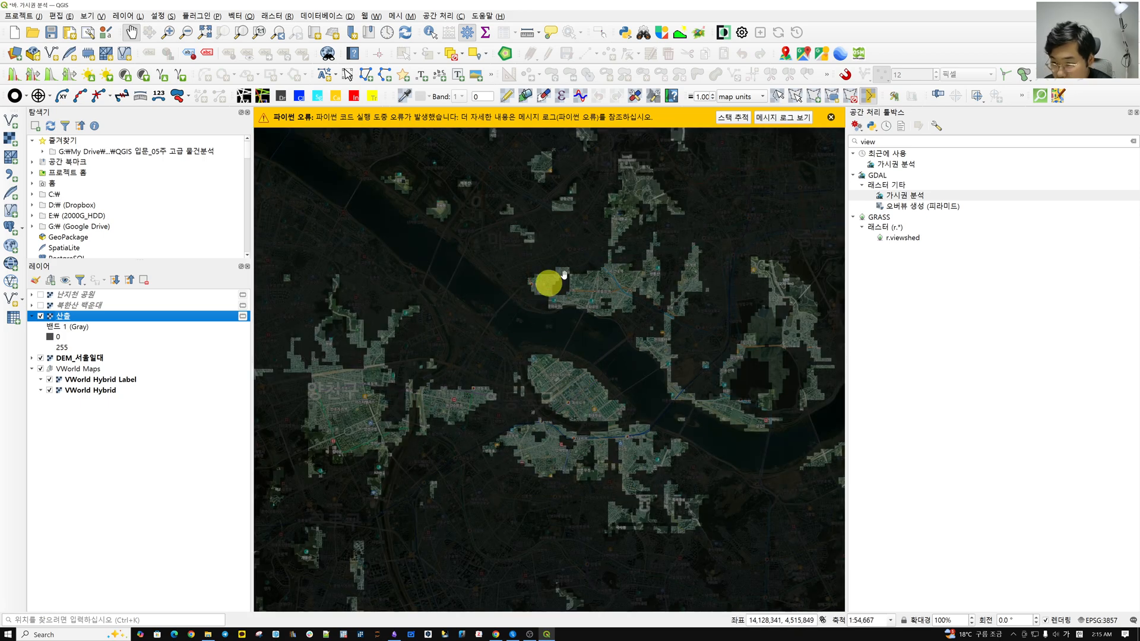
left_click_drag(593, 539, 477, 421)
scroll(588, 436, "down", 1)
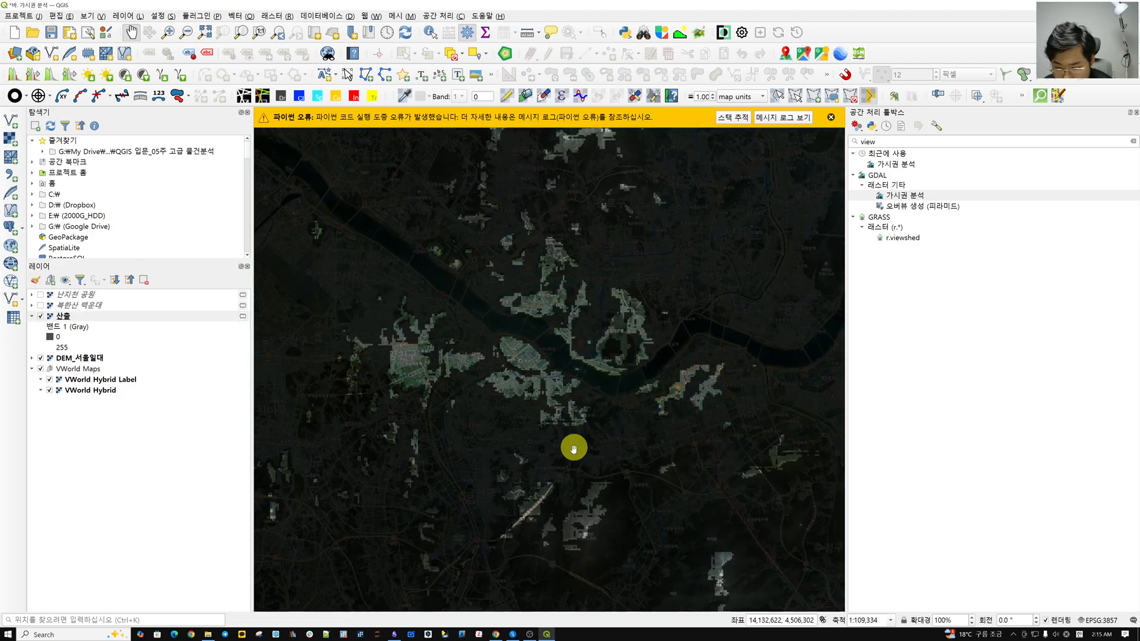
left_click_drag(396, 442, 569, 443)
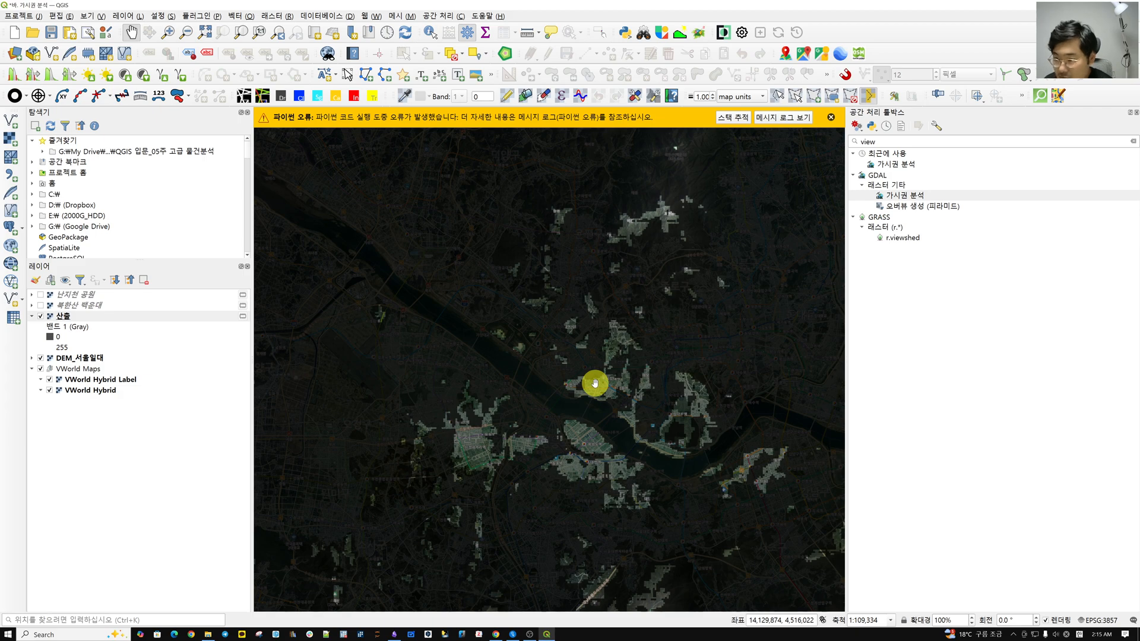
scroll(707, 140, "up", 2)
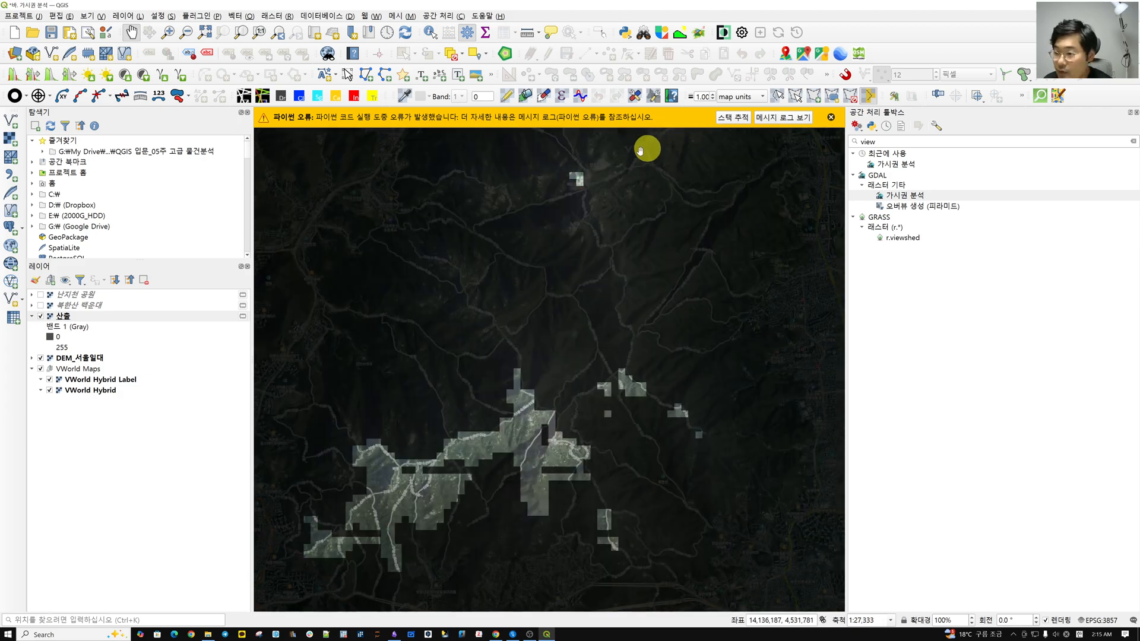
scroll(569, 156, "up", 2)
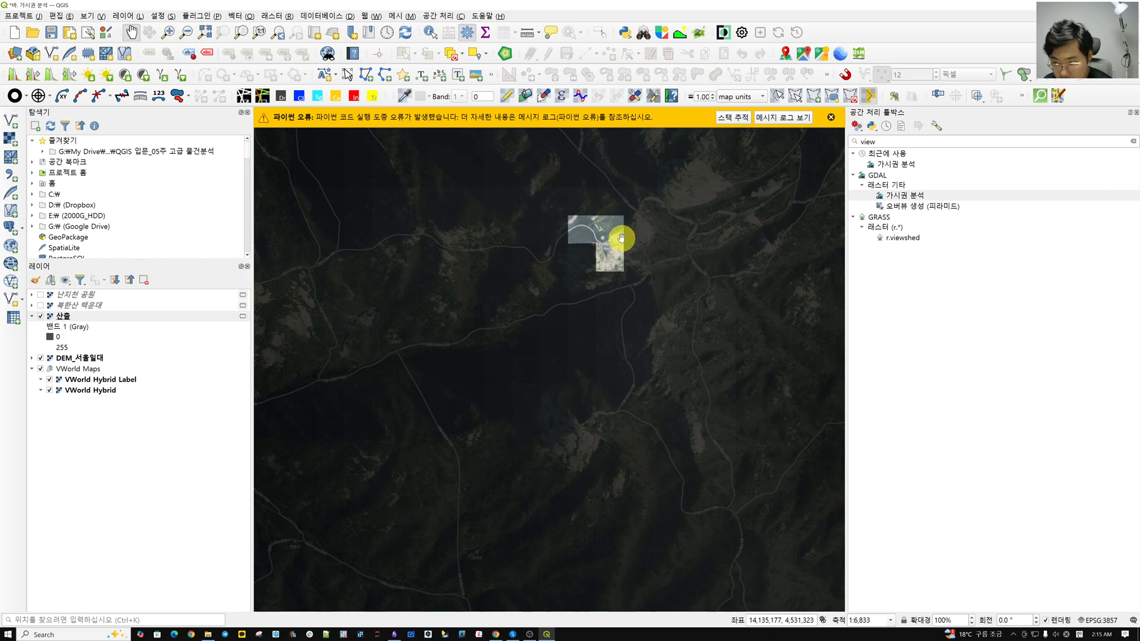
scroll(619, 239, "down", 3)
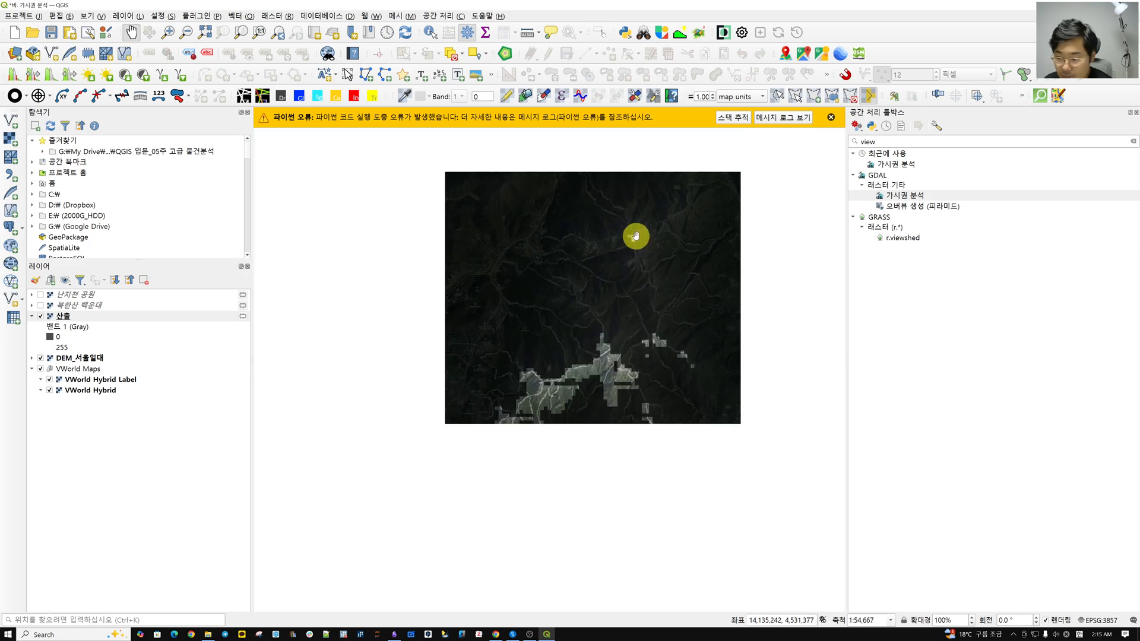
left_click_drag(548, 563, 455, 466)
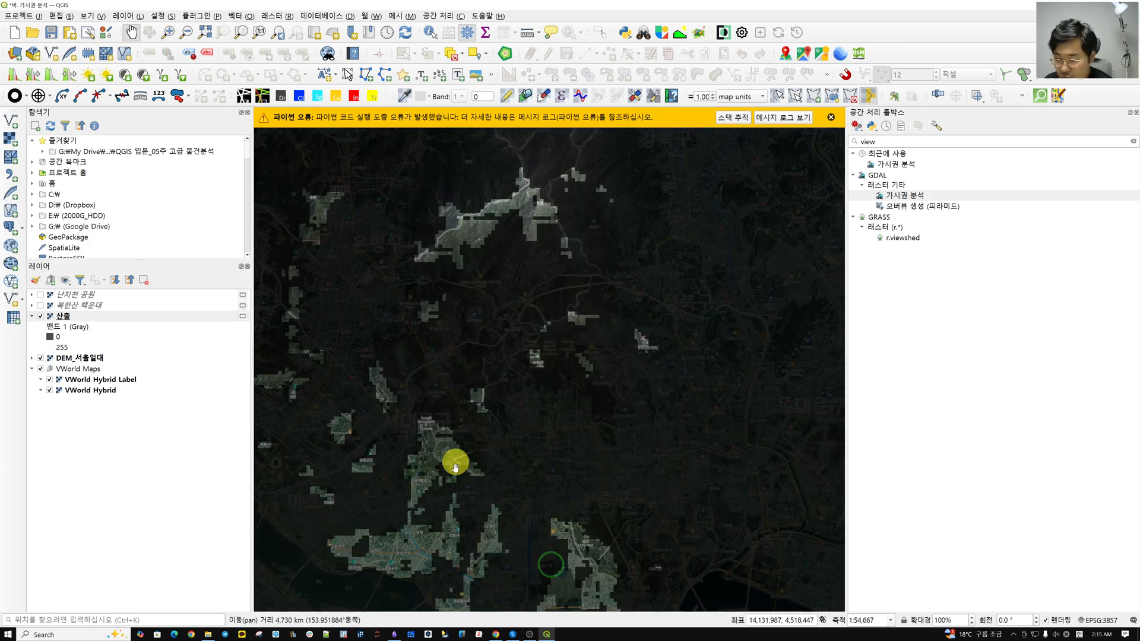
left_click_drag(444, 548, 536, 470)
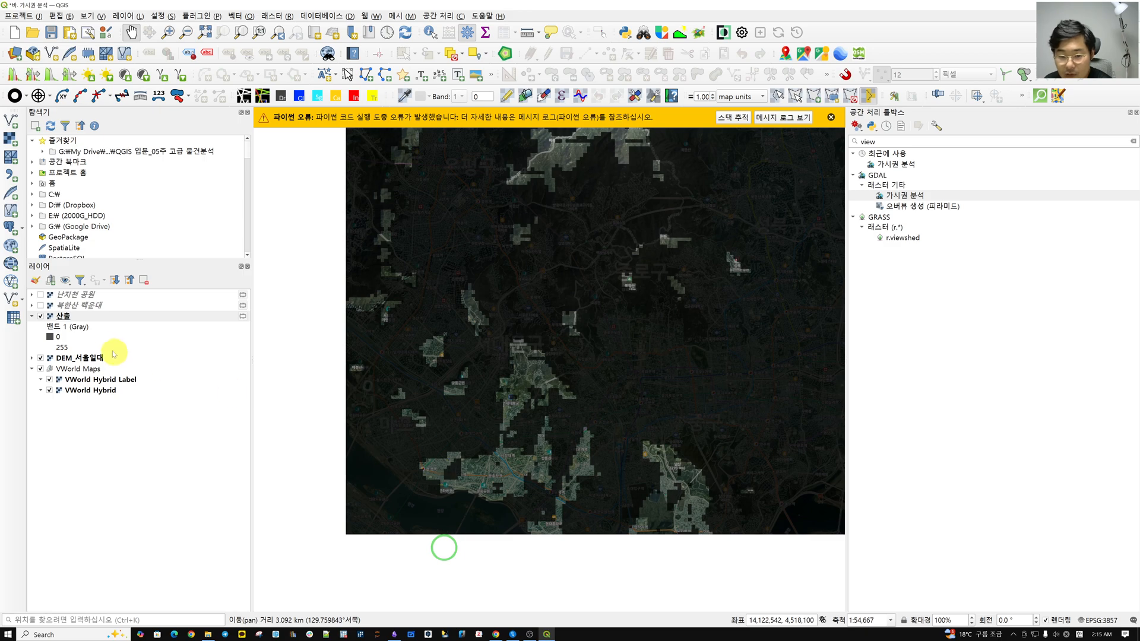
Rename the 산출 viewshed layer as 여의도 광장.
right_click(63, 316)
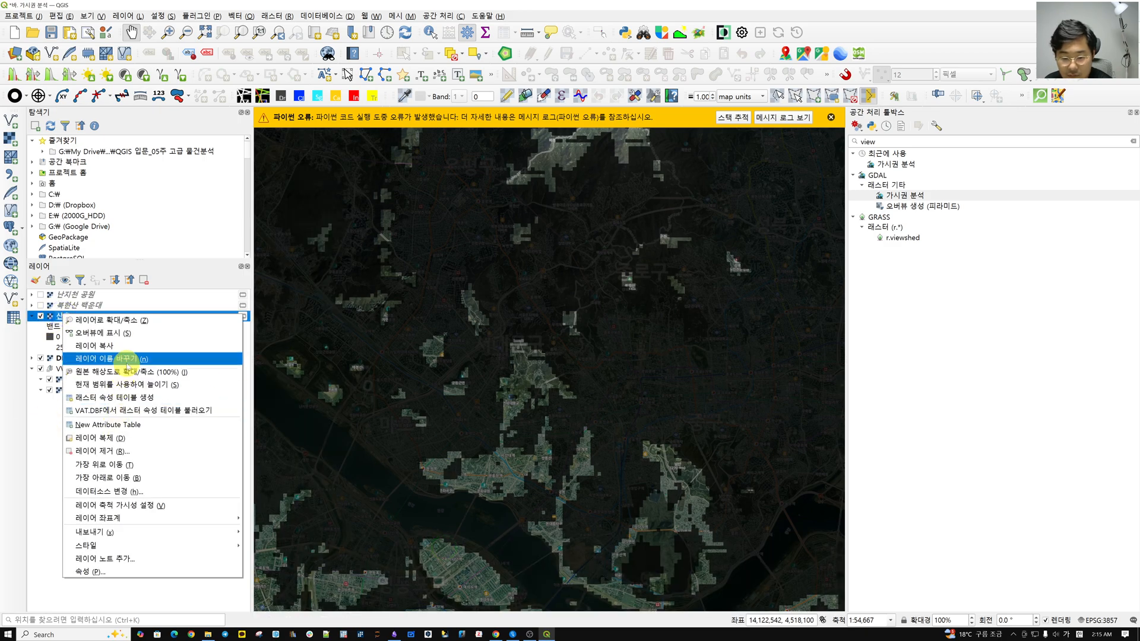
left_click(129, 366)
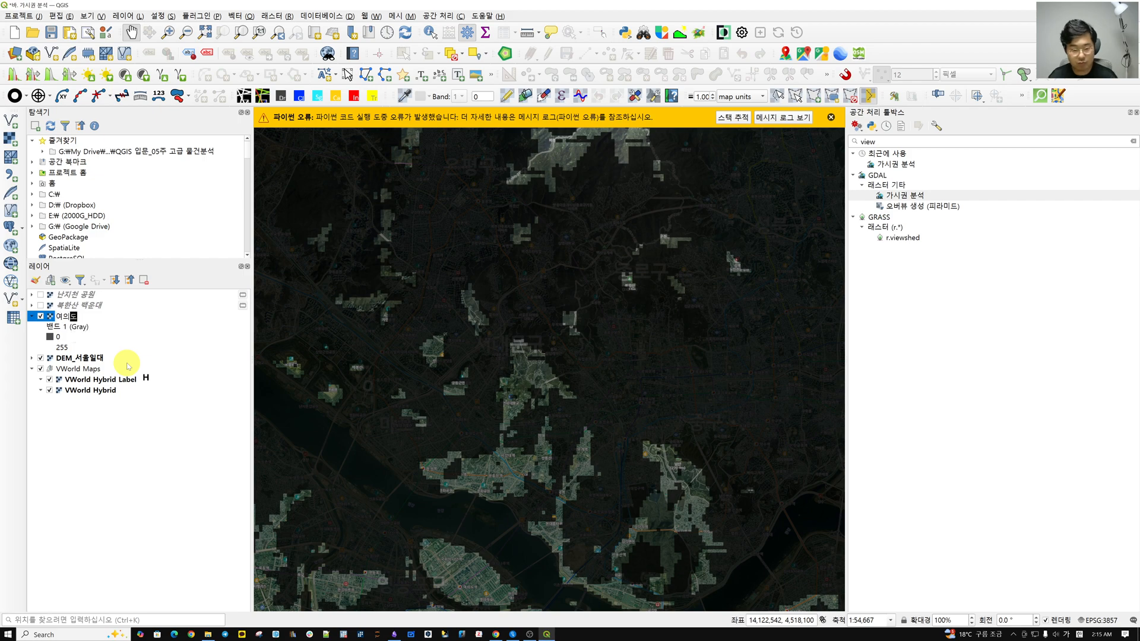
type("여의도 관")
key("BackSpace")
type("광장")
key("Return")
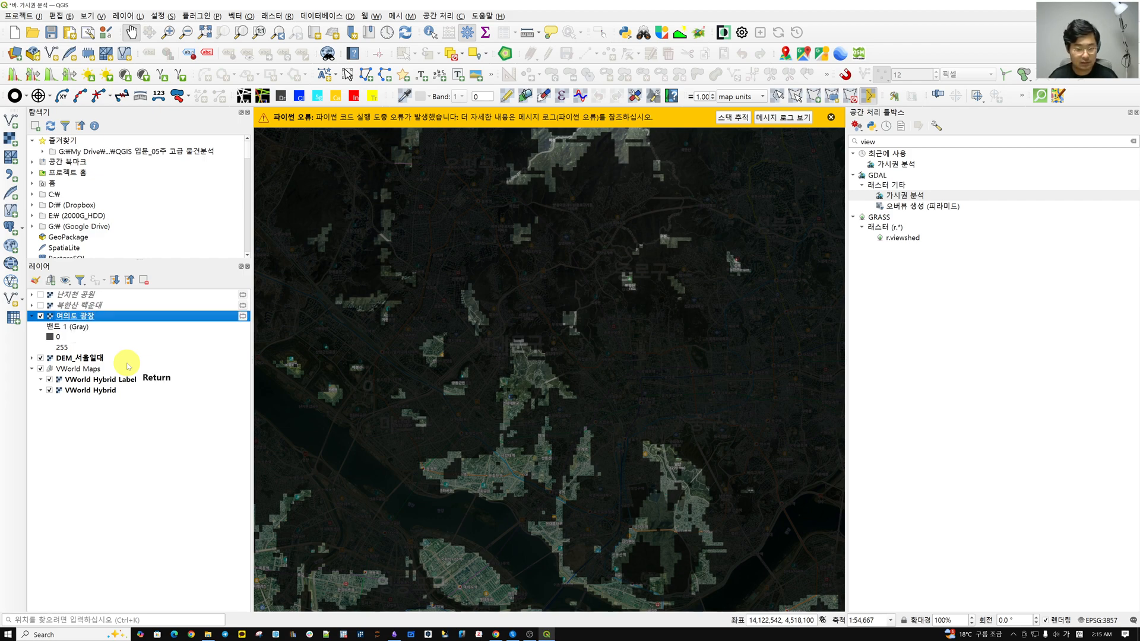
Group the 난지천 공원, 북한산 백운대 and 여의도 광장 layers under the name 가시권 분석.
left_click(72, 295, "shift")
right_click(76, 295)
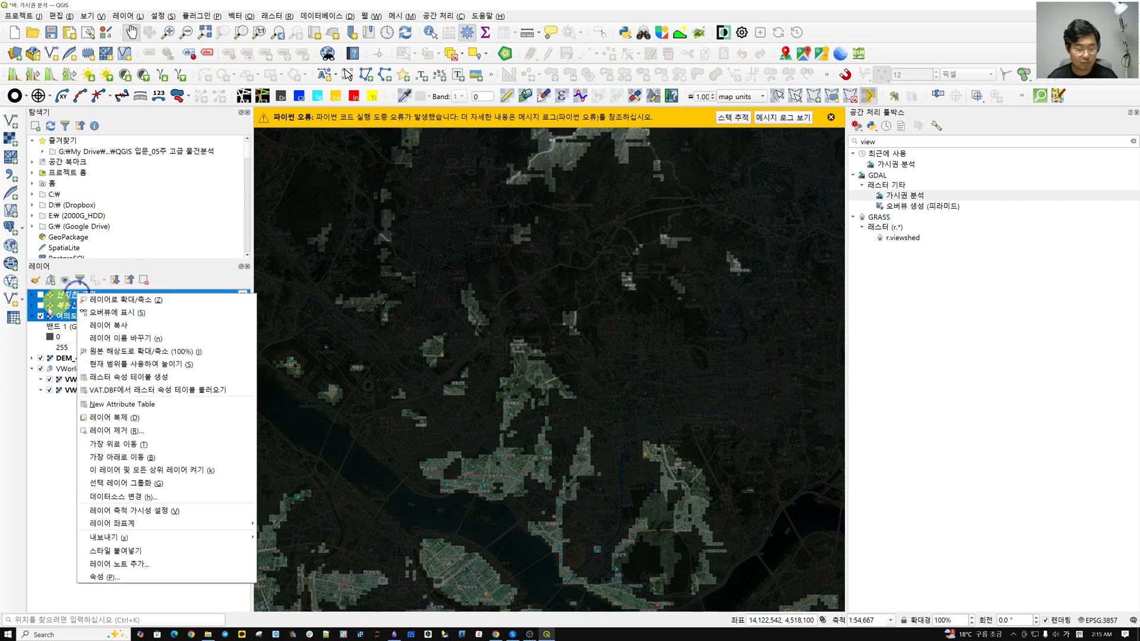
left_click(155, 482)
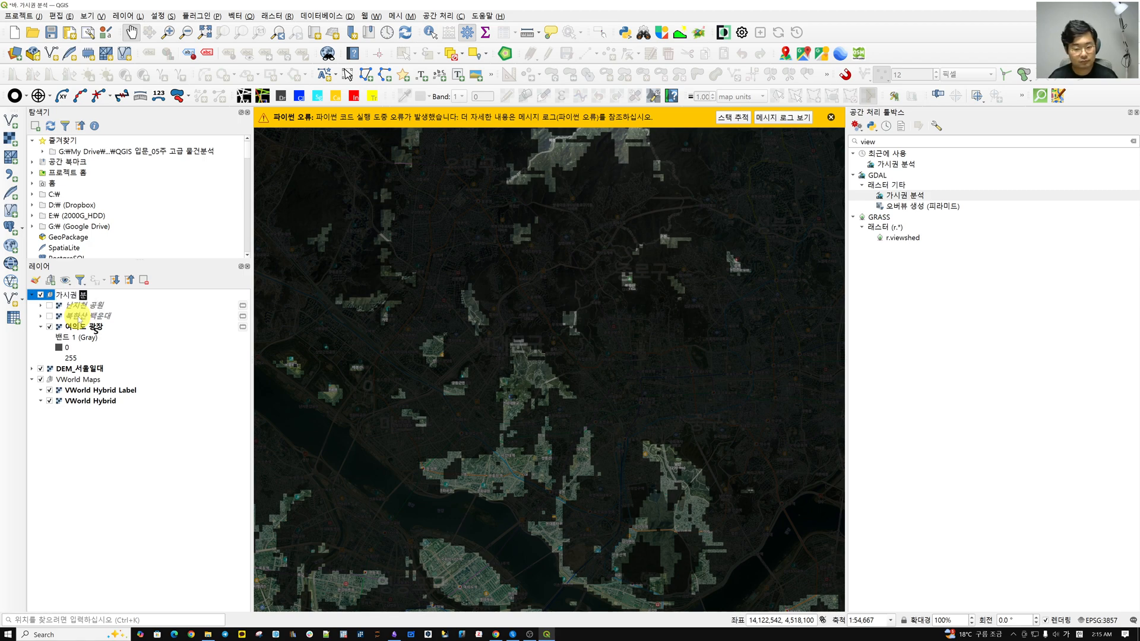
key("Return")
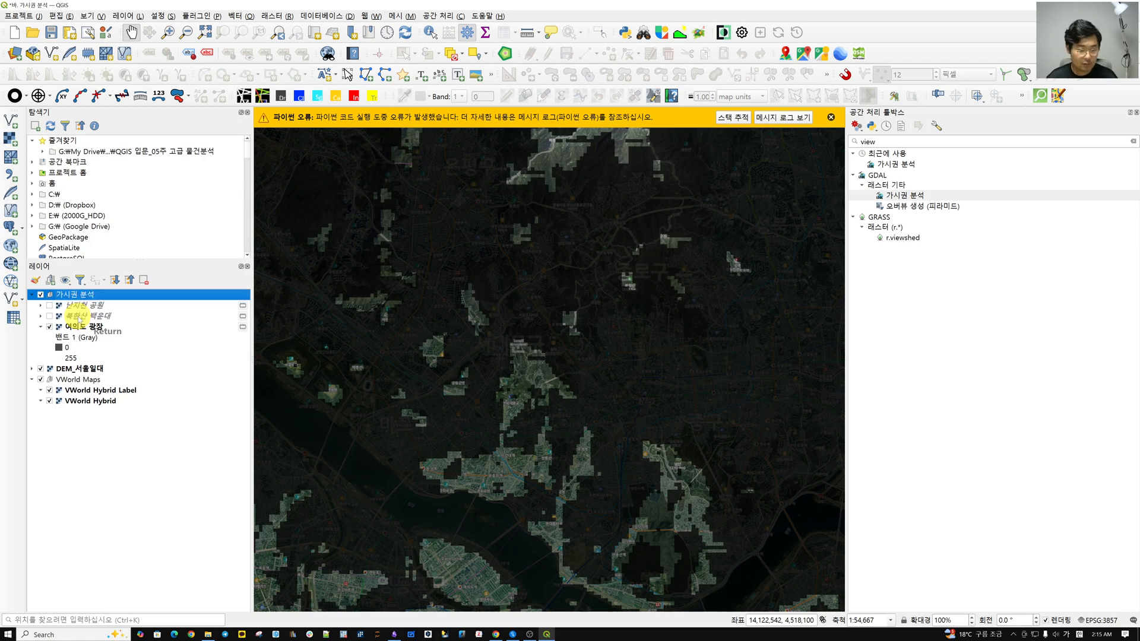
Inspect the 여의도 광장 viewshed over the western districts, the island and the eastern riverside, and across the full DEM extent.
left_click(76, 369)
left_click_drag(511, 514, 547, 369)
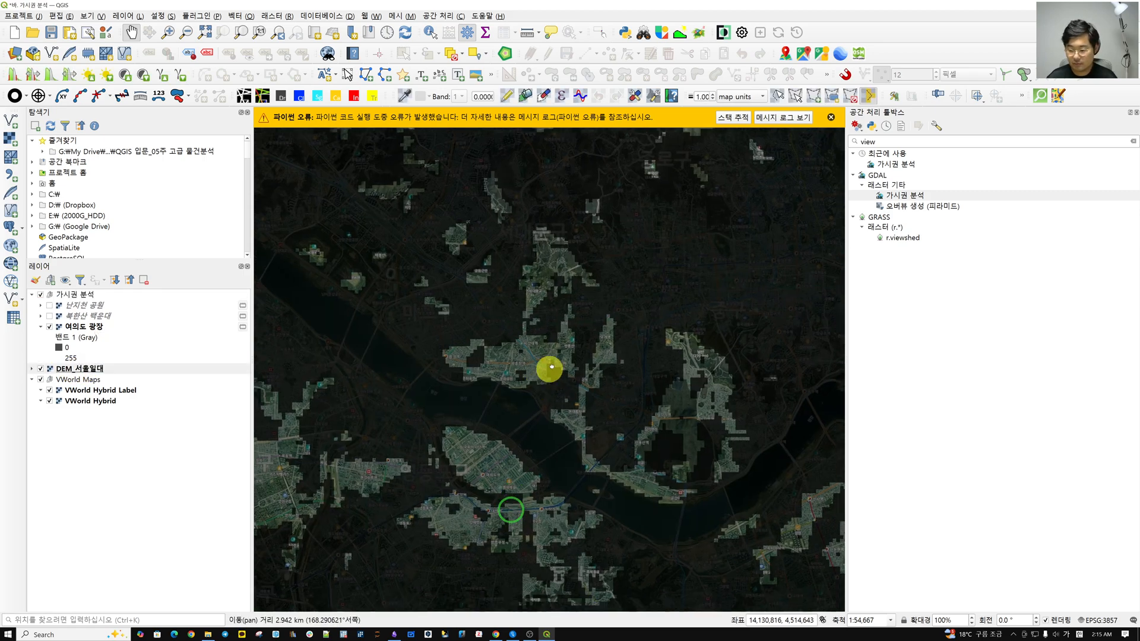
left_click_drag(456, 479, 538, 424)
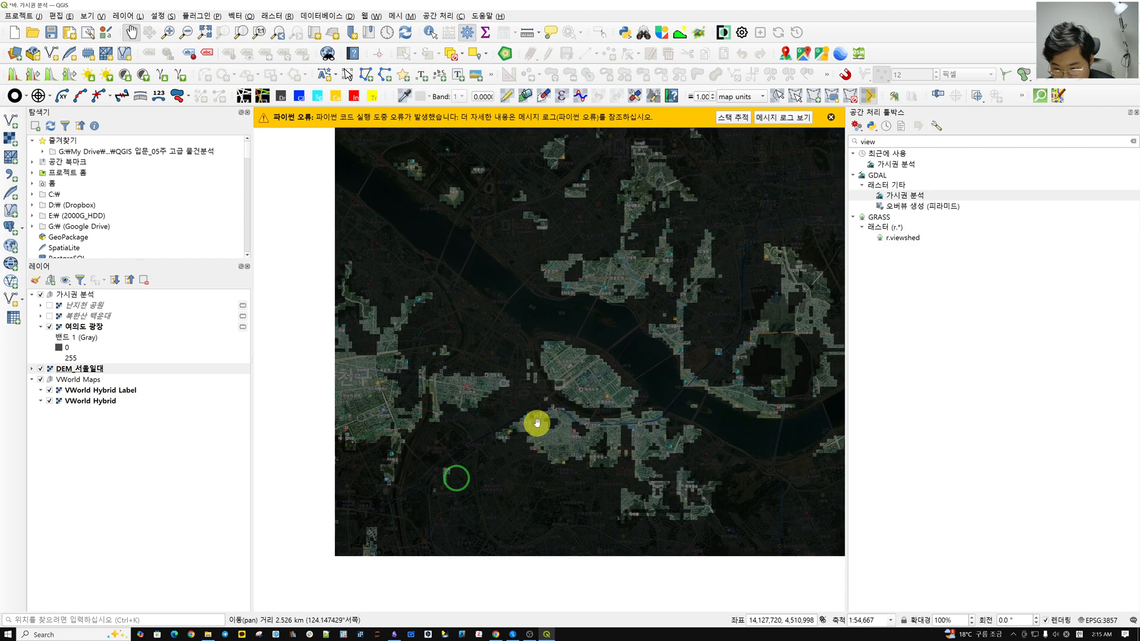
scroll(317, 410, "up", 1)
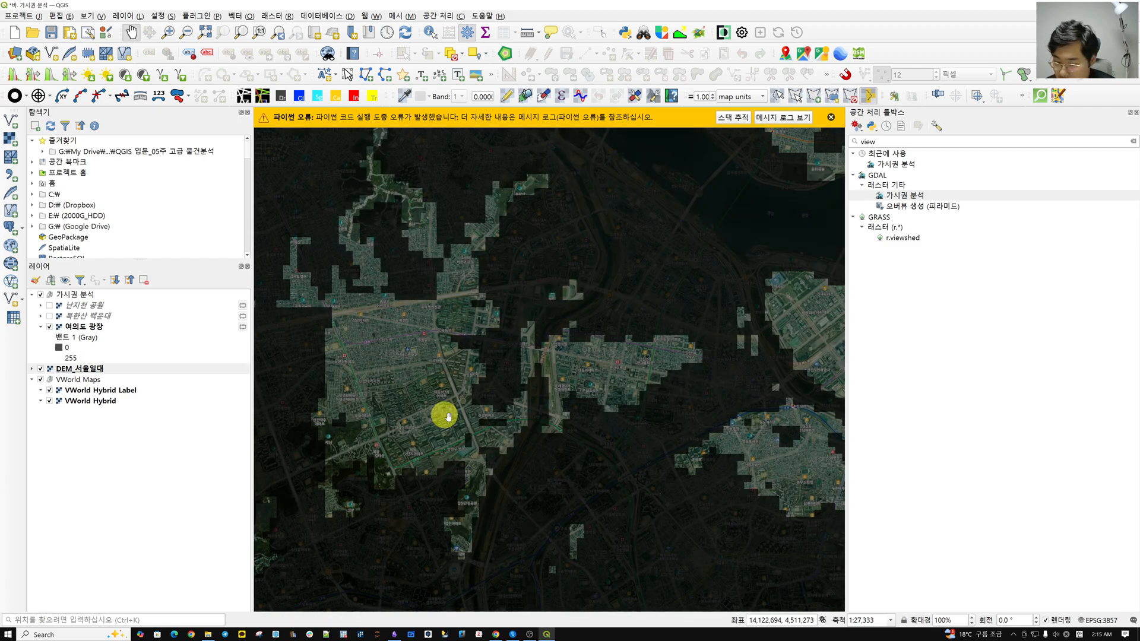
left_click_drag(679, 394, 262, 425)
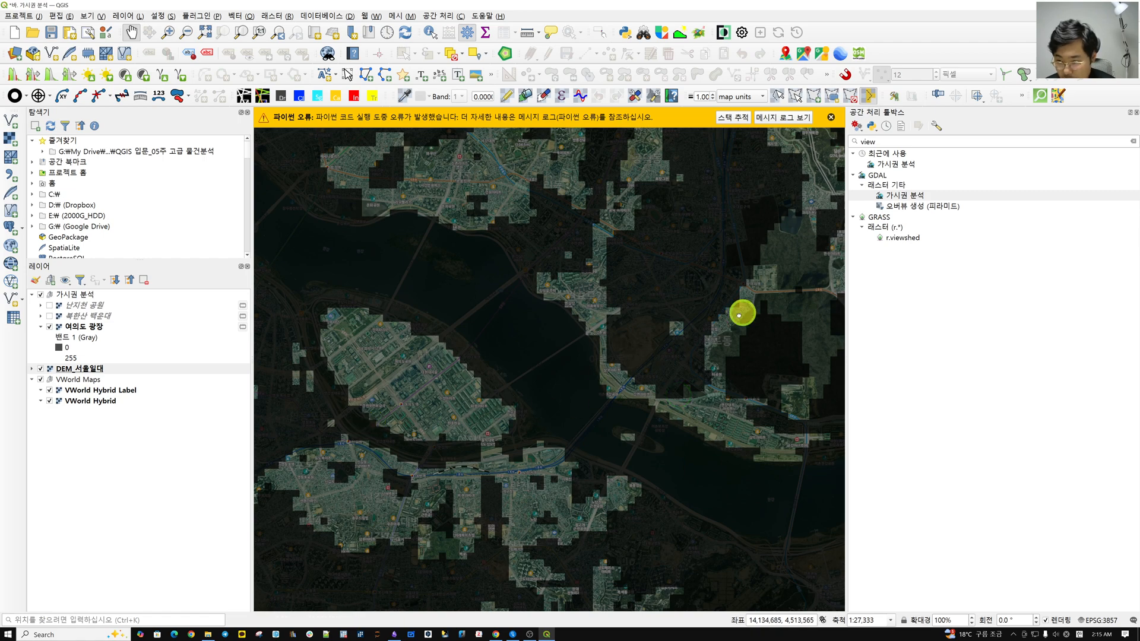
left_click_drag(740, 310, 418, 460)
scroll(553, 407, "down", 3)
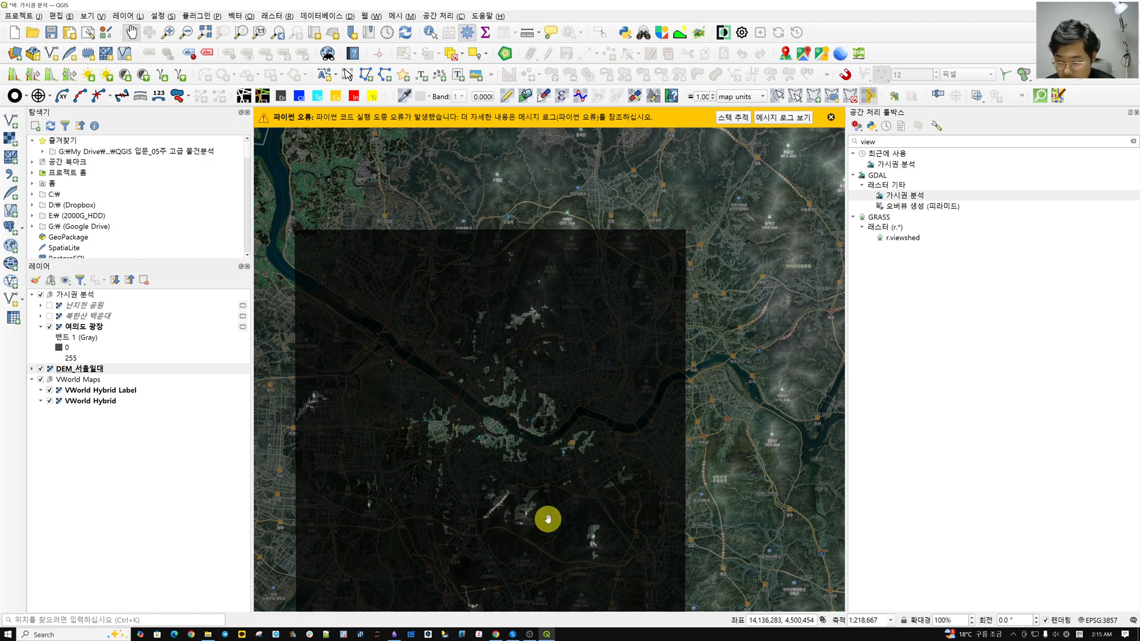
left_click_drag(546, 520, 596, 411)
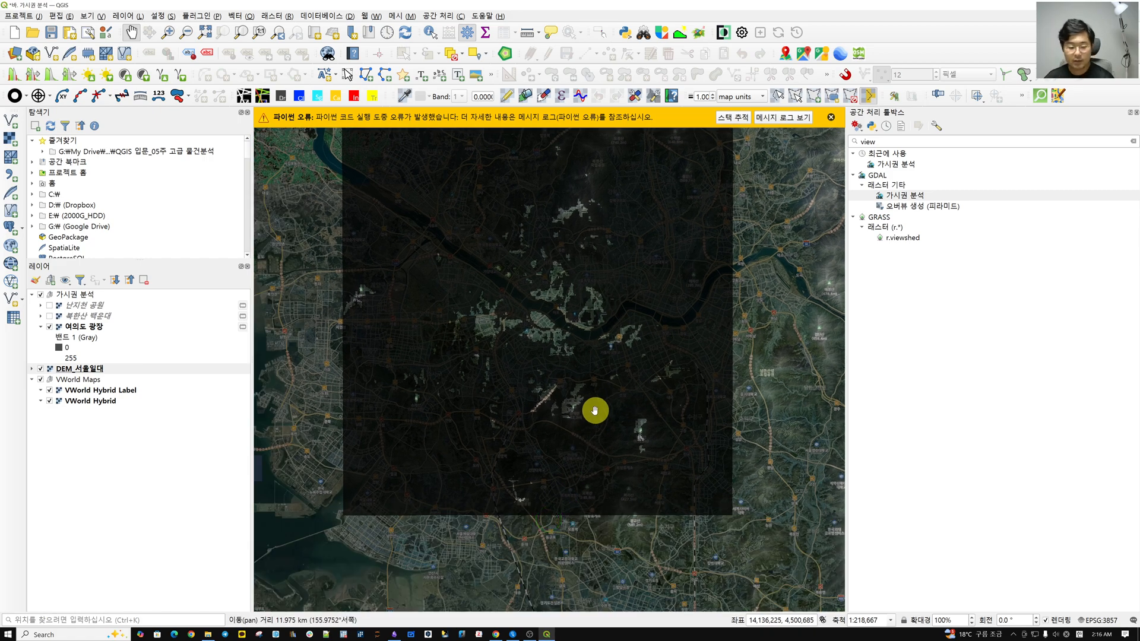